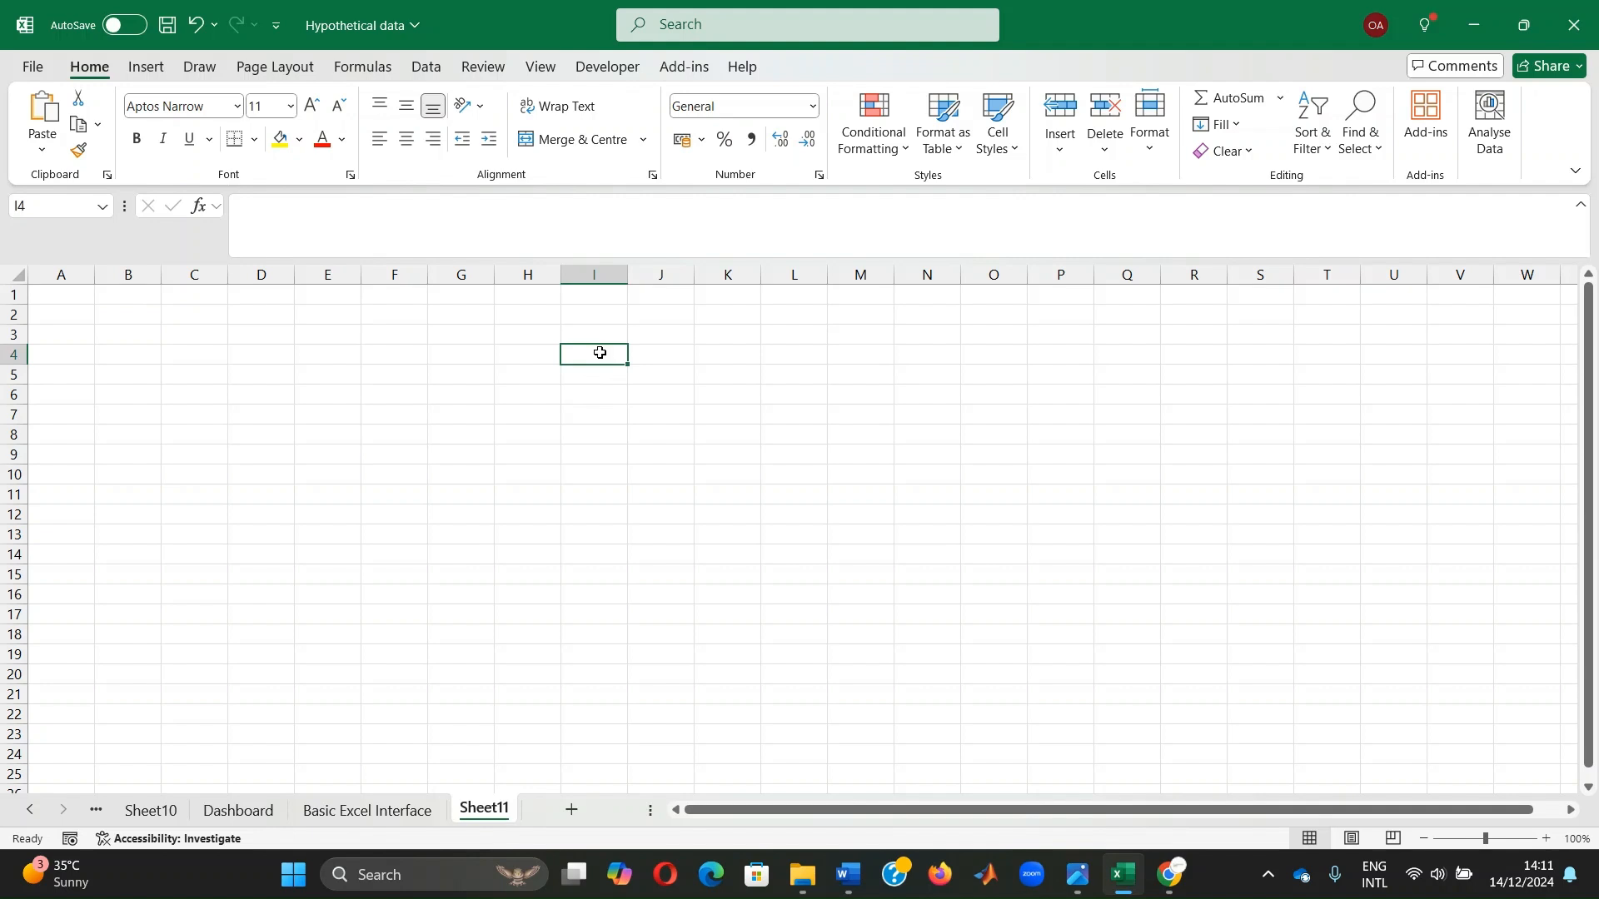
- Enter Rent, Shopping, 12000 and the date 14/12/2024 down cells B2 to B5
click(124, 313)
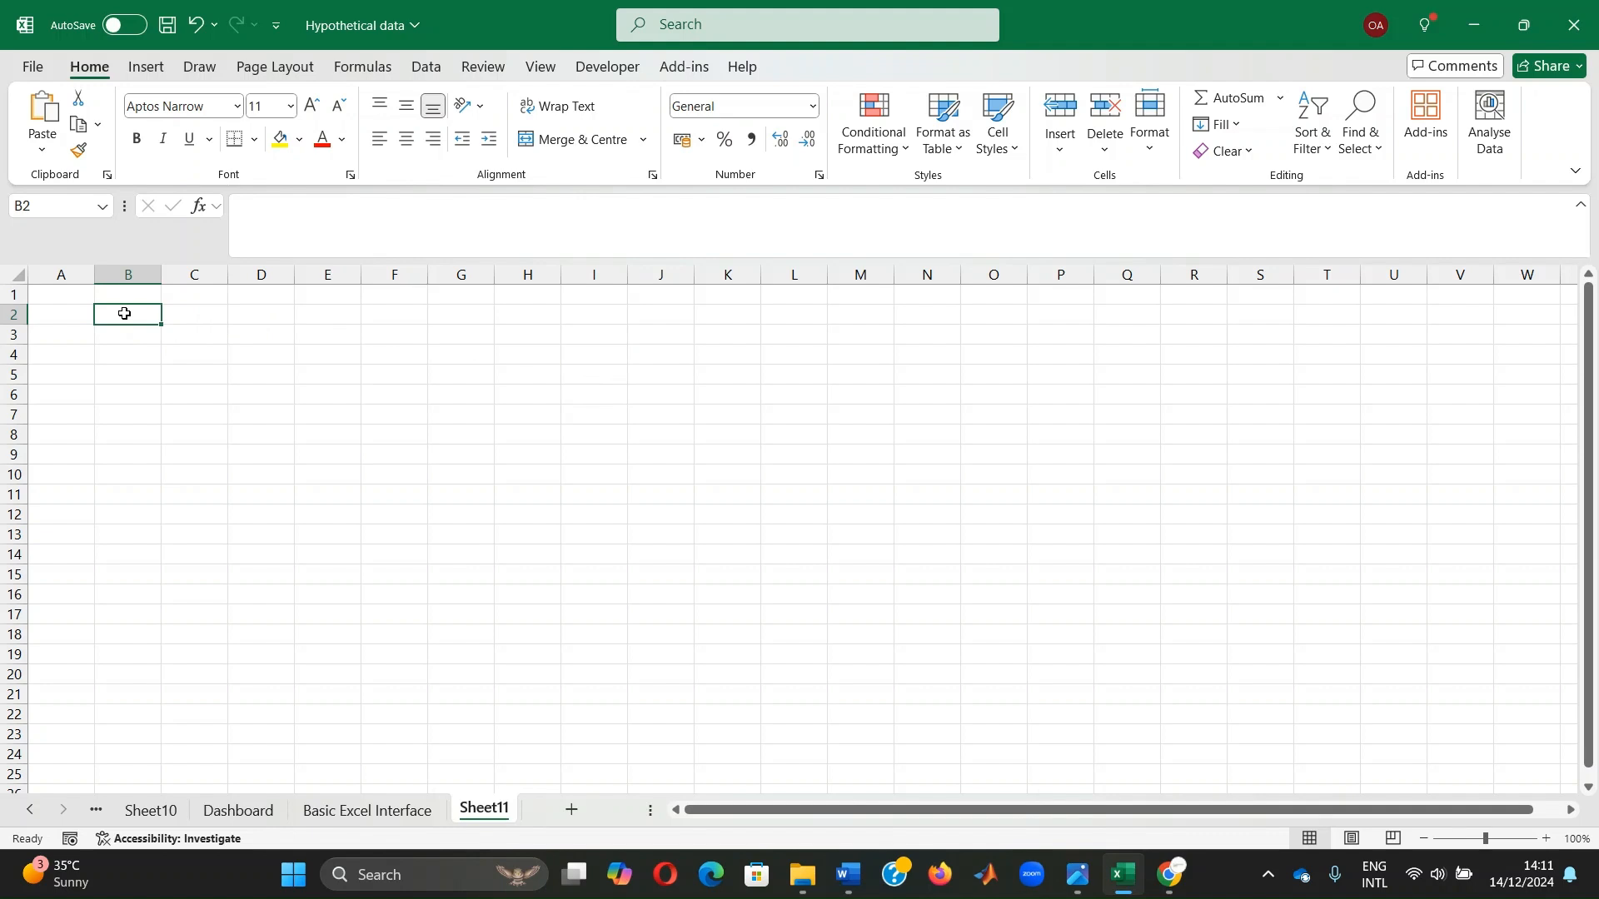
text(Rent)
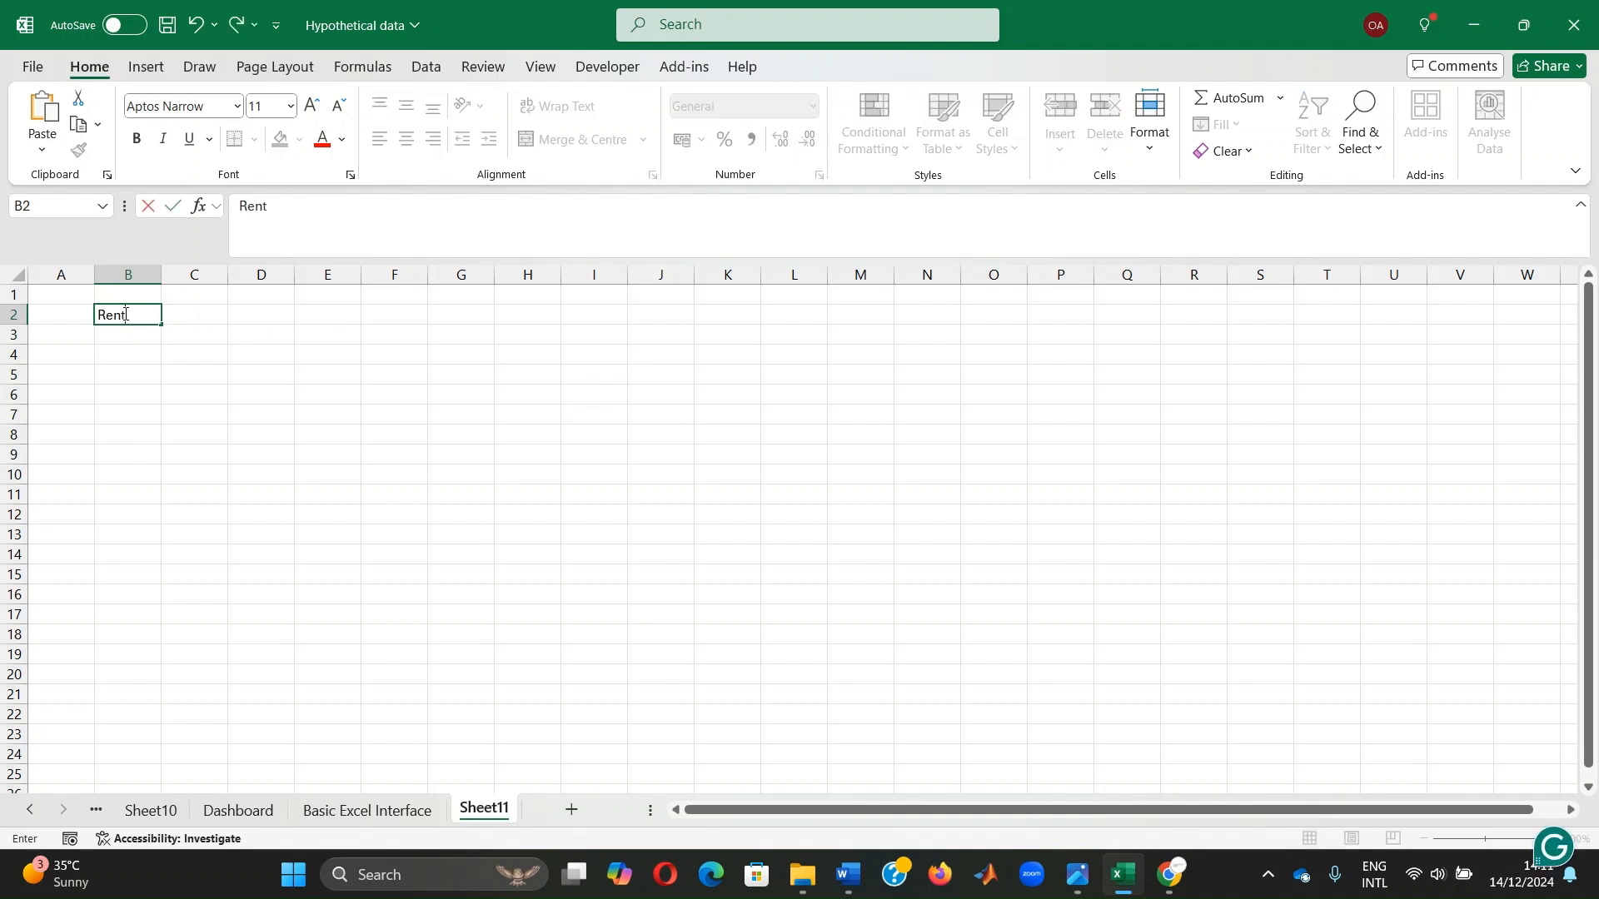
key(Return)
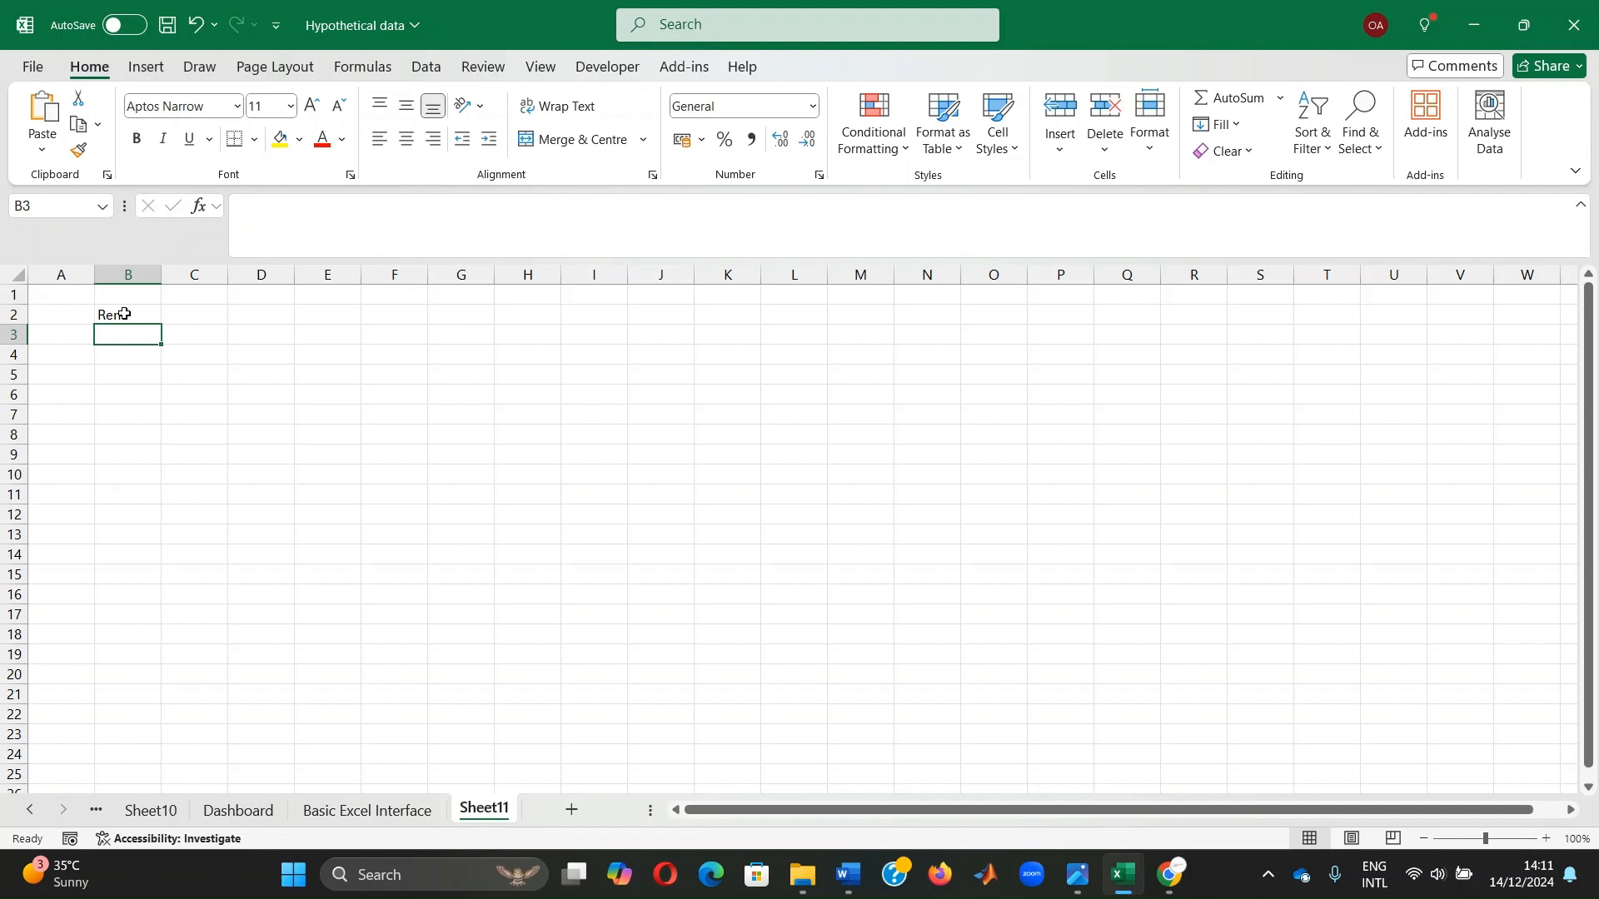
text(Shopping)
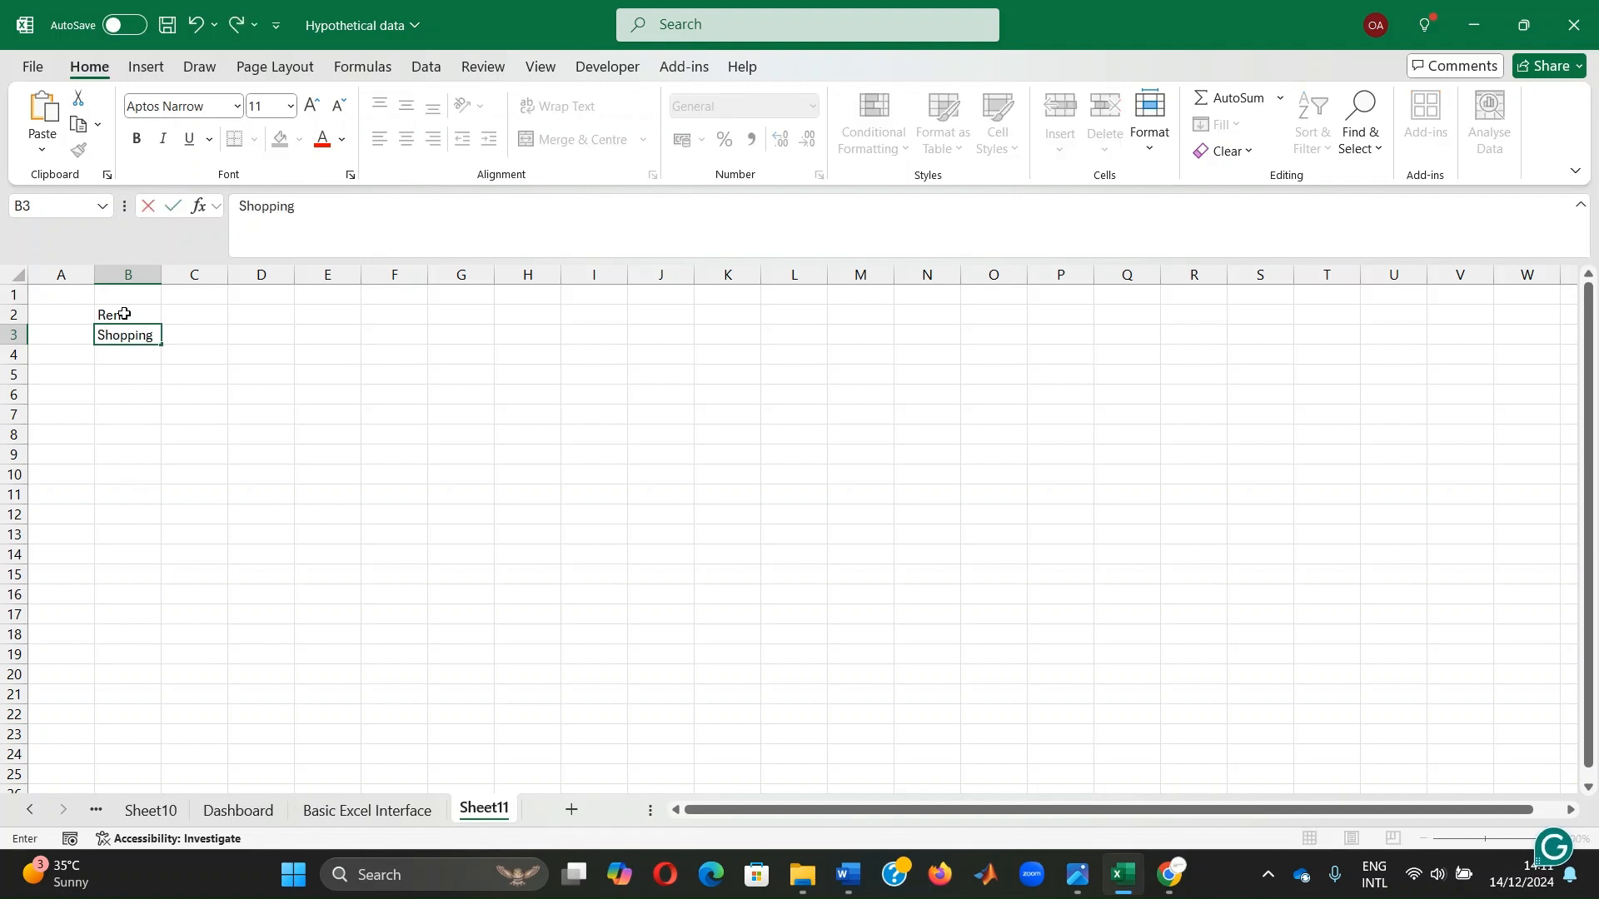
key(Return)
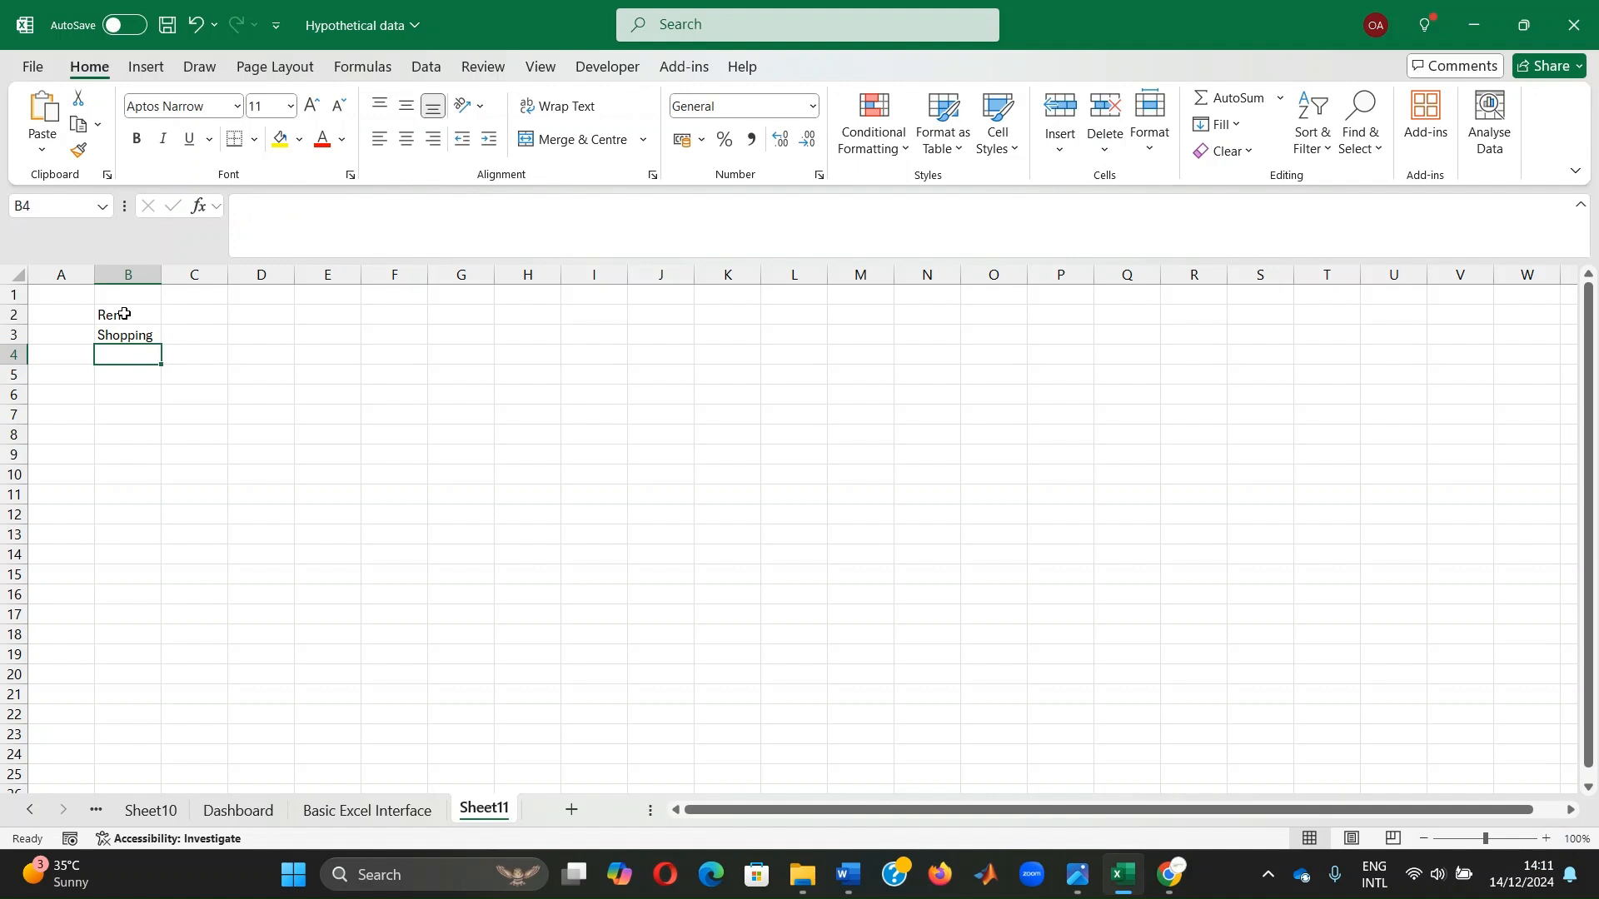
text(12000)
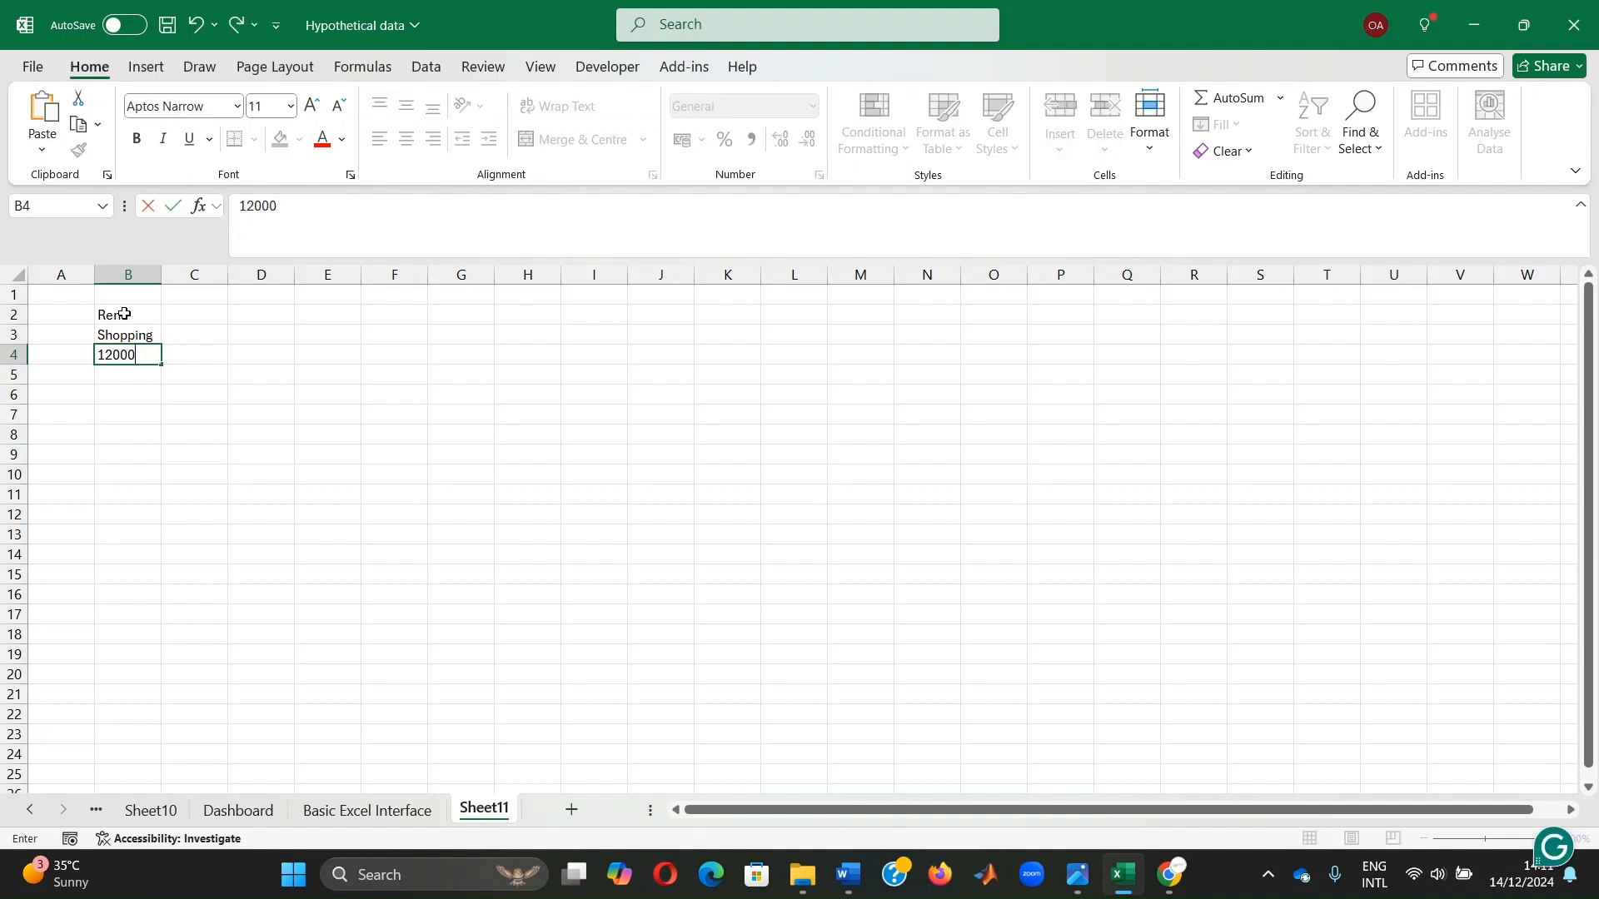
key(Return)
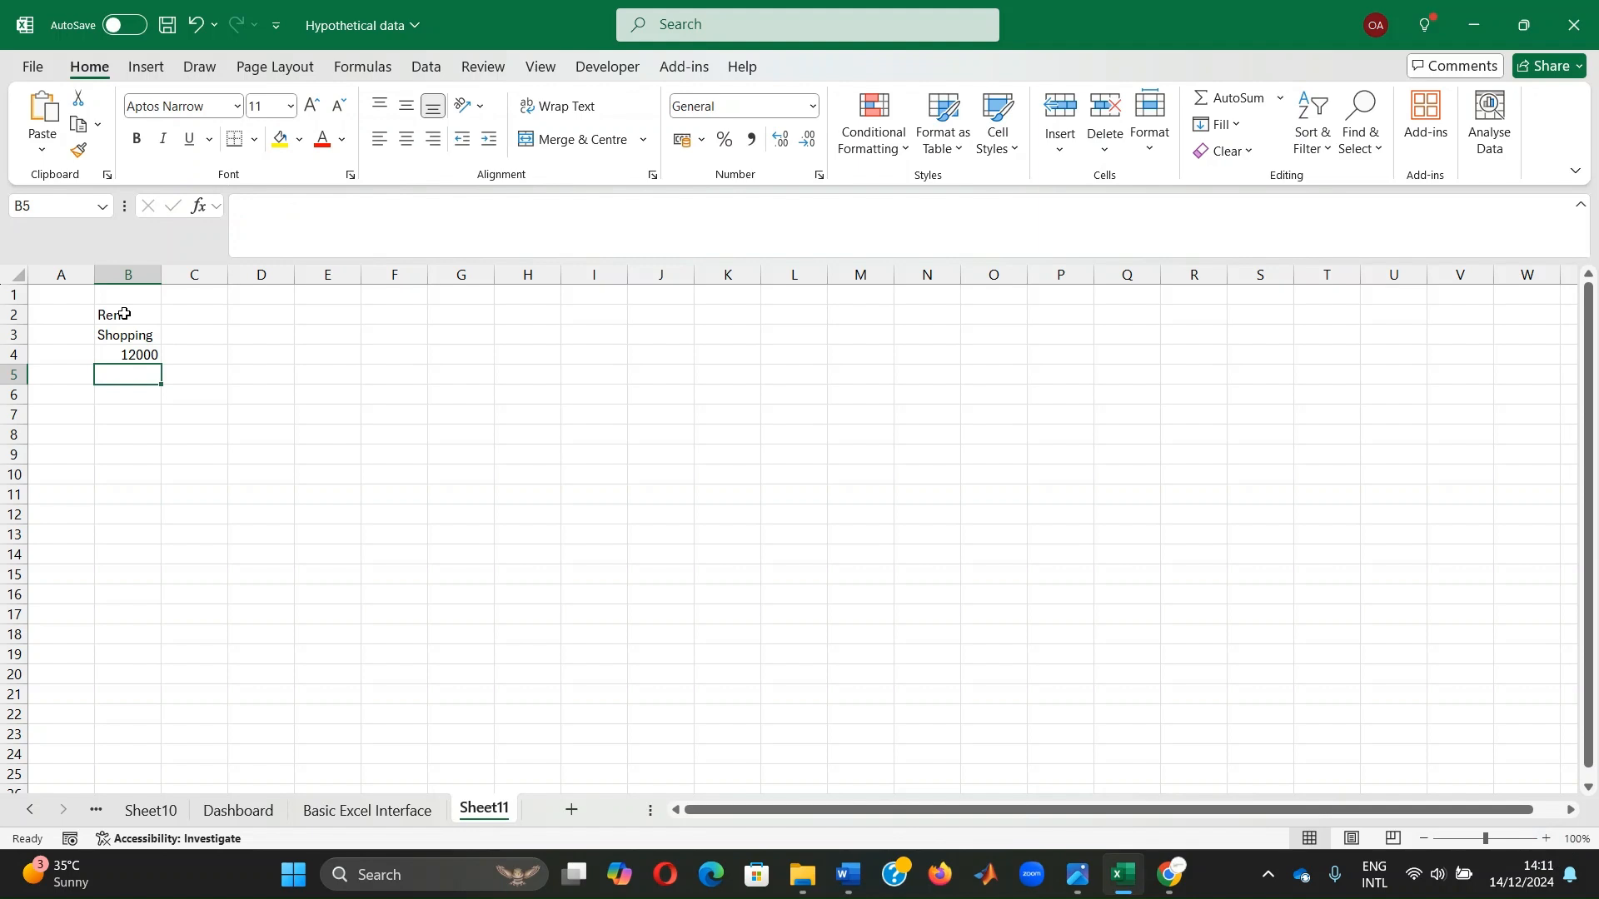
text(14/12)
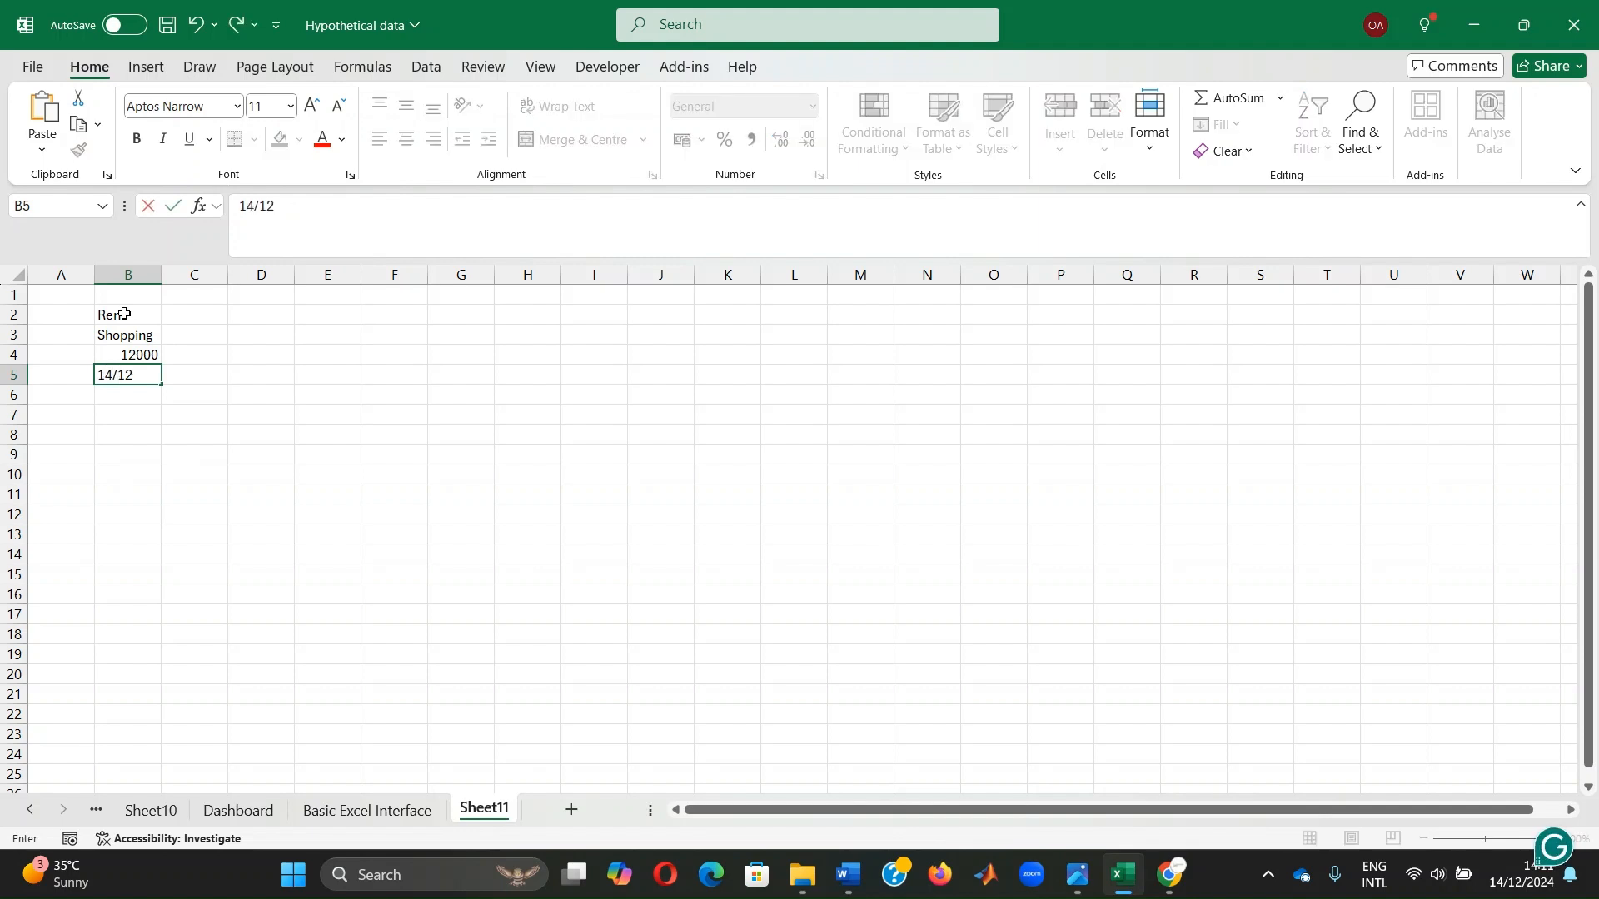
text(/2024)
key(Return)
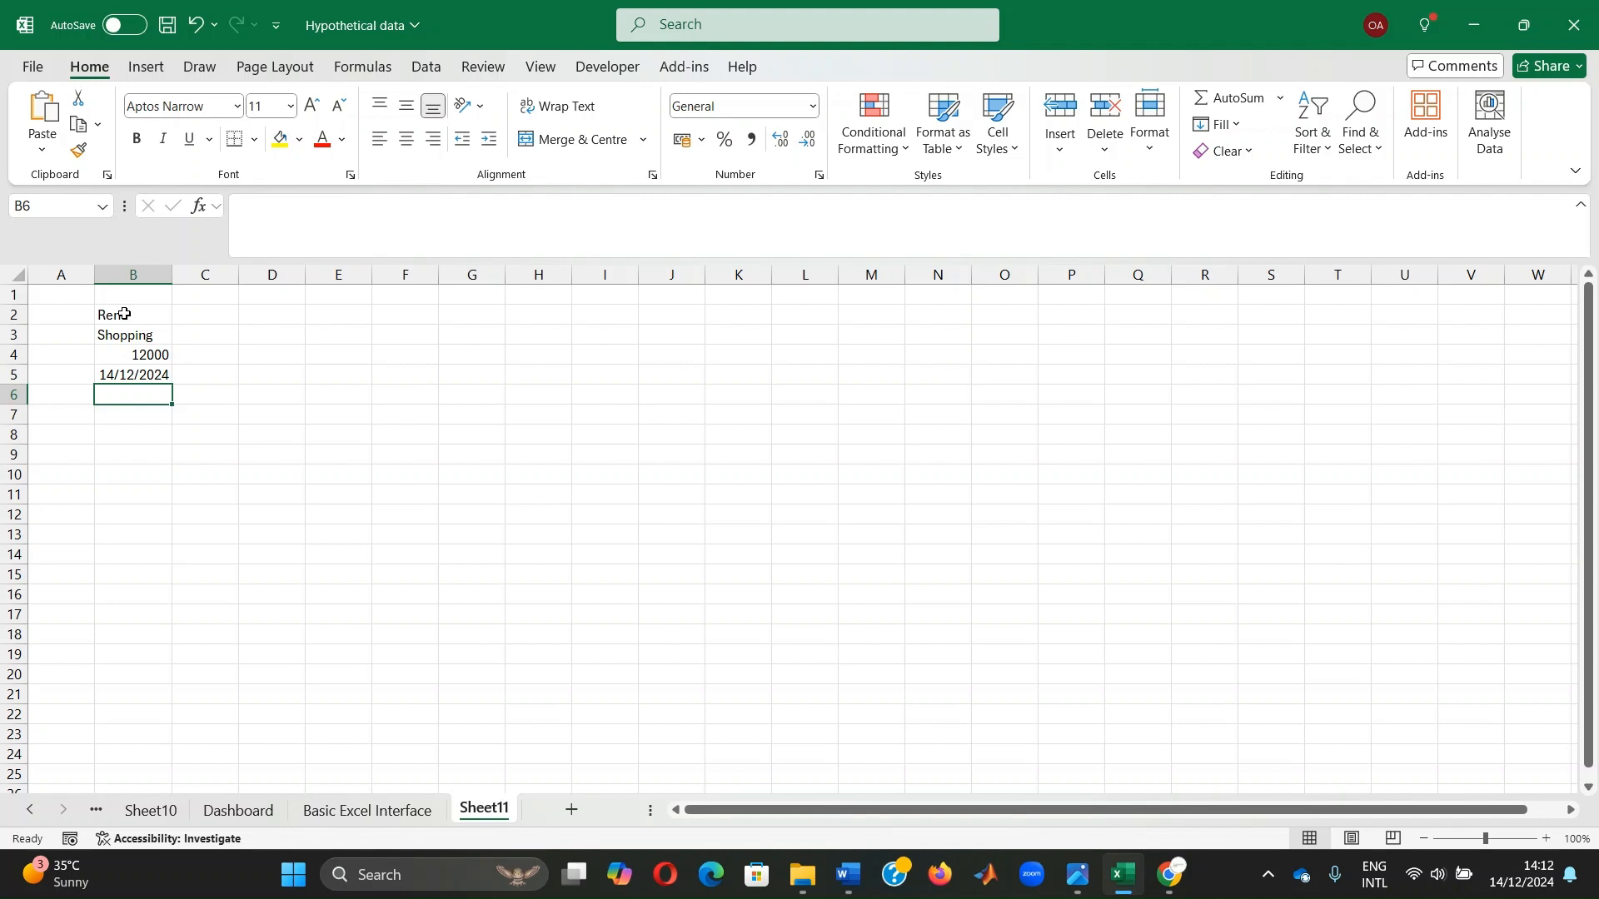
key(Right)
key(Right)
key(Right)
key(Right)
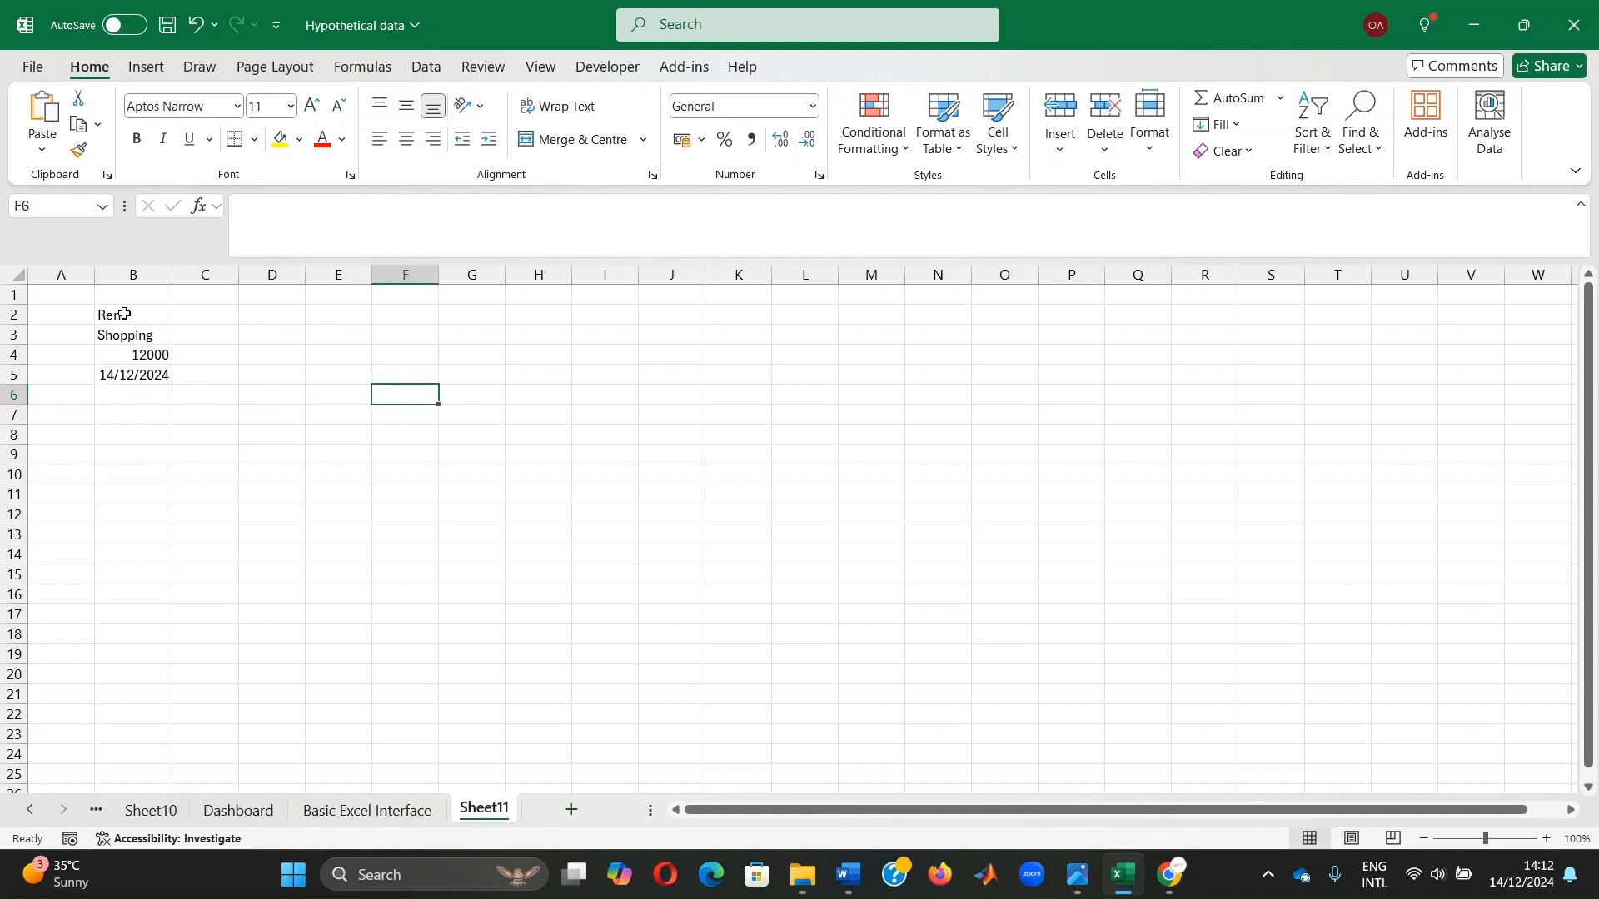
key(Right)
key(Return)
key(Return)
key(Return)
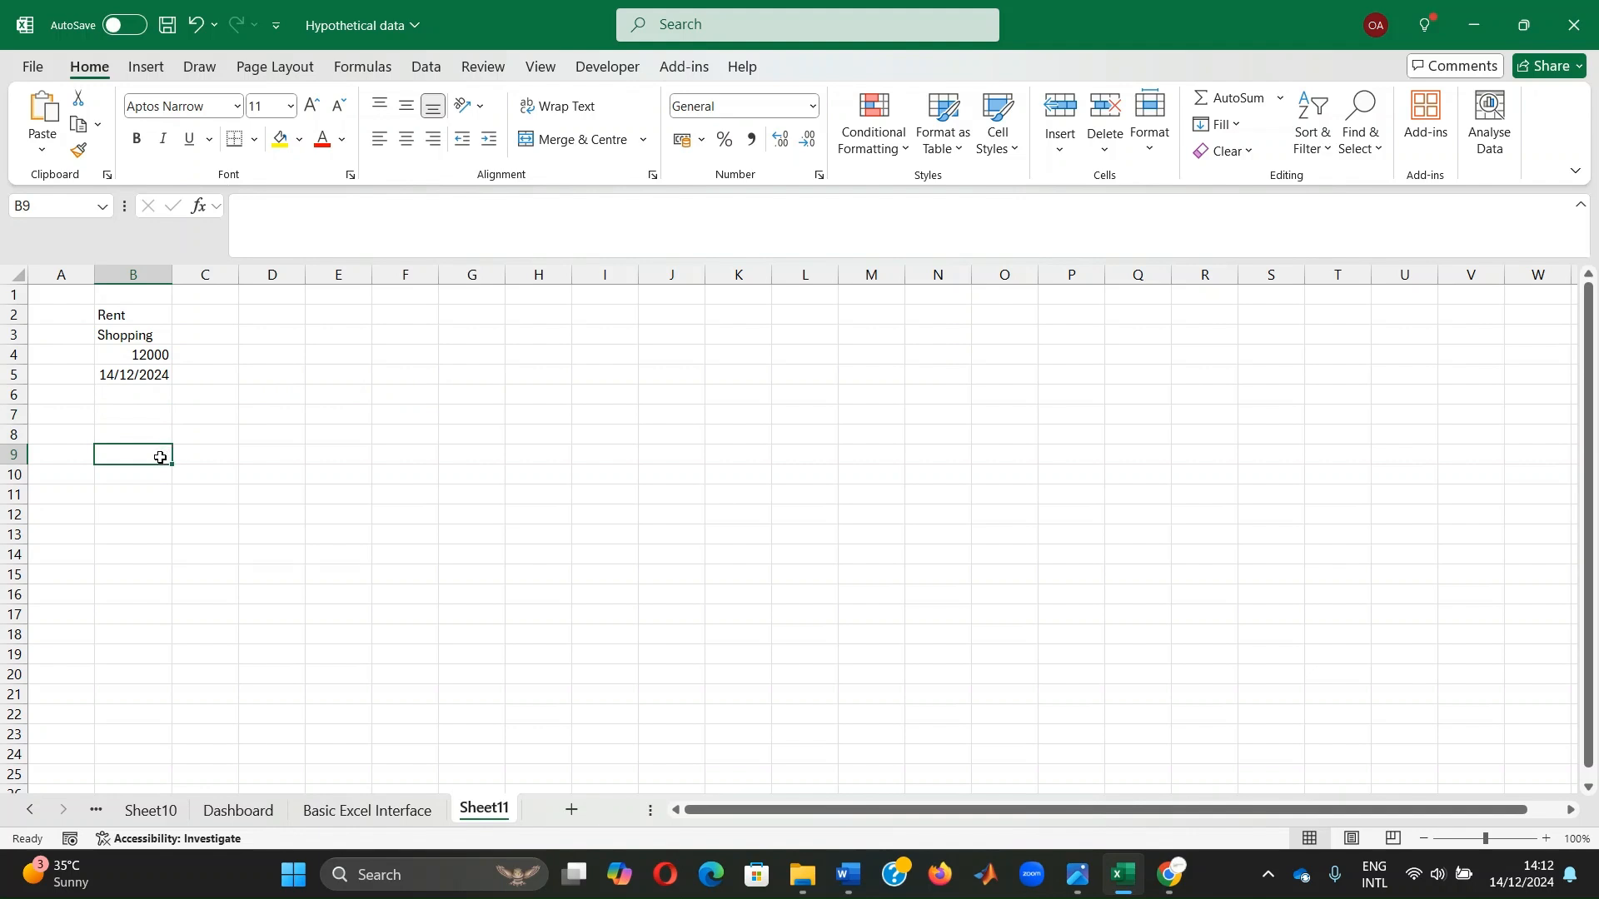
- Enter the weekday names Monday in B9 and Tuesday in B10
text(Monday)
key(Return)
text(T)
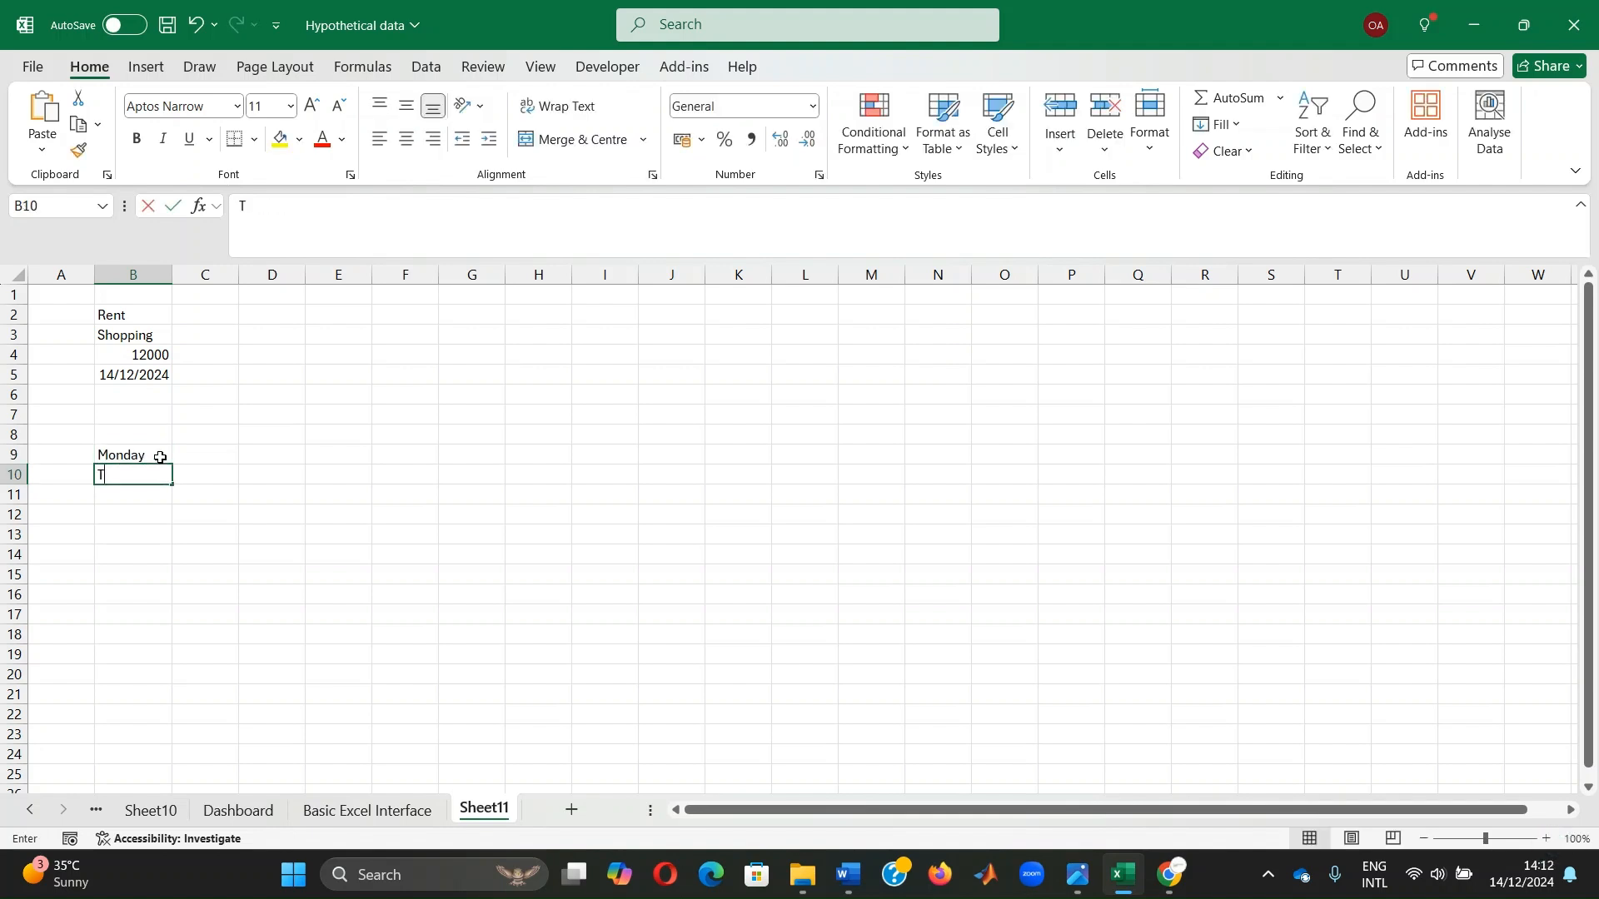
text(uesday)
key(Return)
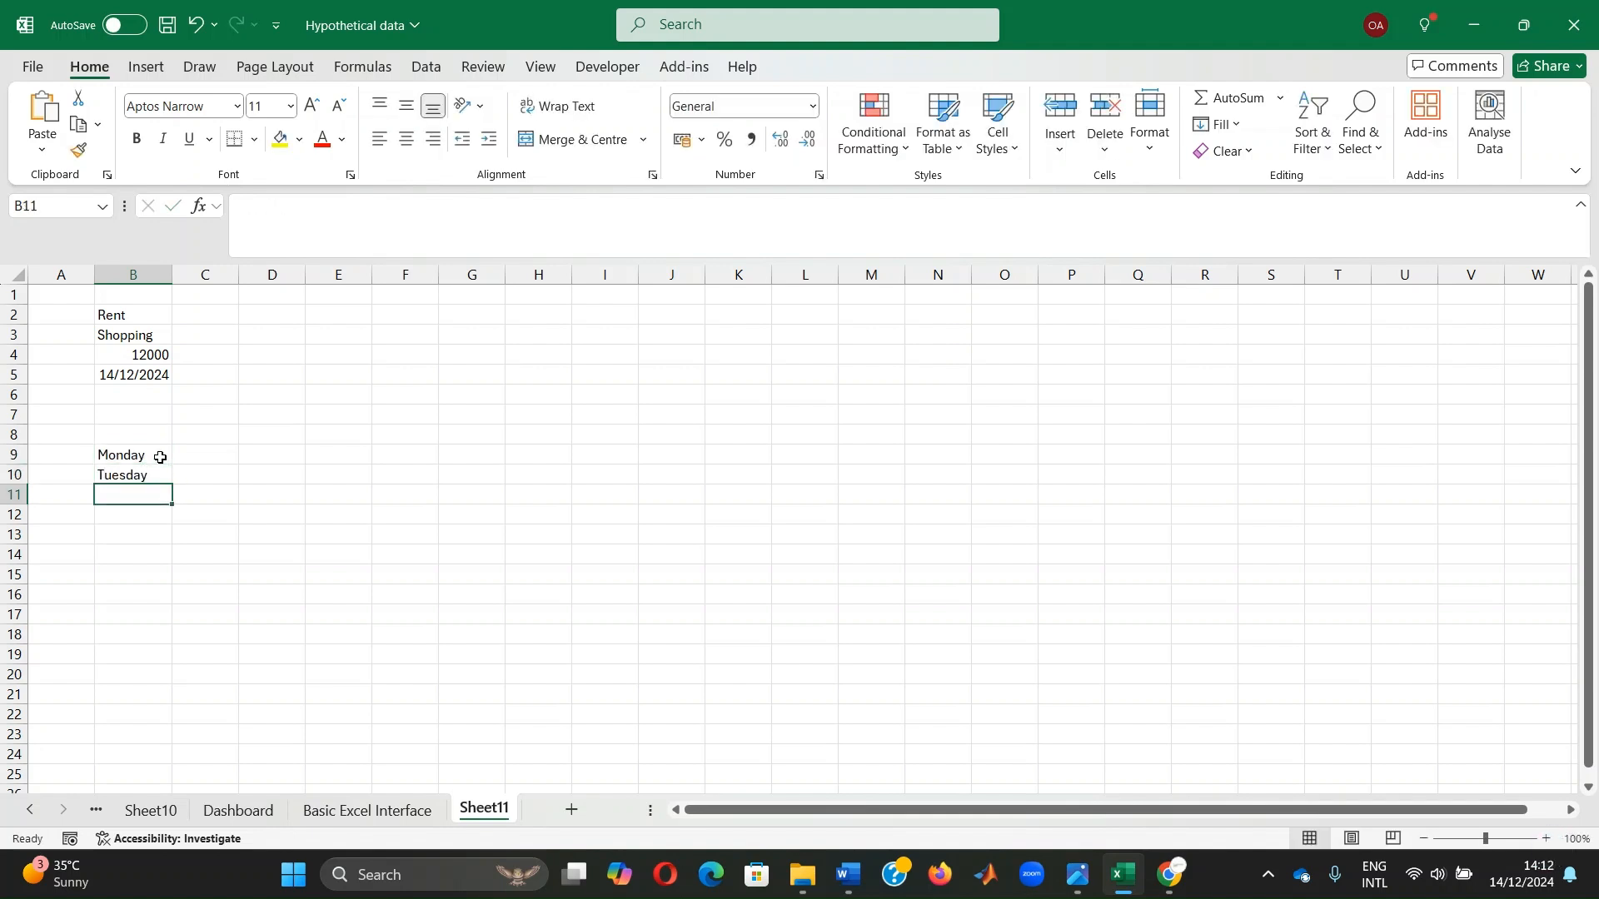
- Autofill the weekday series from Tuesday in B10 down to cell B19
click(156, 476)
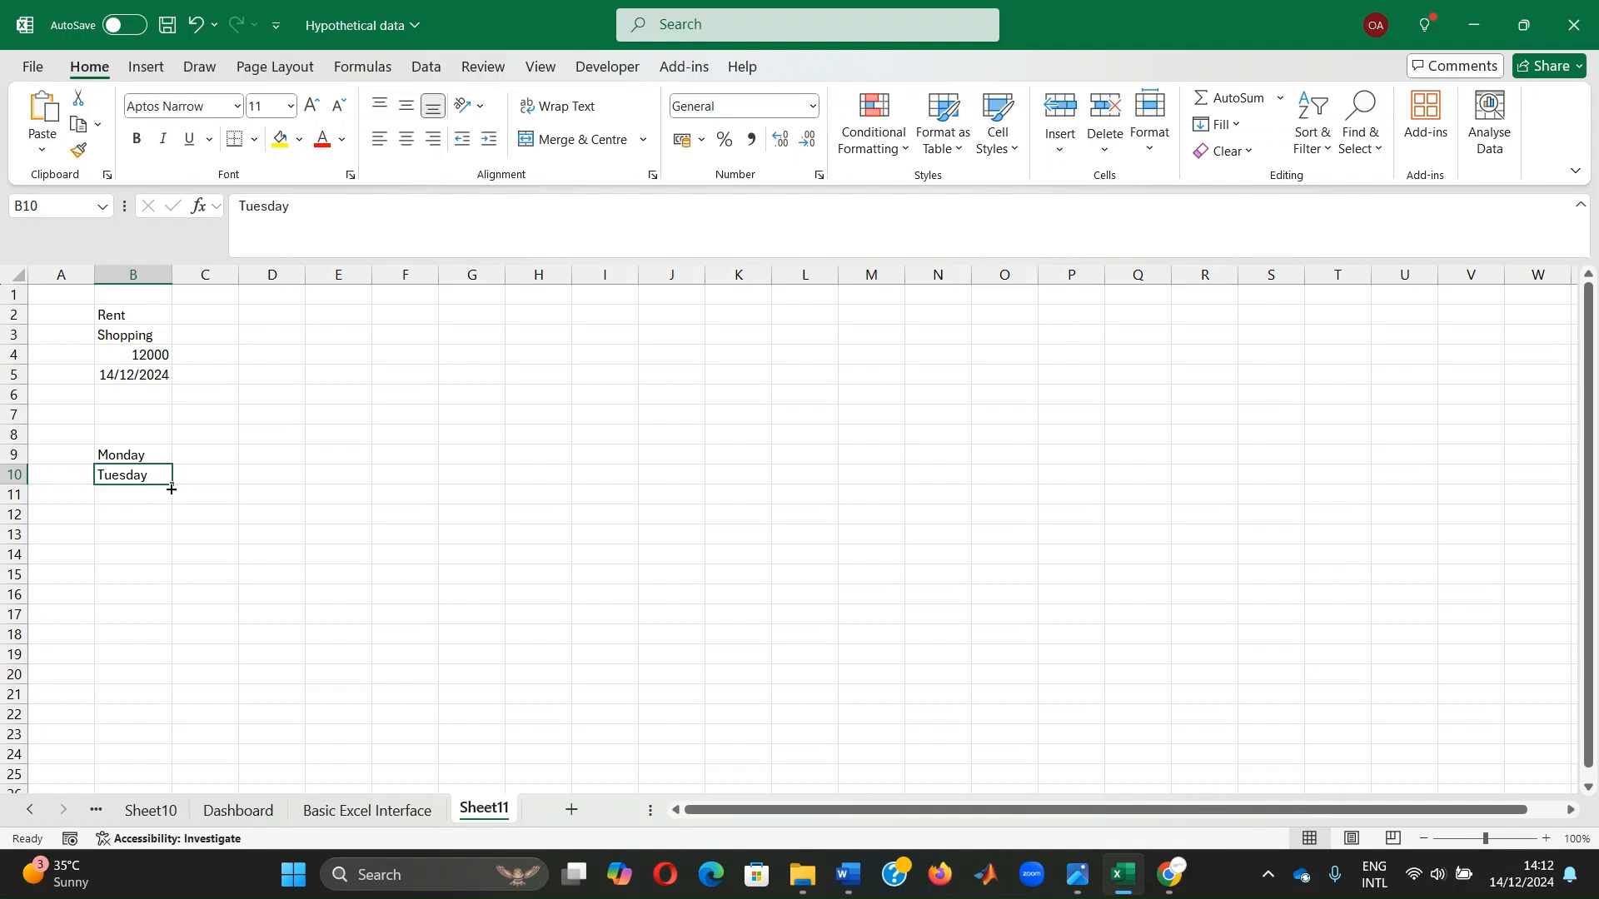
drag(171, 487, 172, 659)
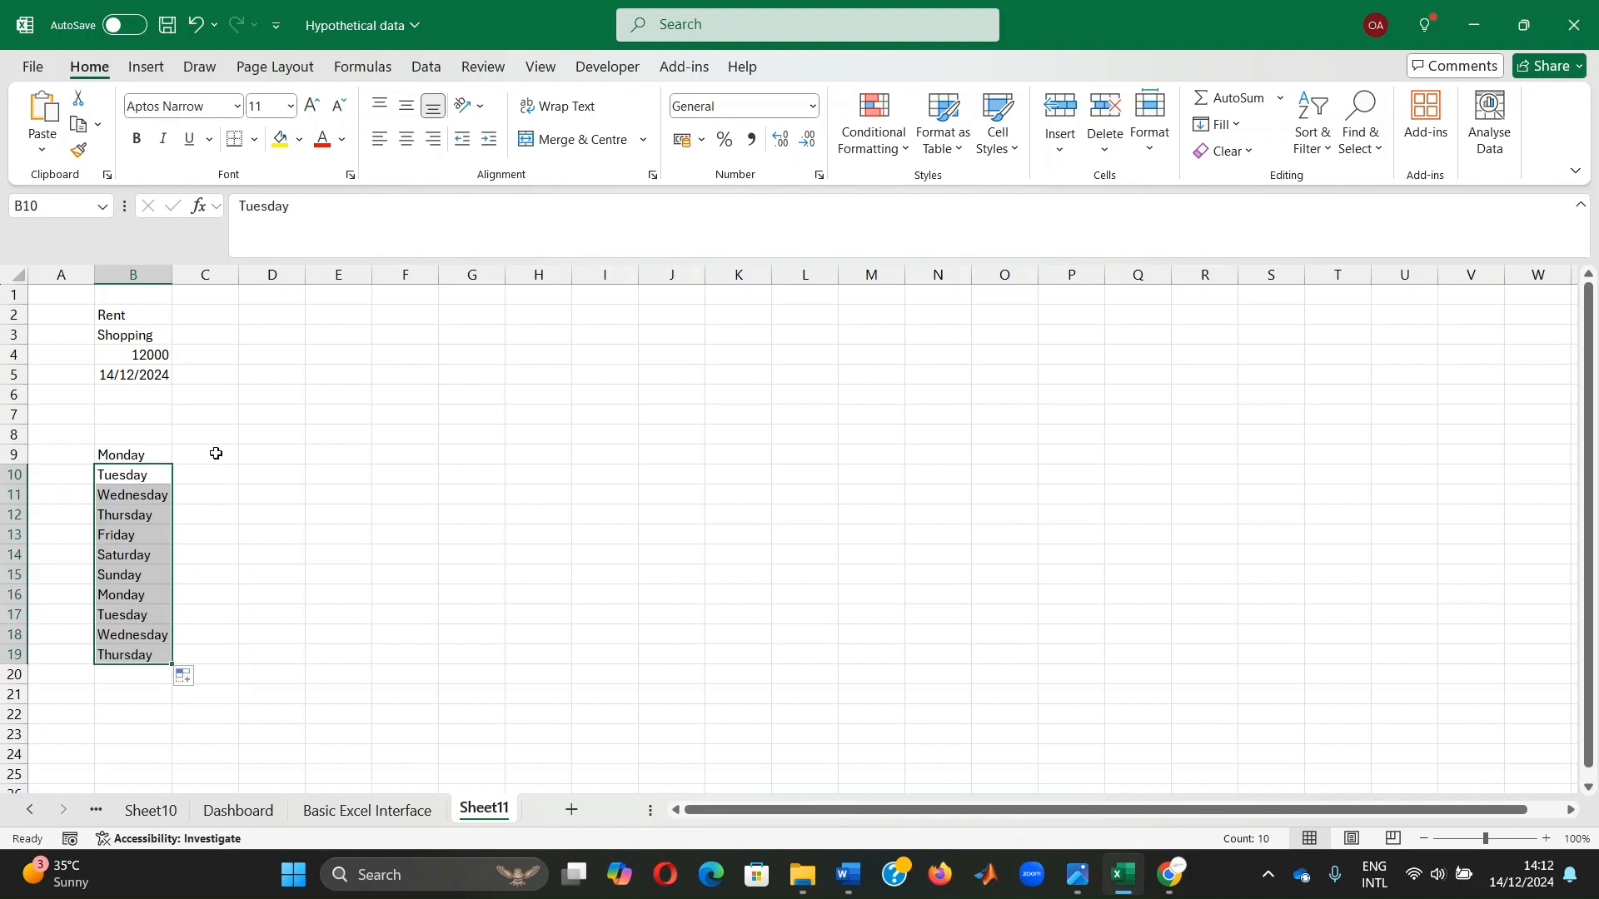
click(254, 450)
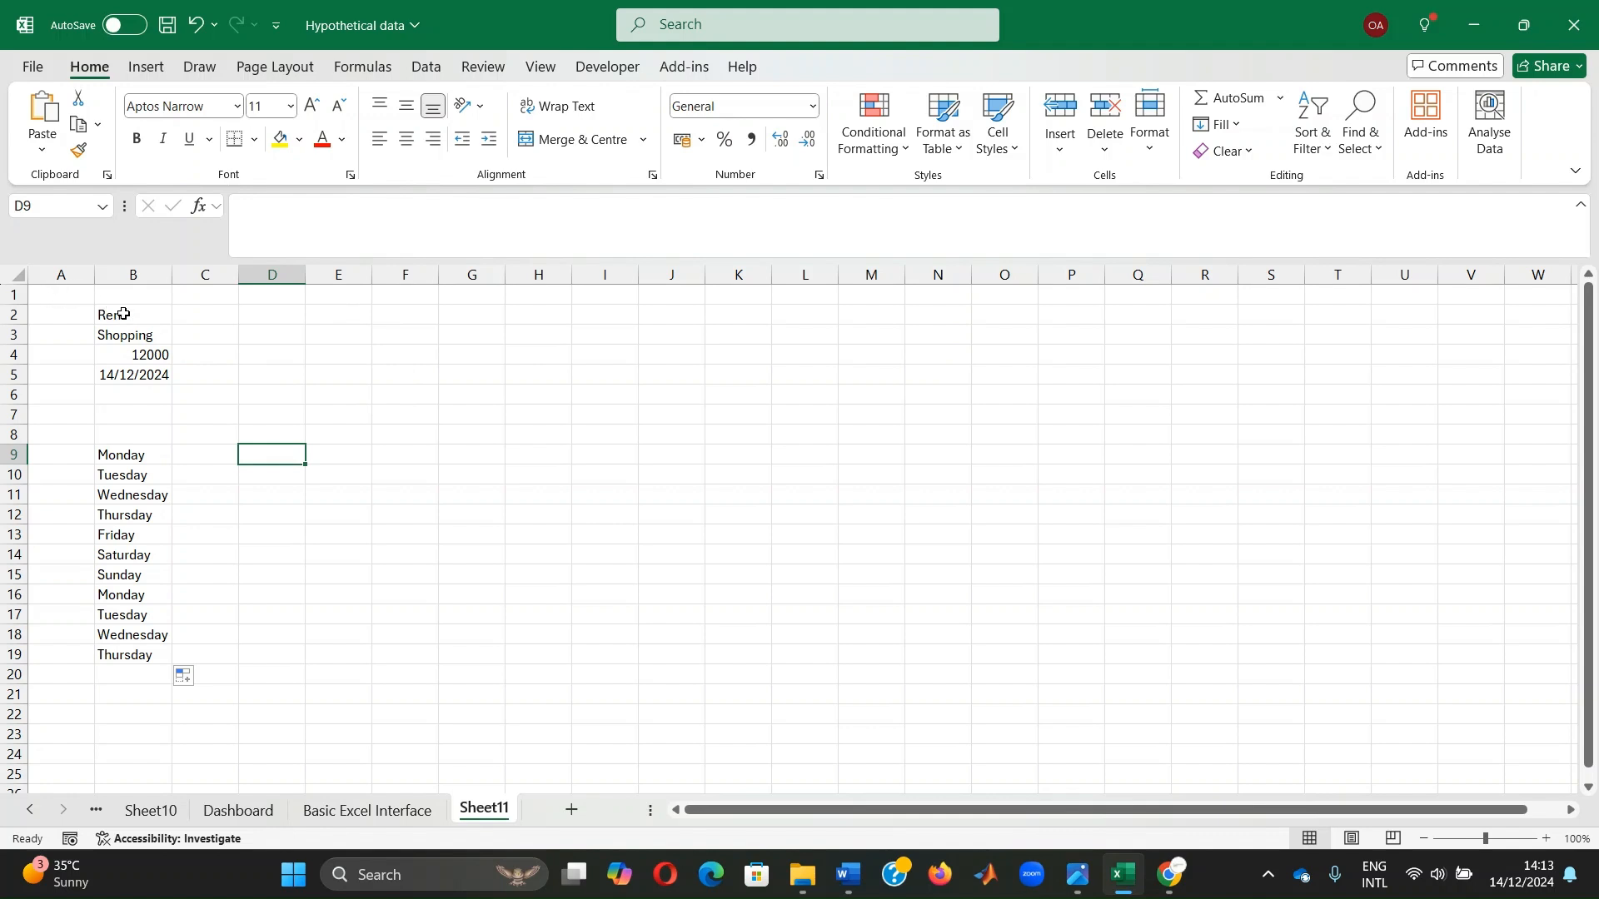
- Format cells B2 to B19 in Times New Roman with font size 14
drag(116, 313, 170, 659)
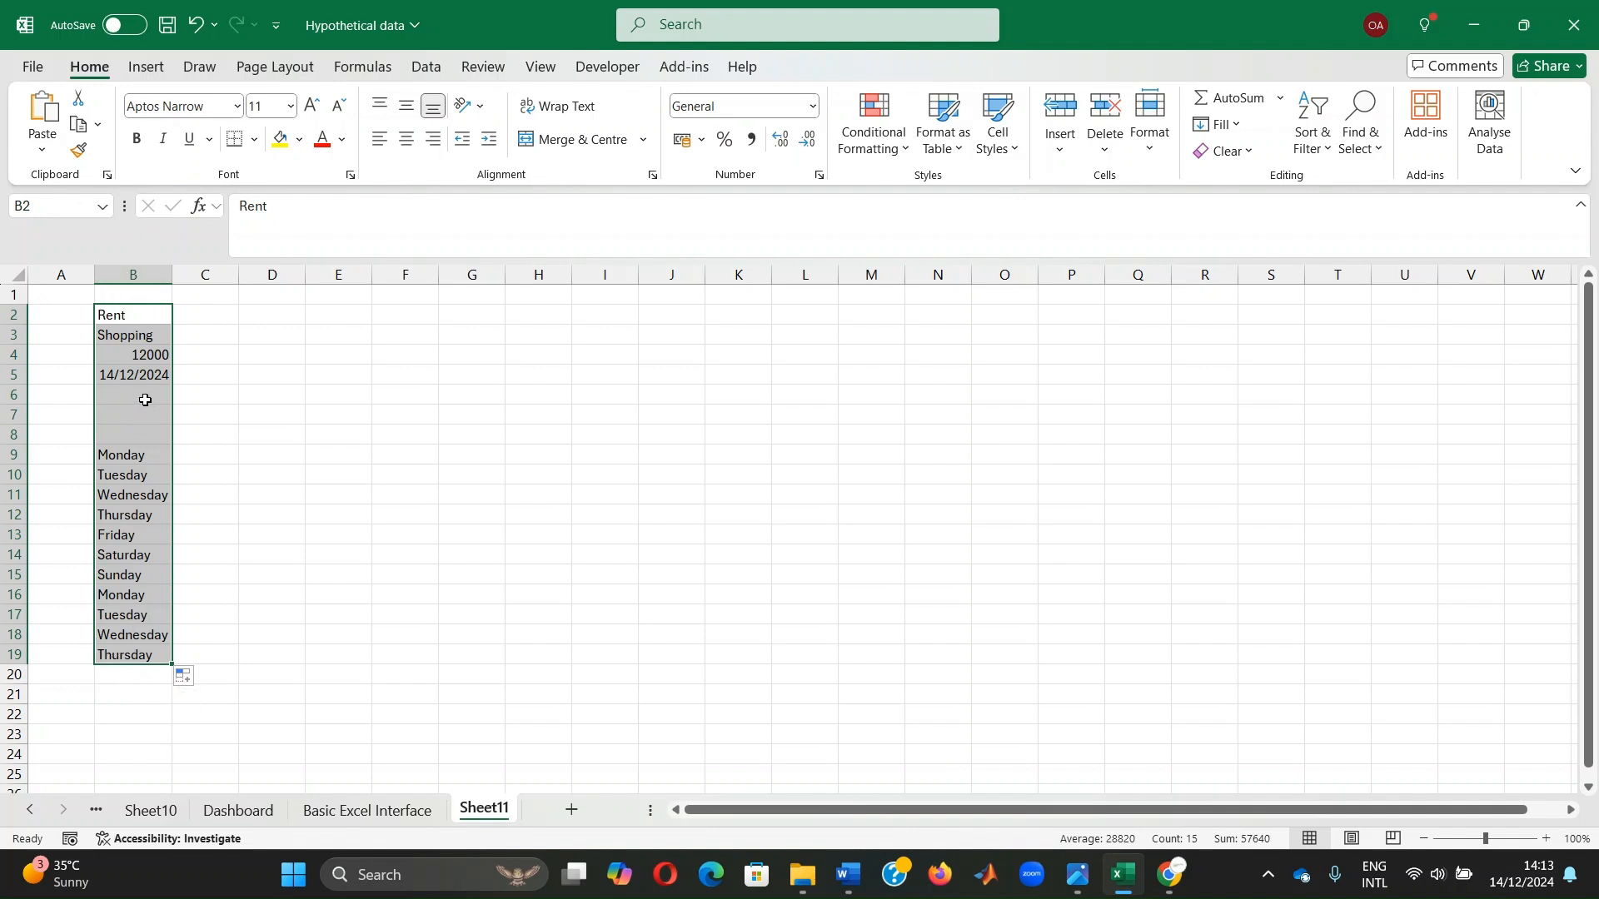
click(238, 106)
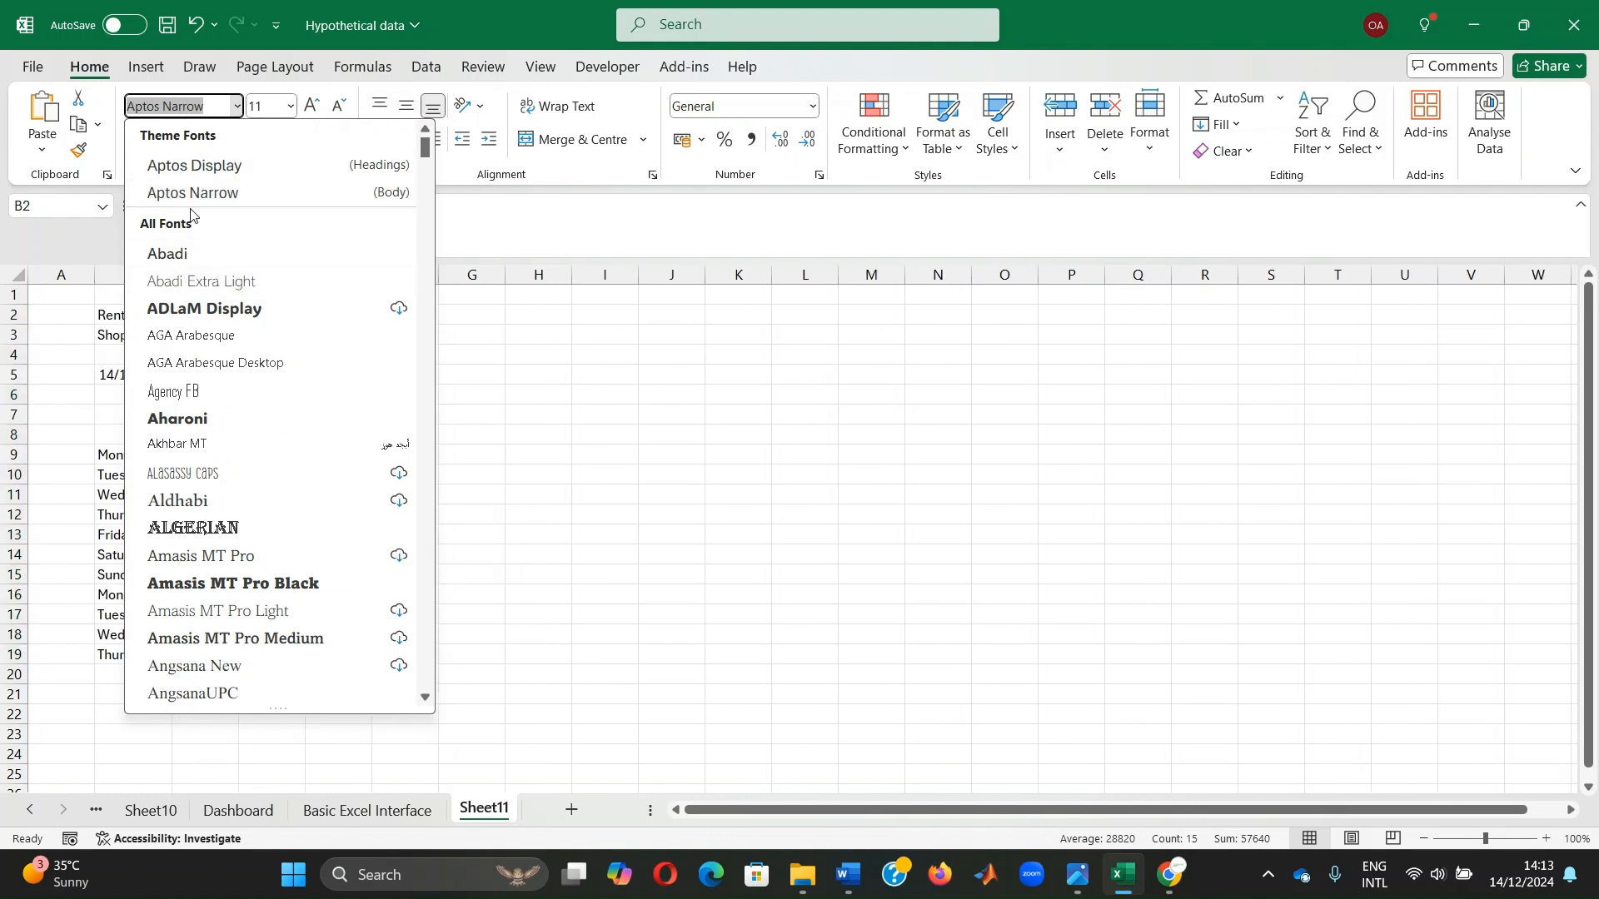
text(Times New Roman)
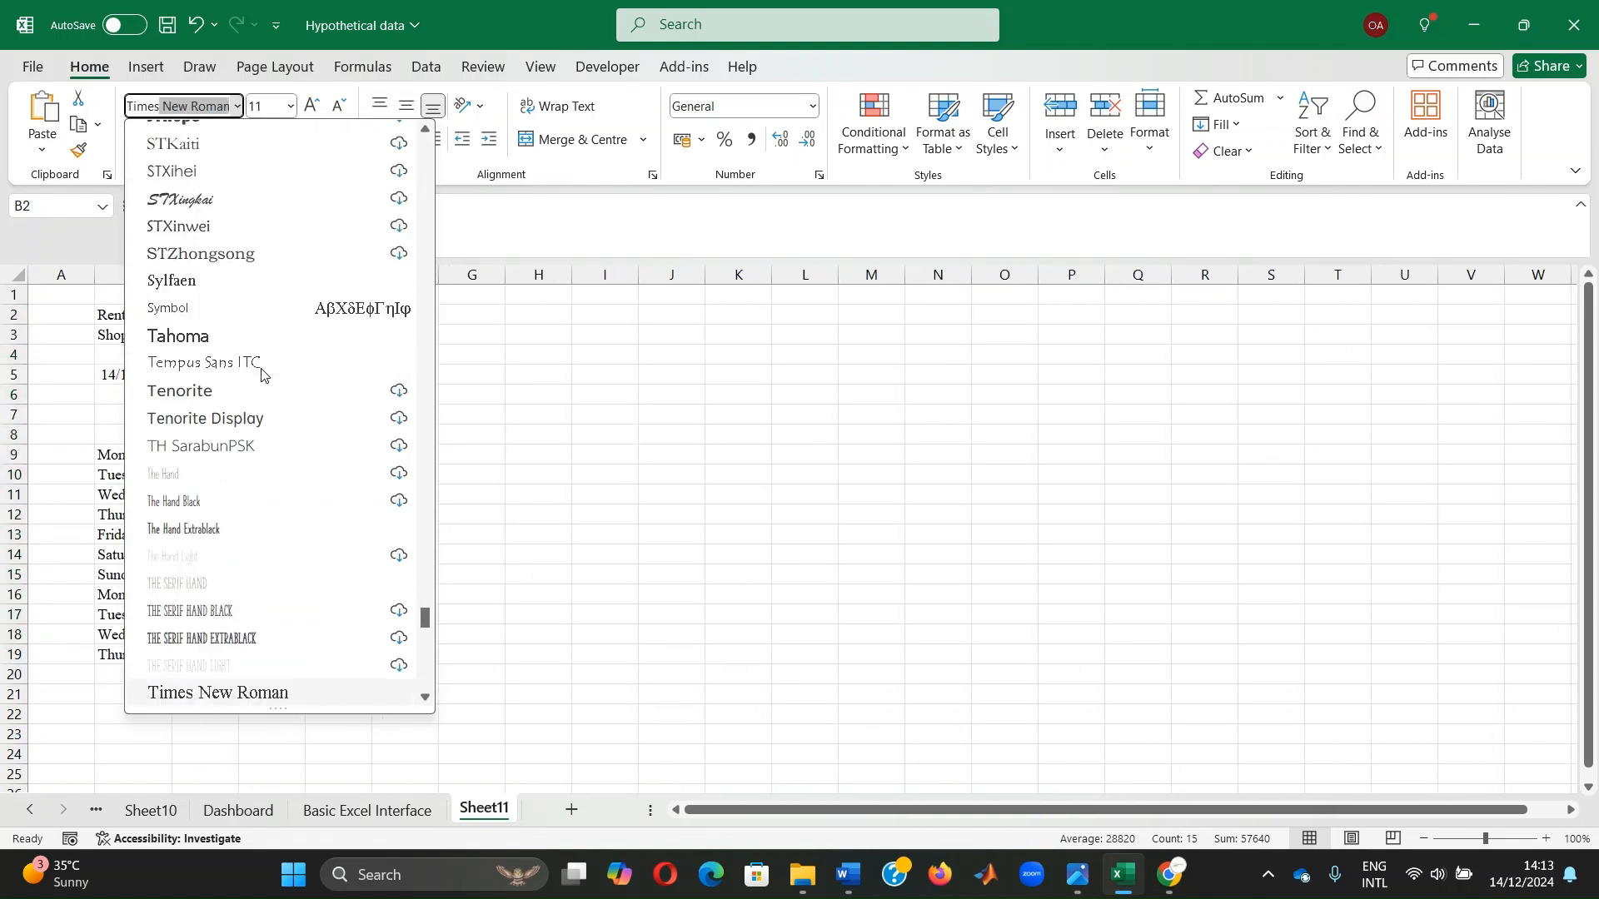
click(198, 692)
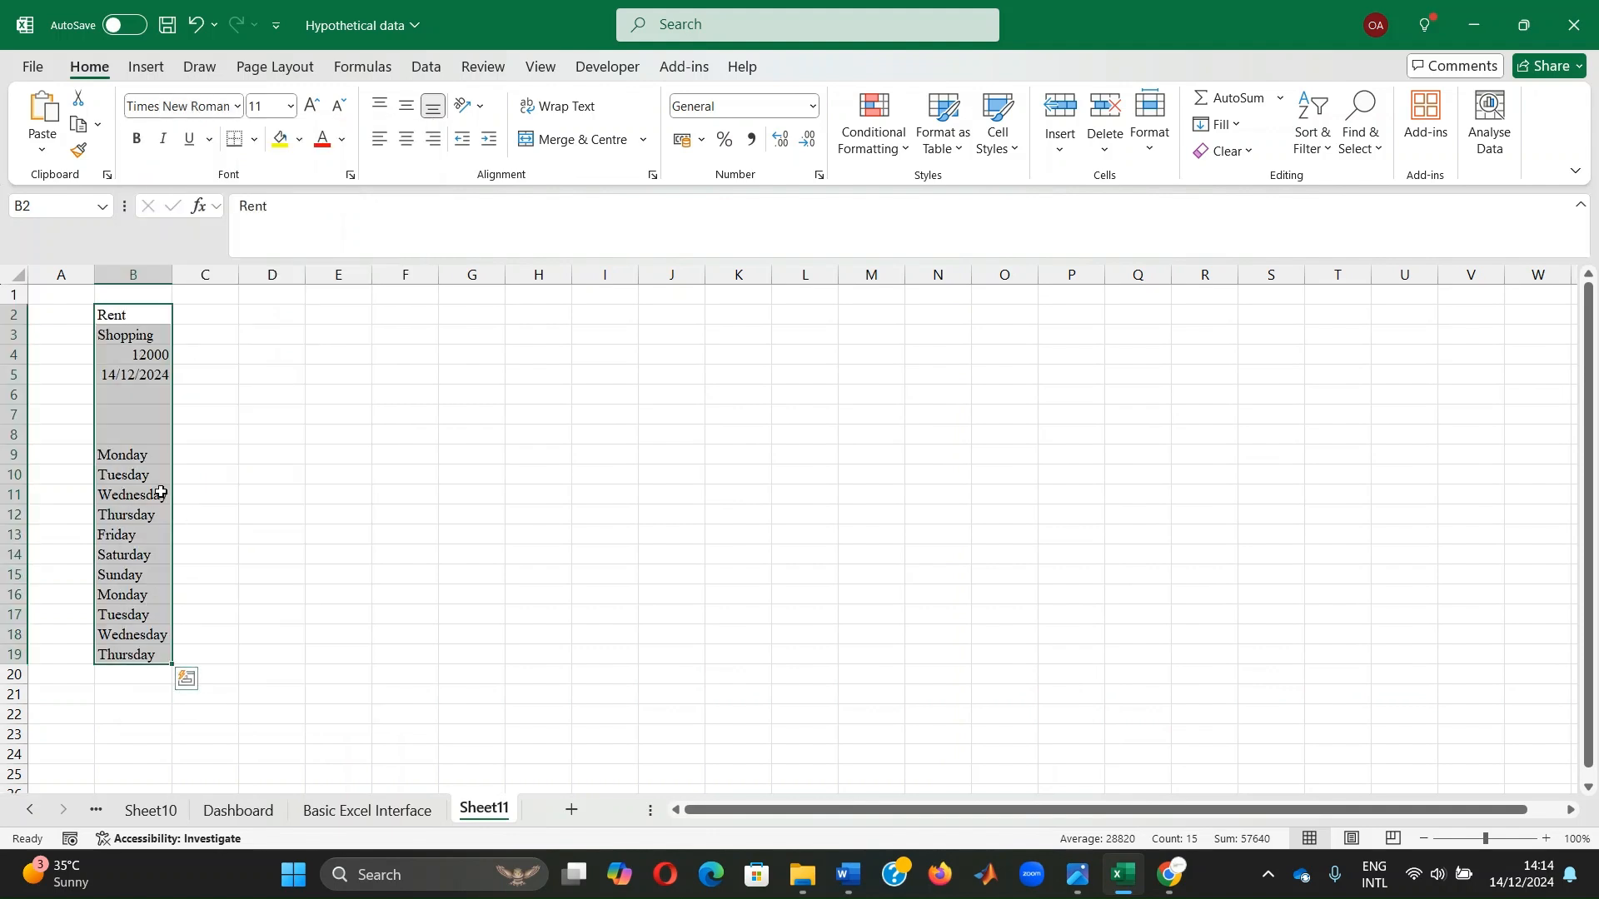
click(290, 106)
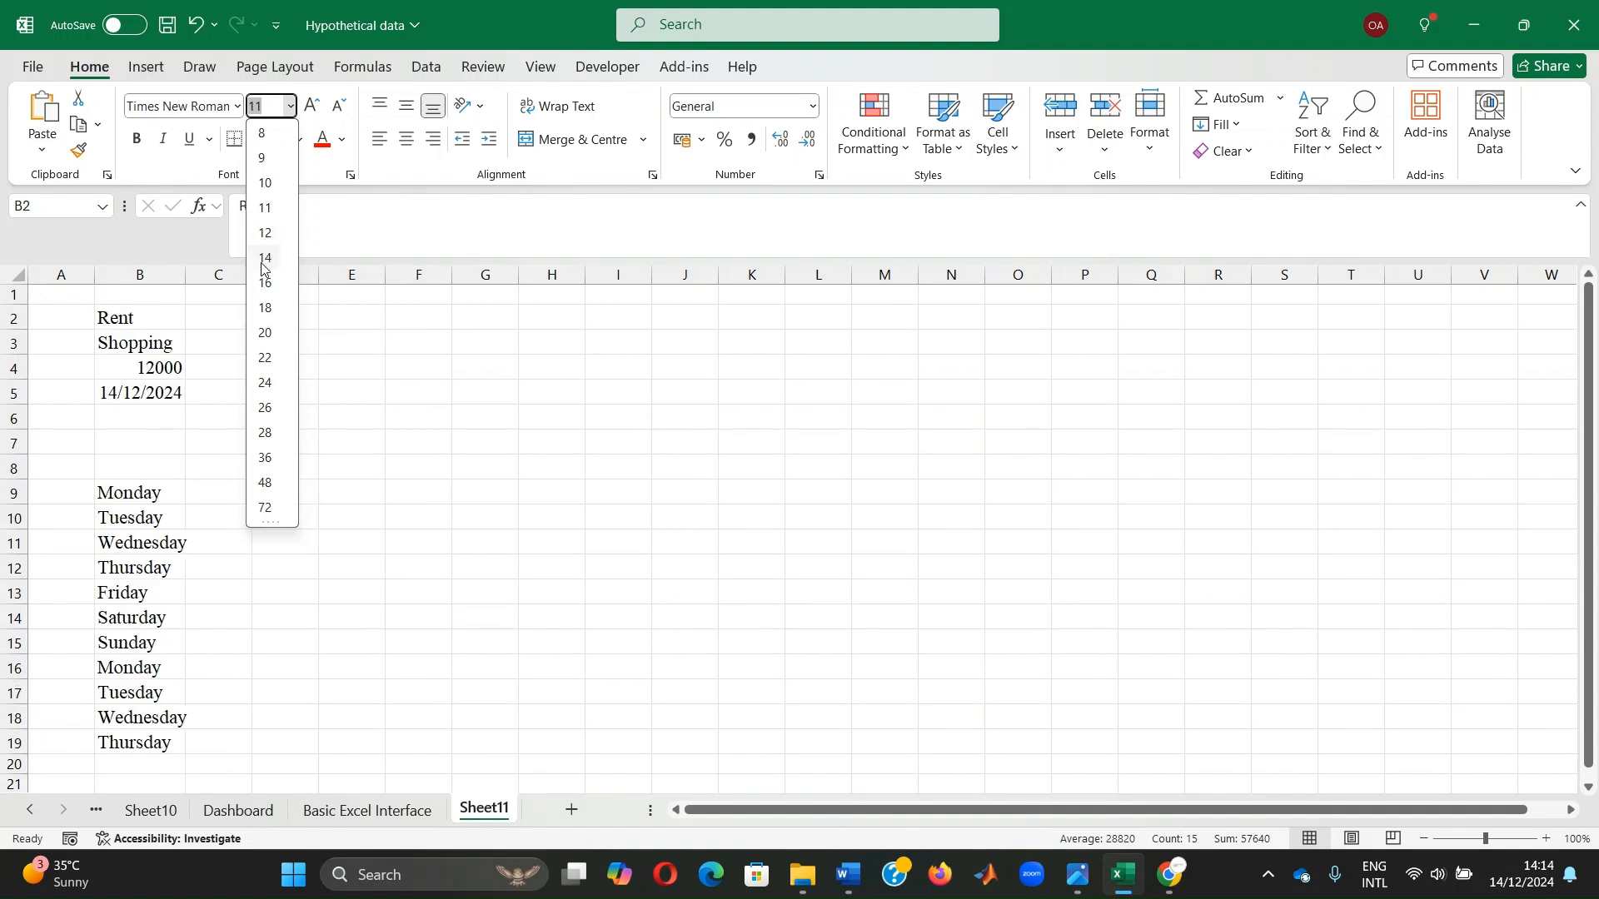
click(261, 263)
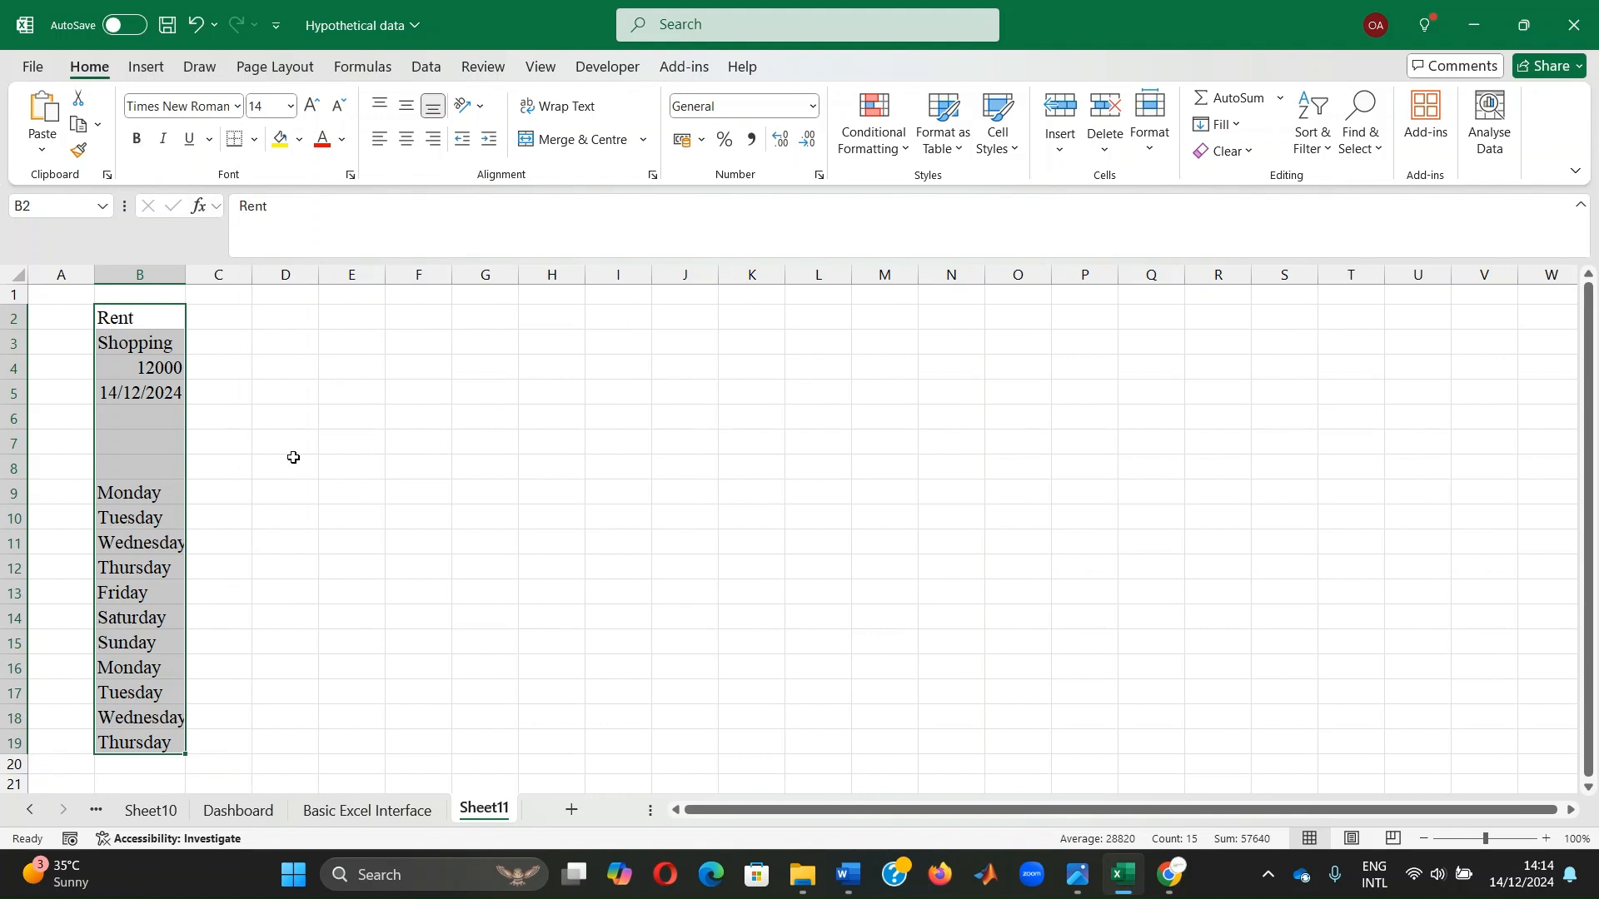
- Enter the title "Expense tracker" in cell B1
click(145, 294)
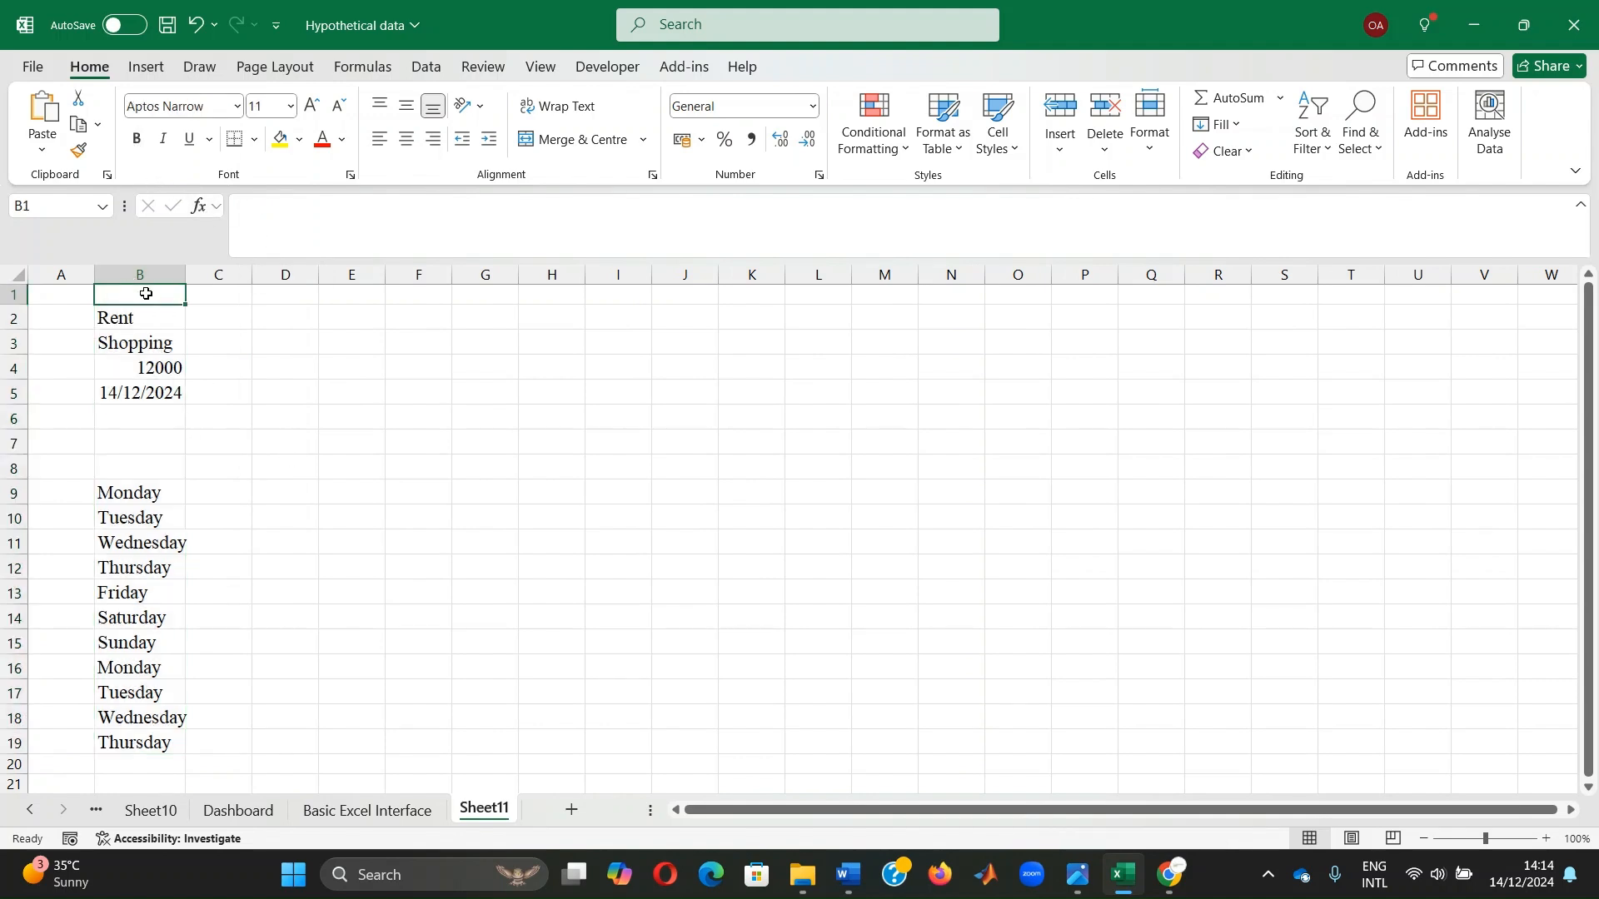
text(E)
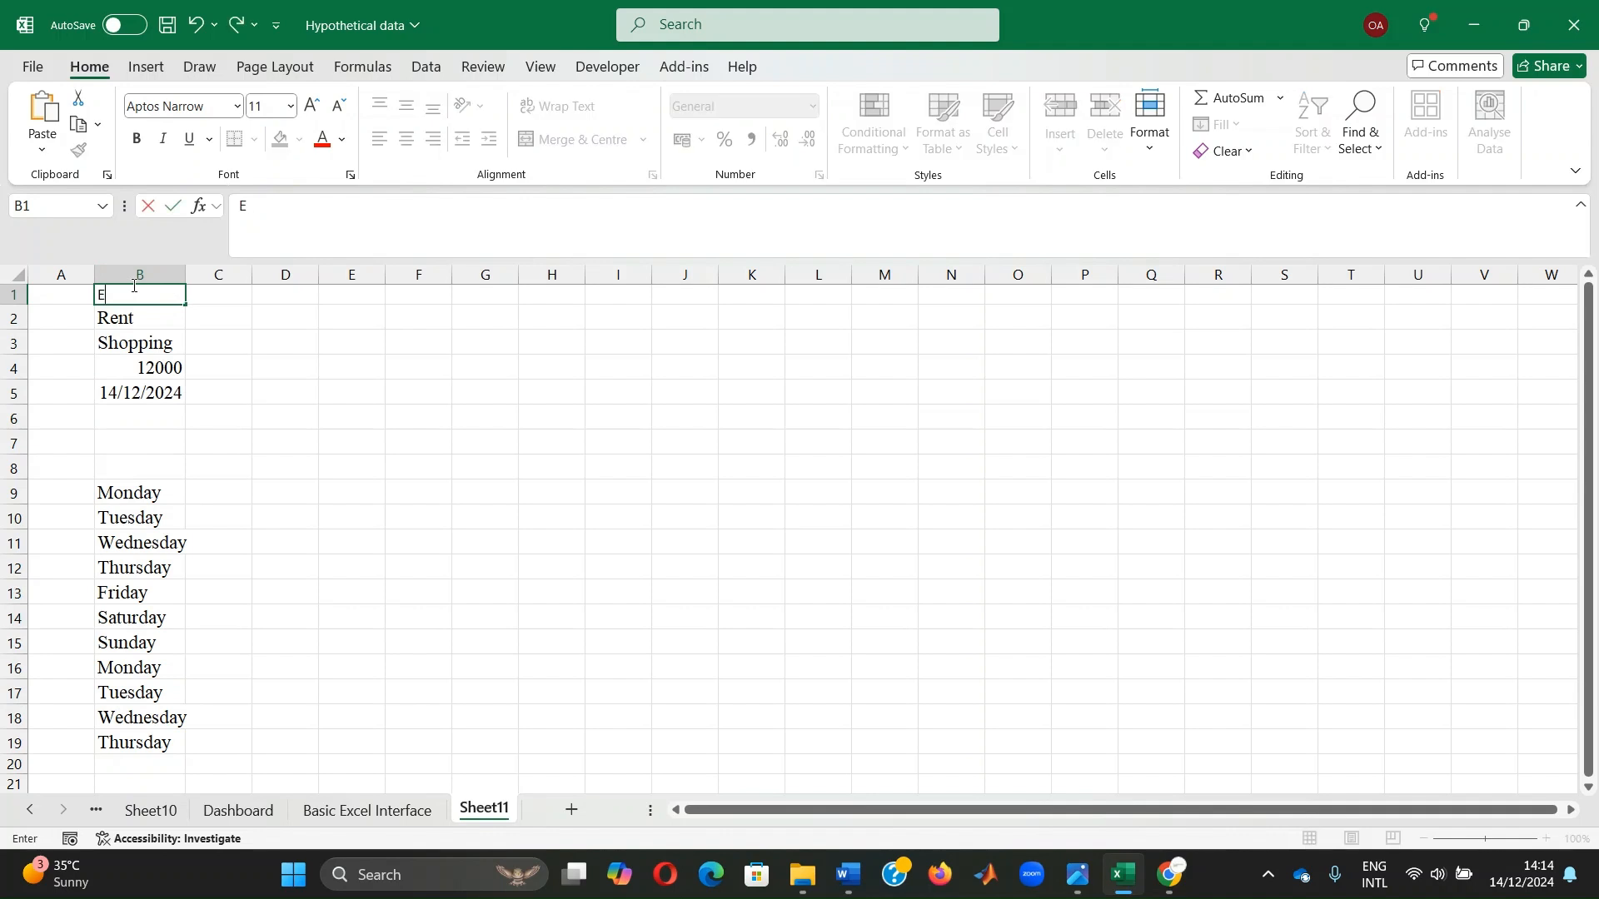
text(xpense)
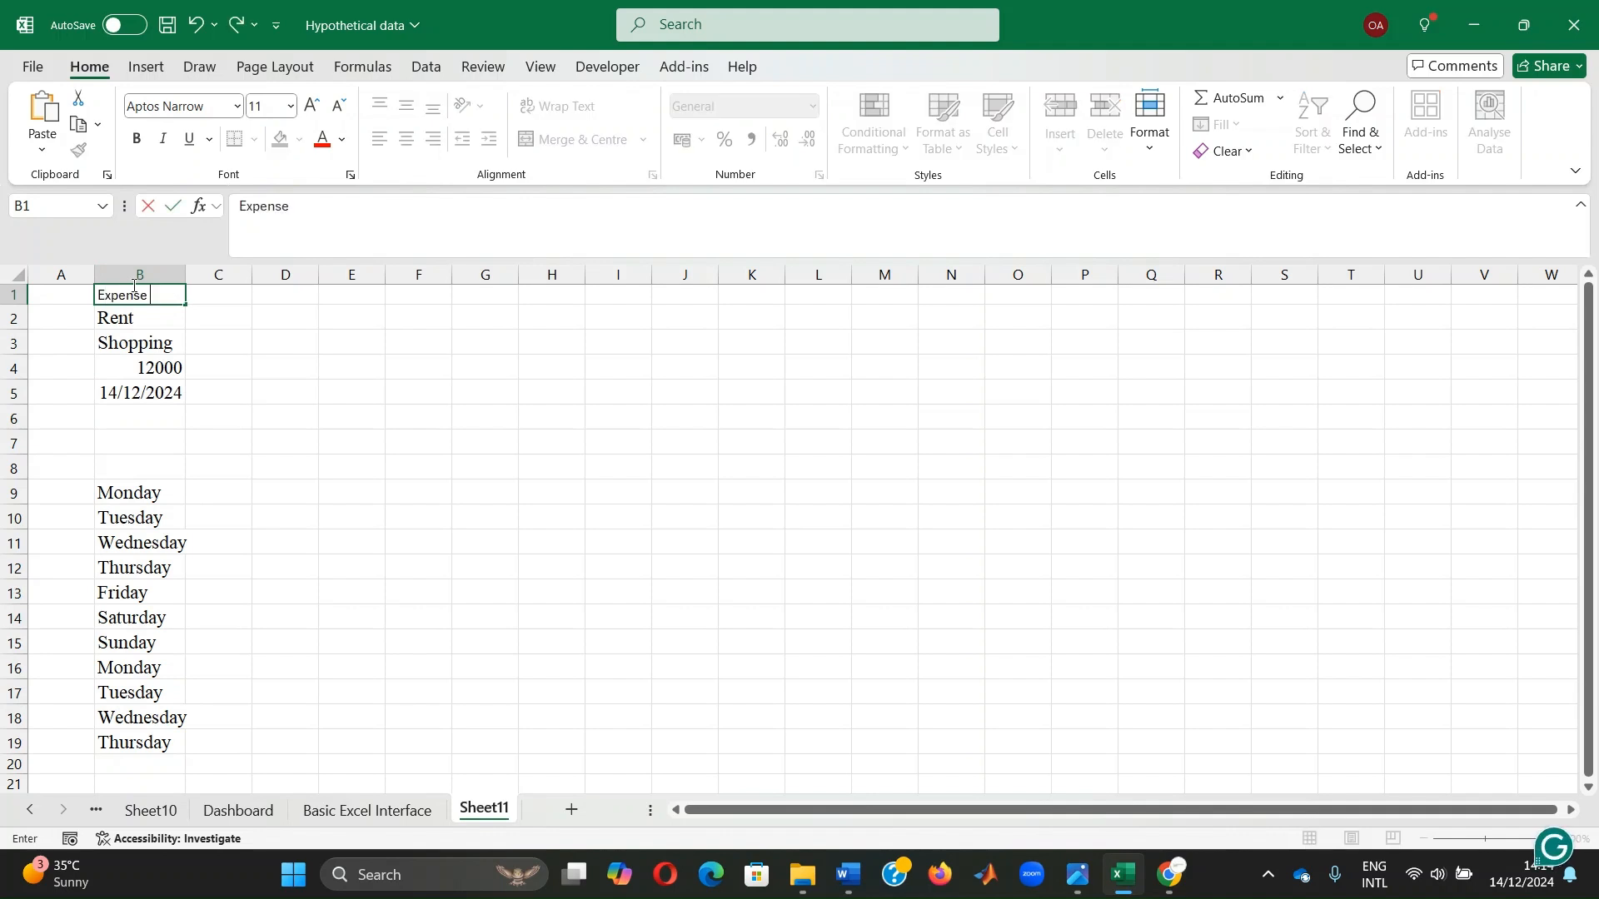
text( tracker)
key(Return)
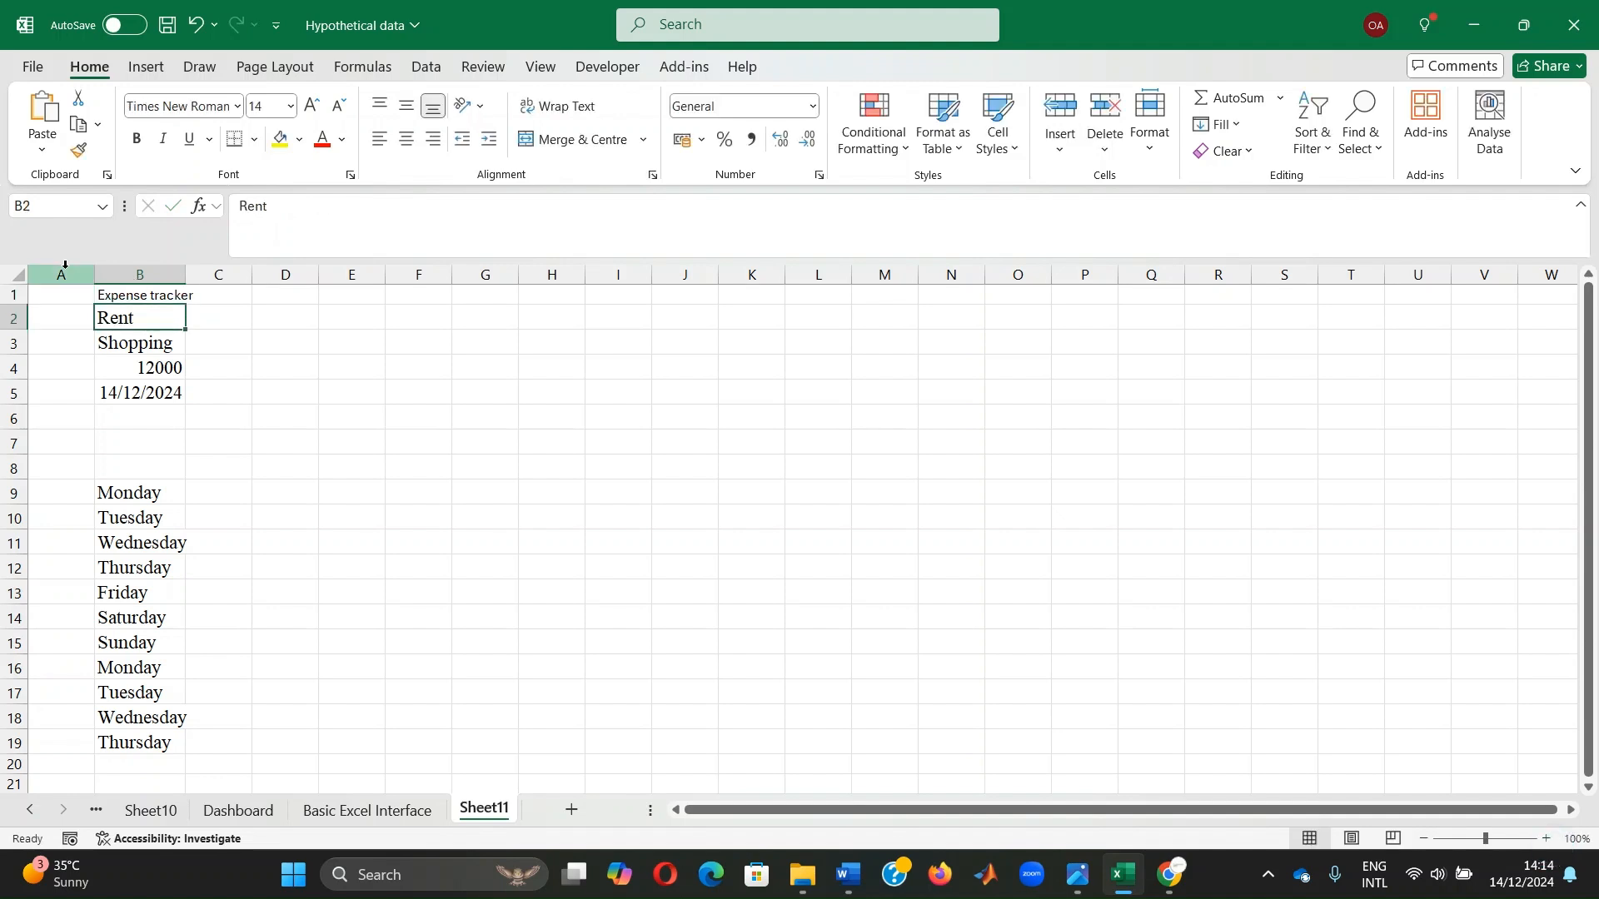
- Format the entire worksheet in Times New Roman with font size 14
click(11, 274)
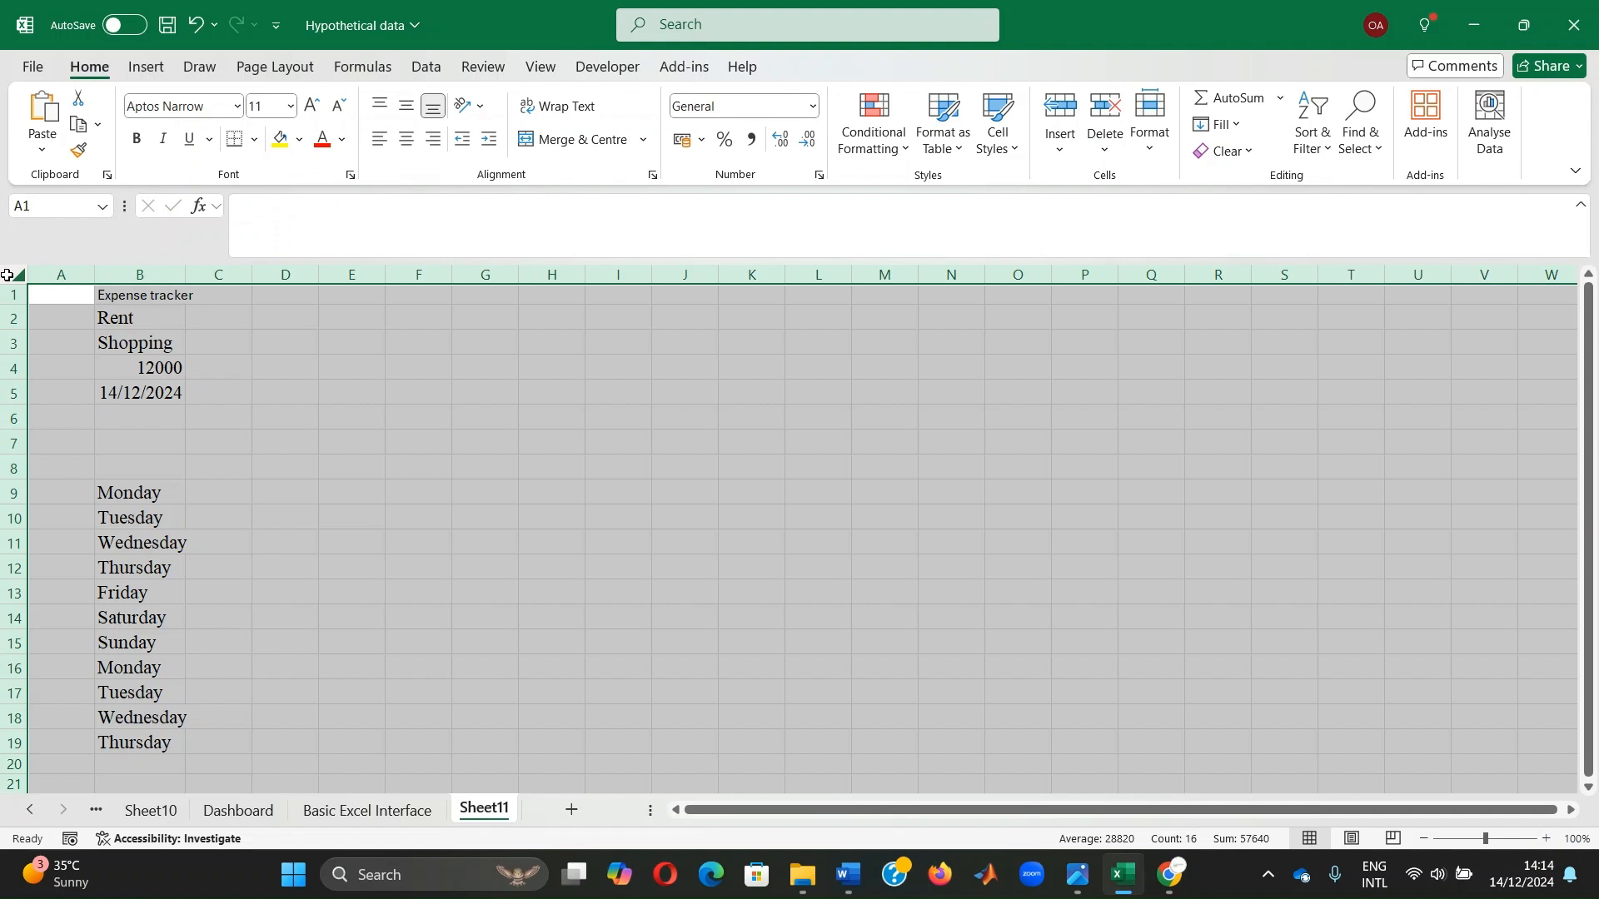
click(237, 106)
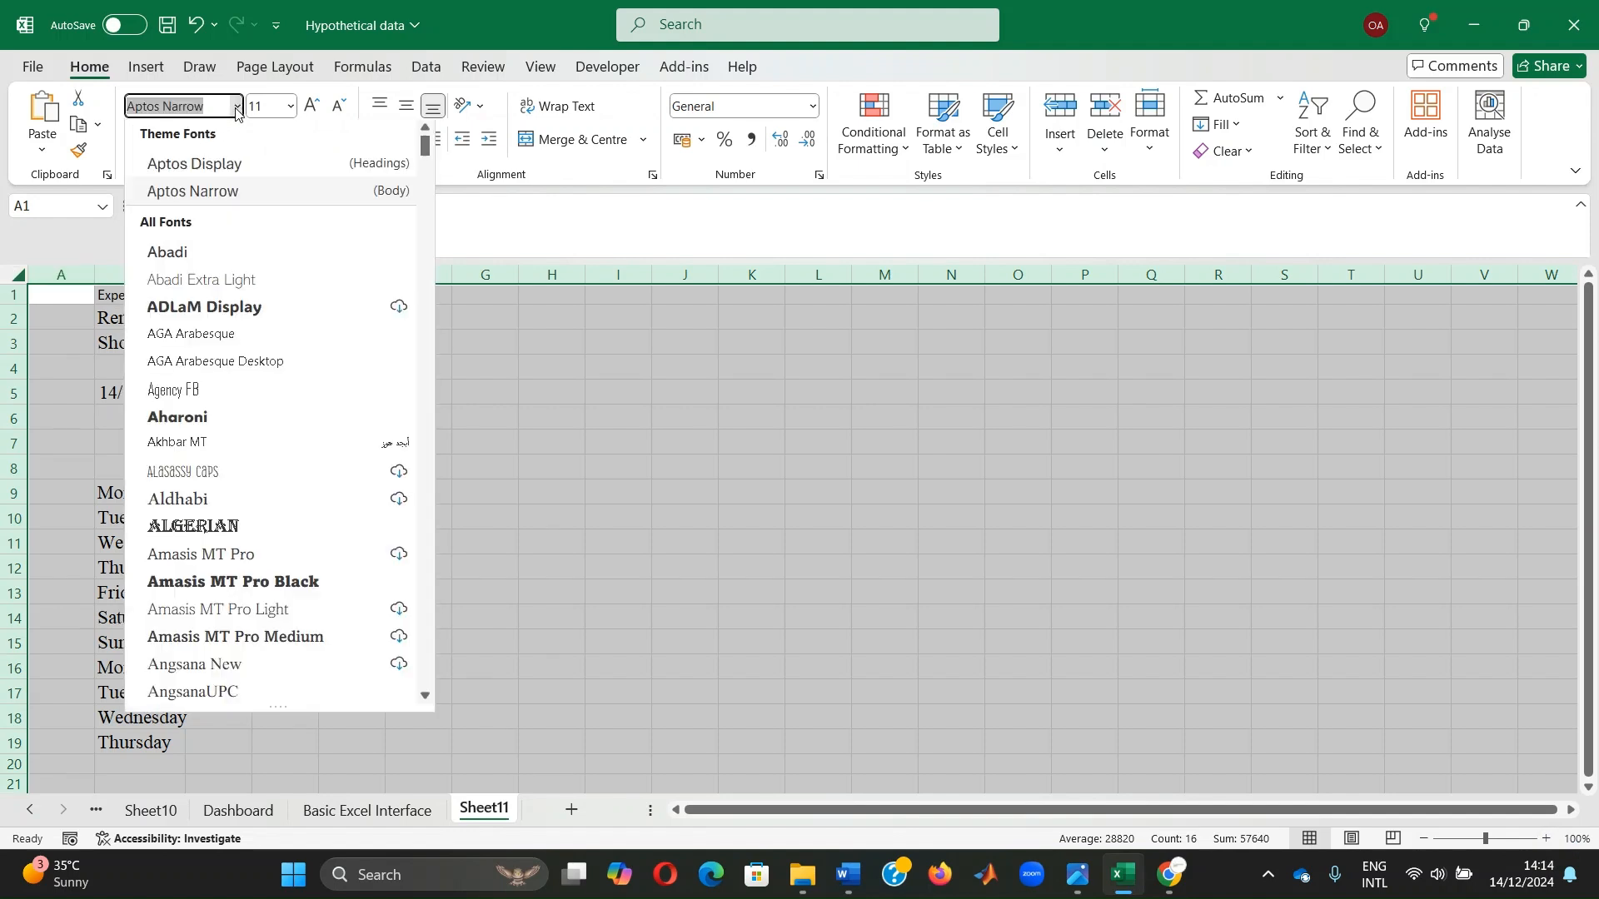
text(Times New Roman)
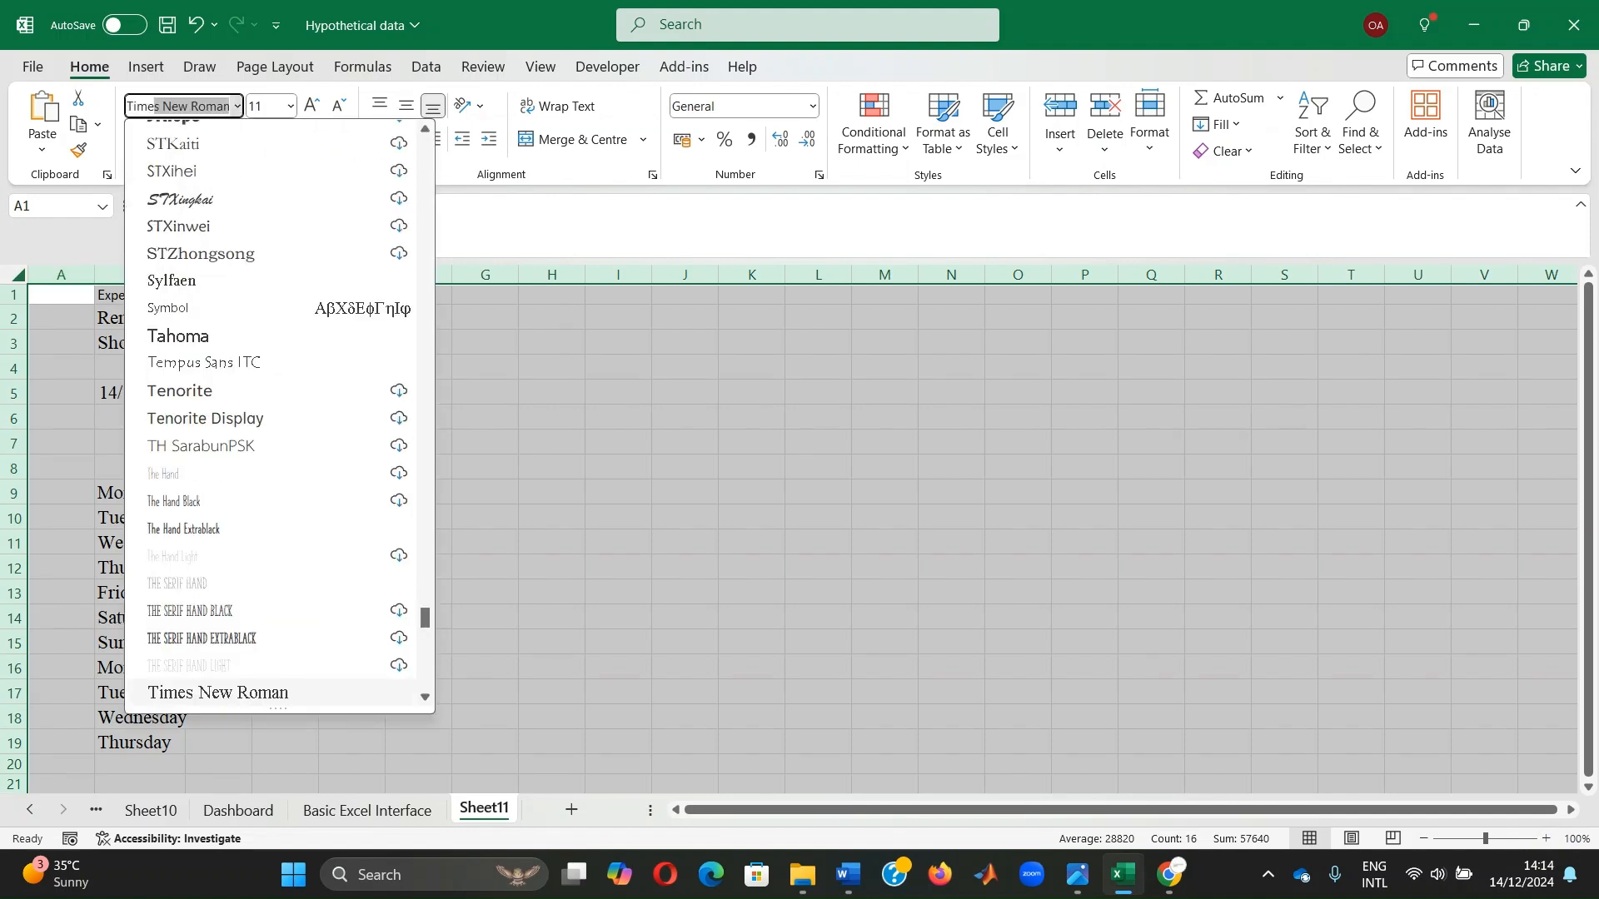
click(250, 692)
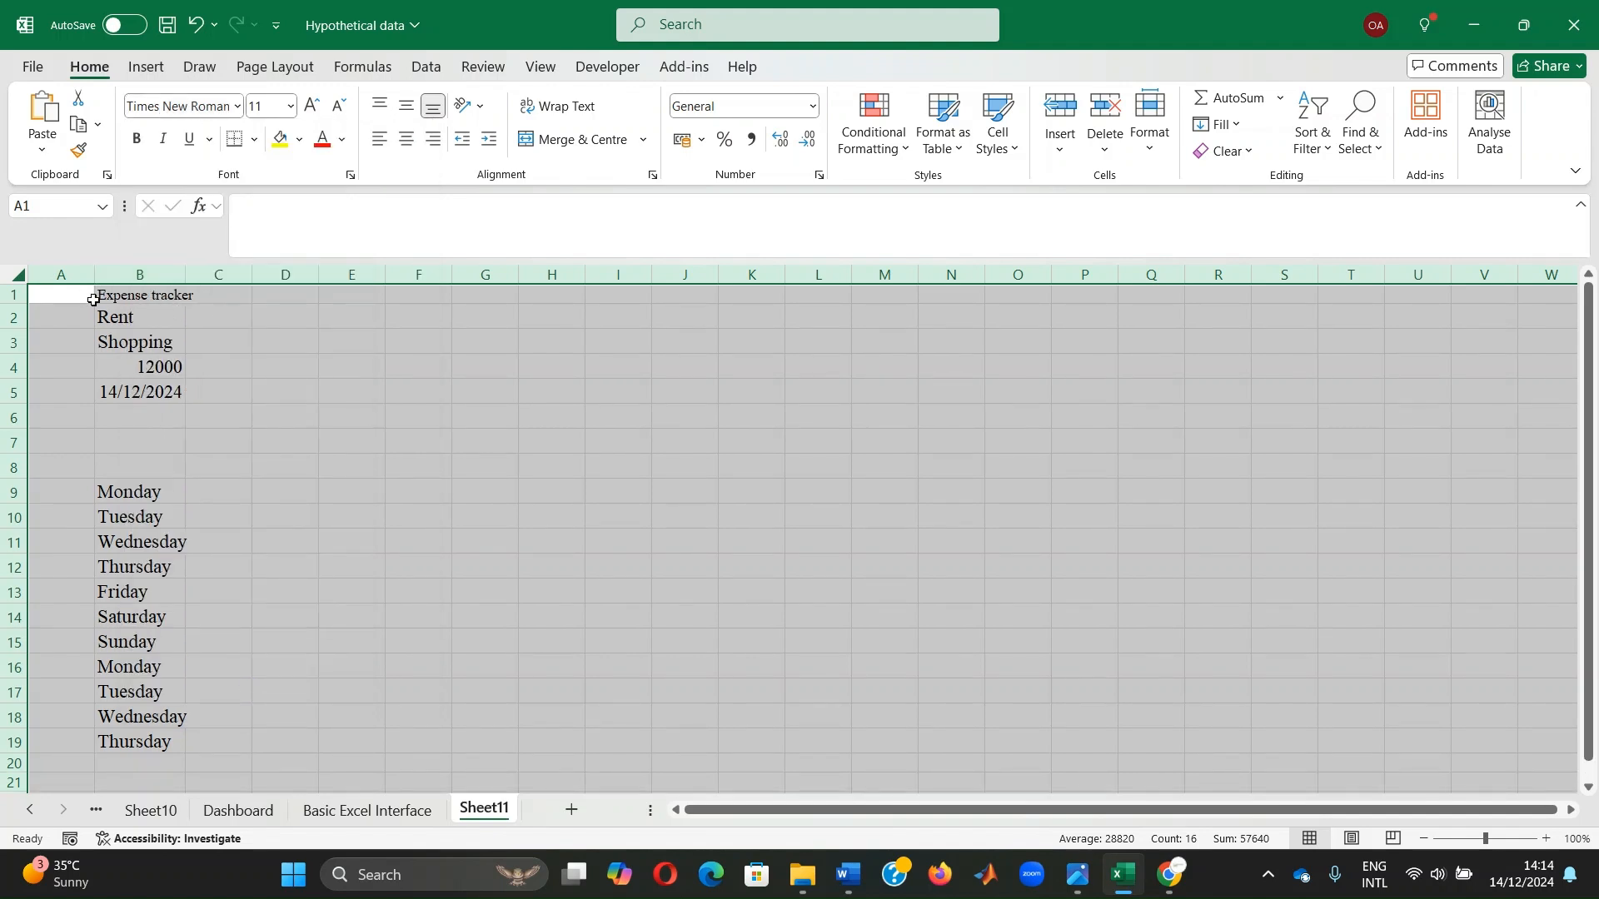
click(288, 104)
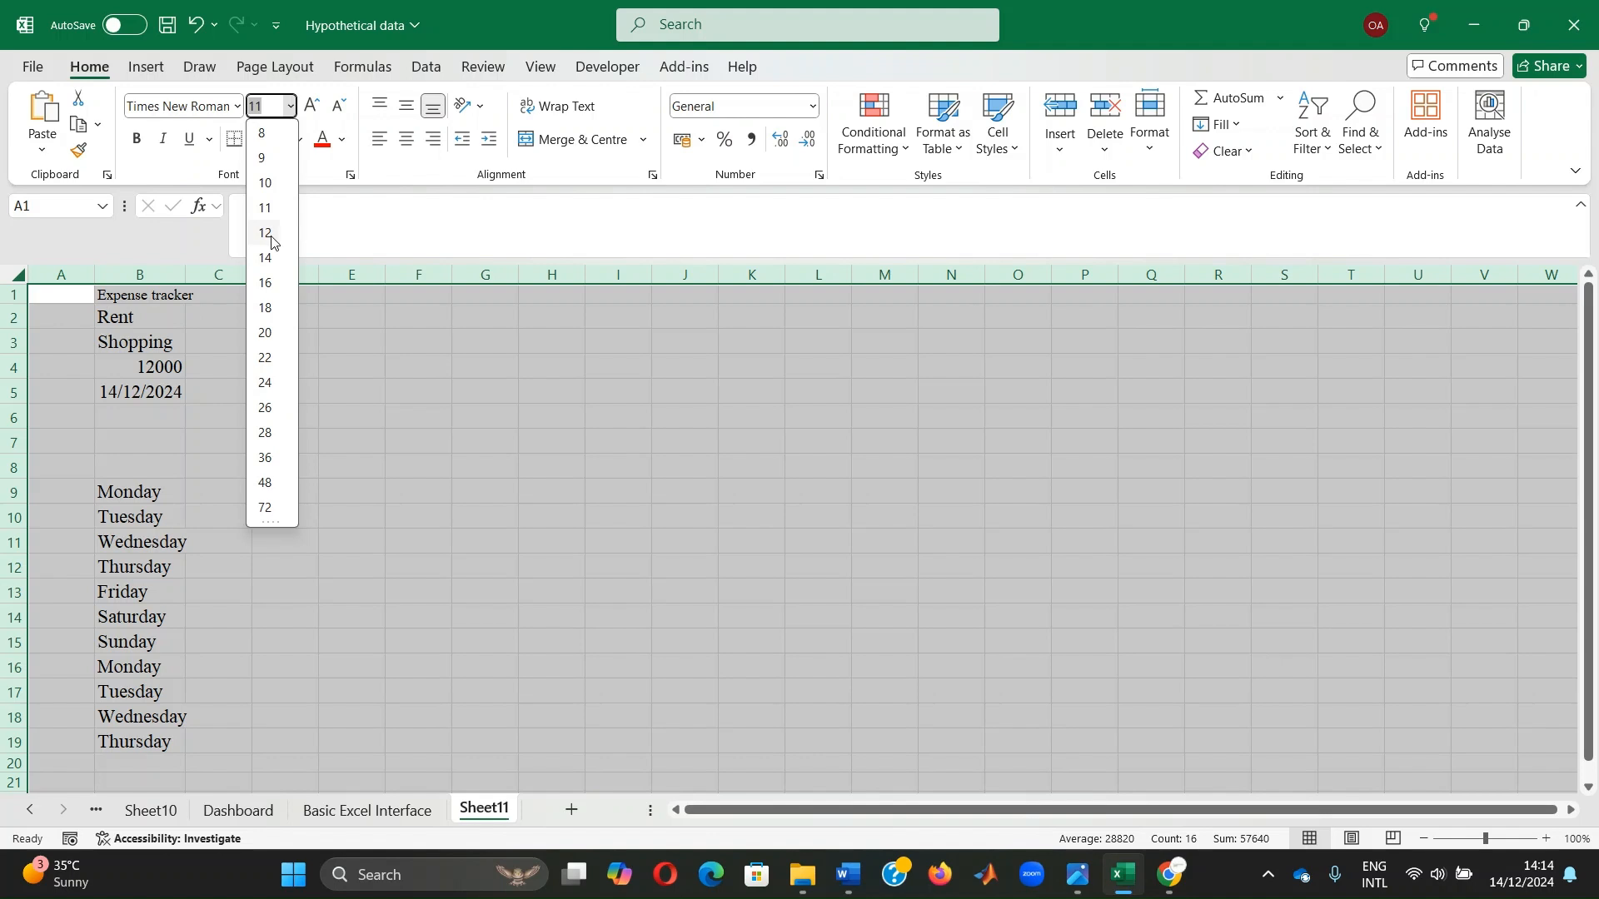
click(268, 270)
click(247, 390)
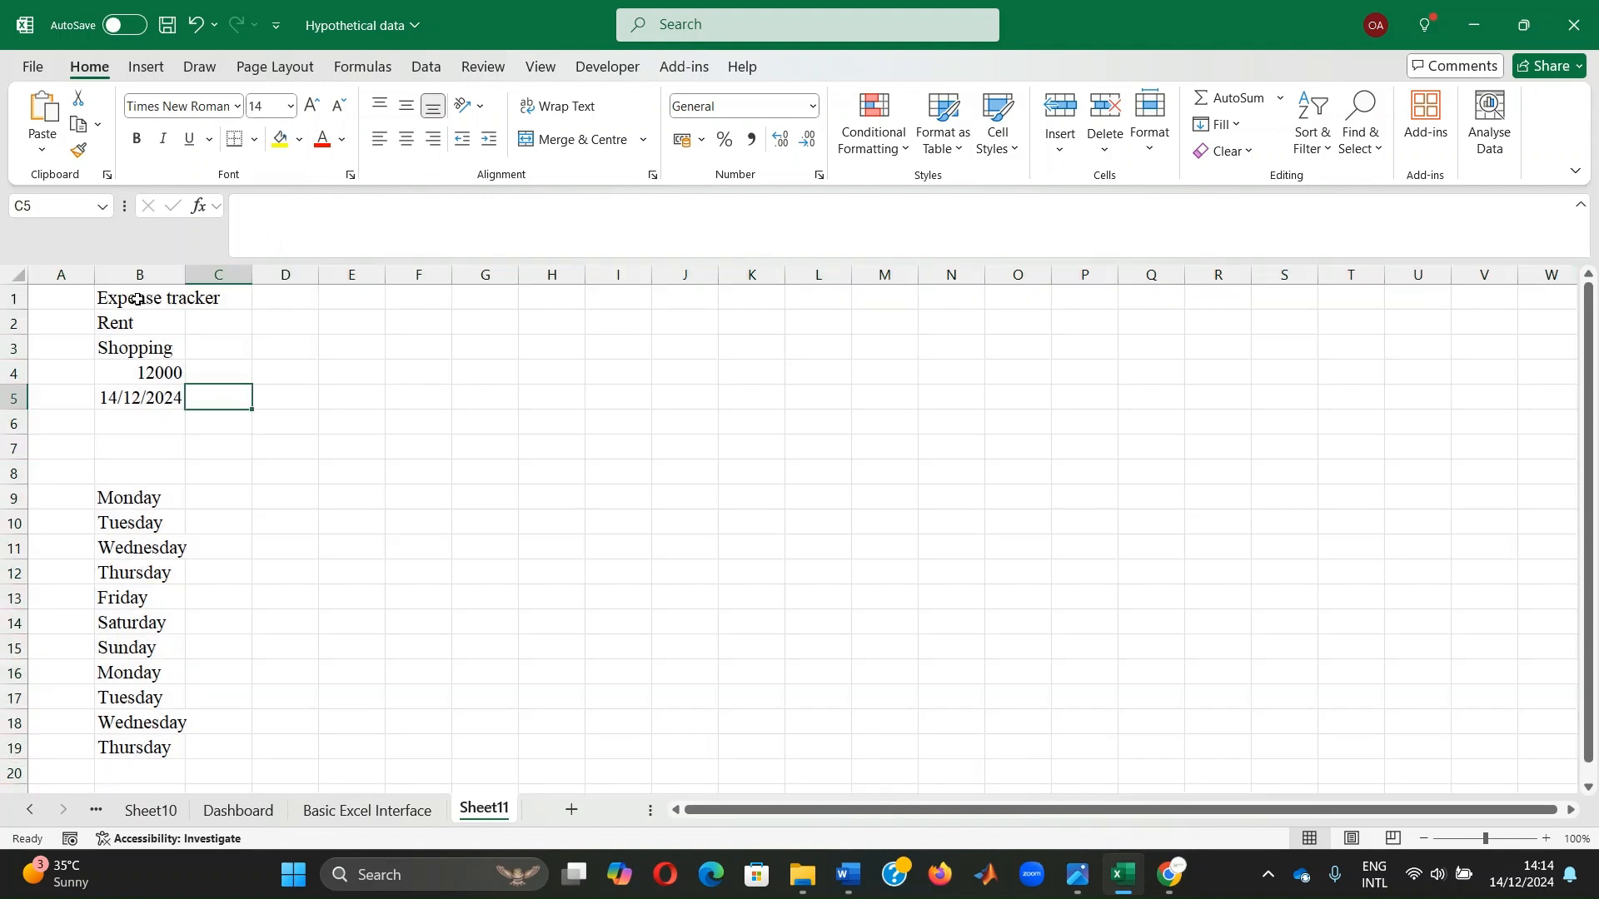
- Make the "Expense tracker" title in cell B1 bold and set its font size to 16
click(138, 297)
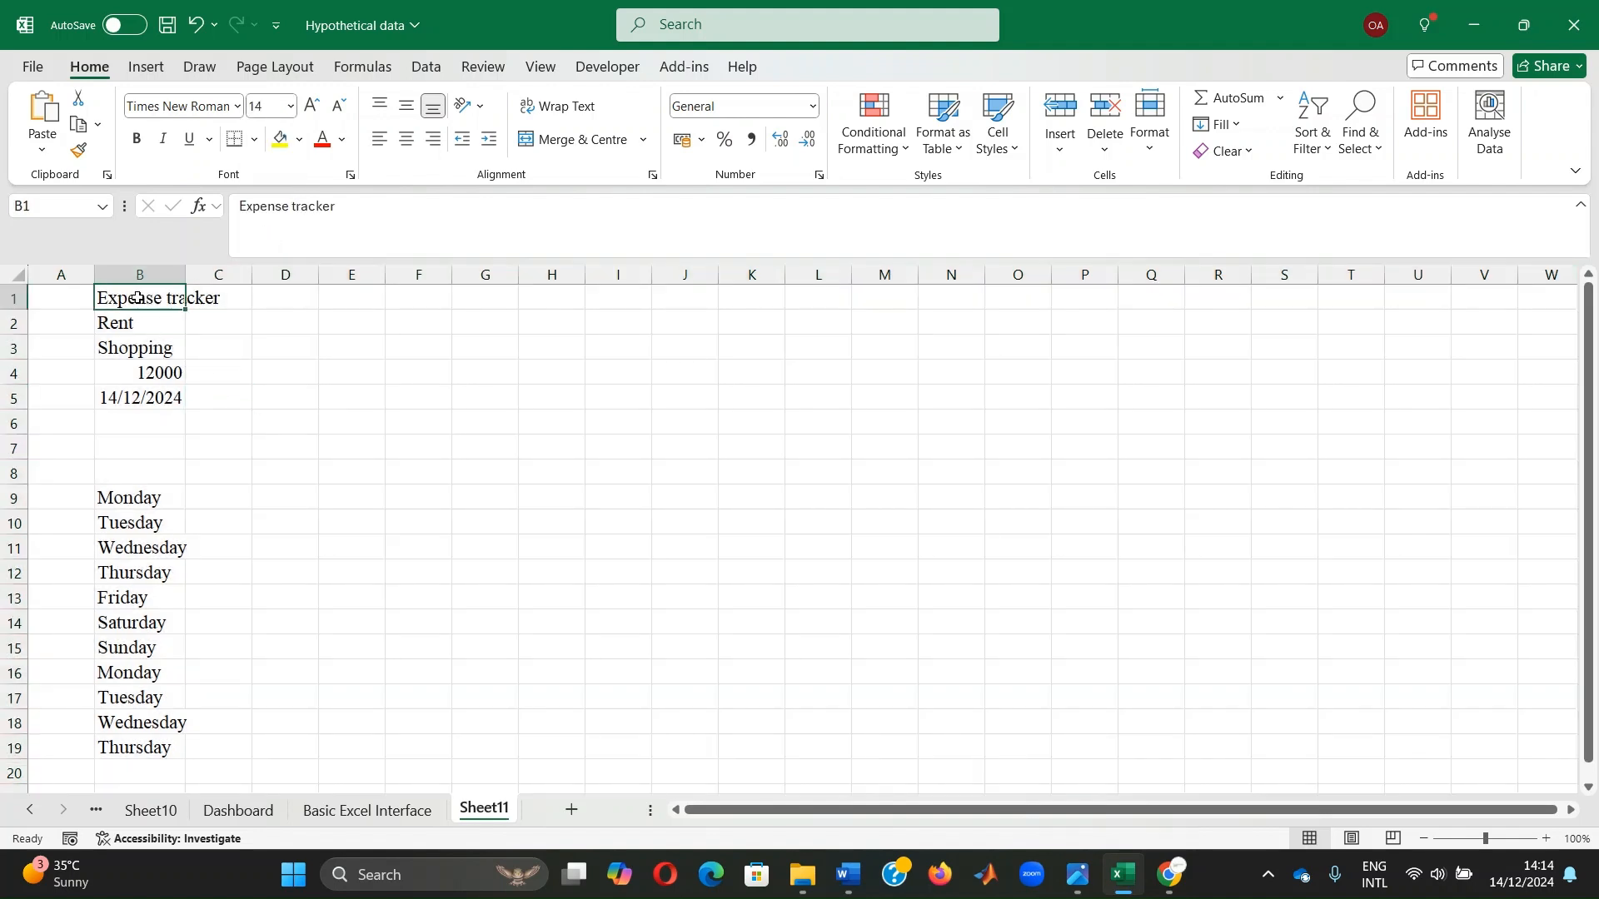
click(137, 139)
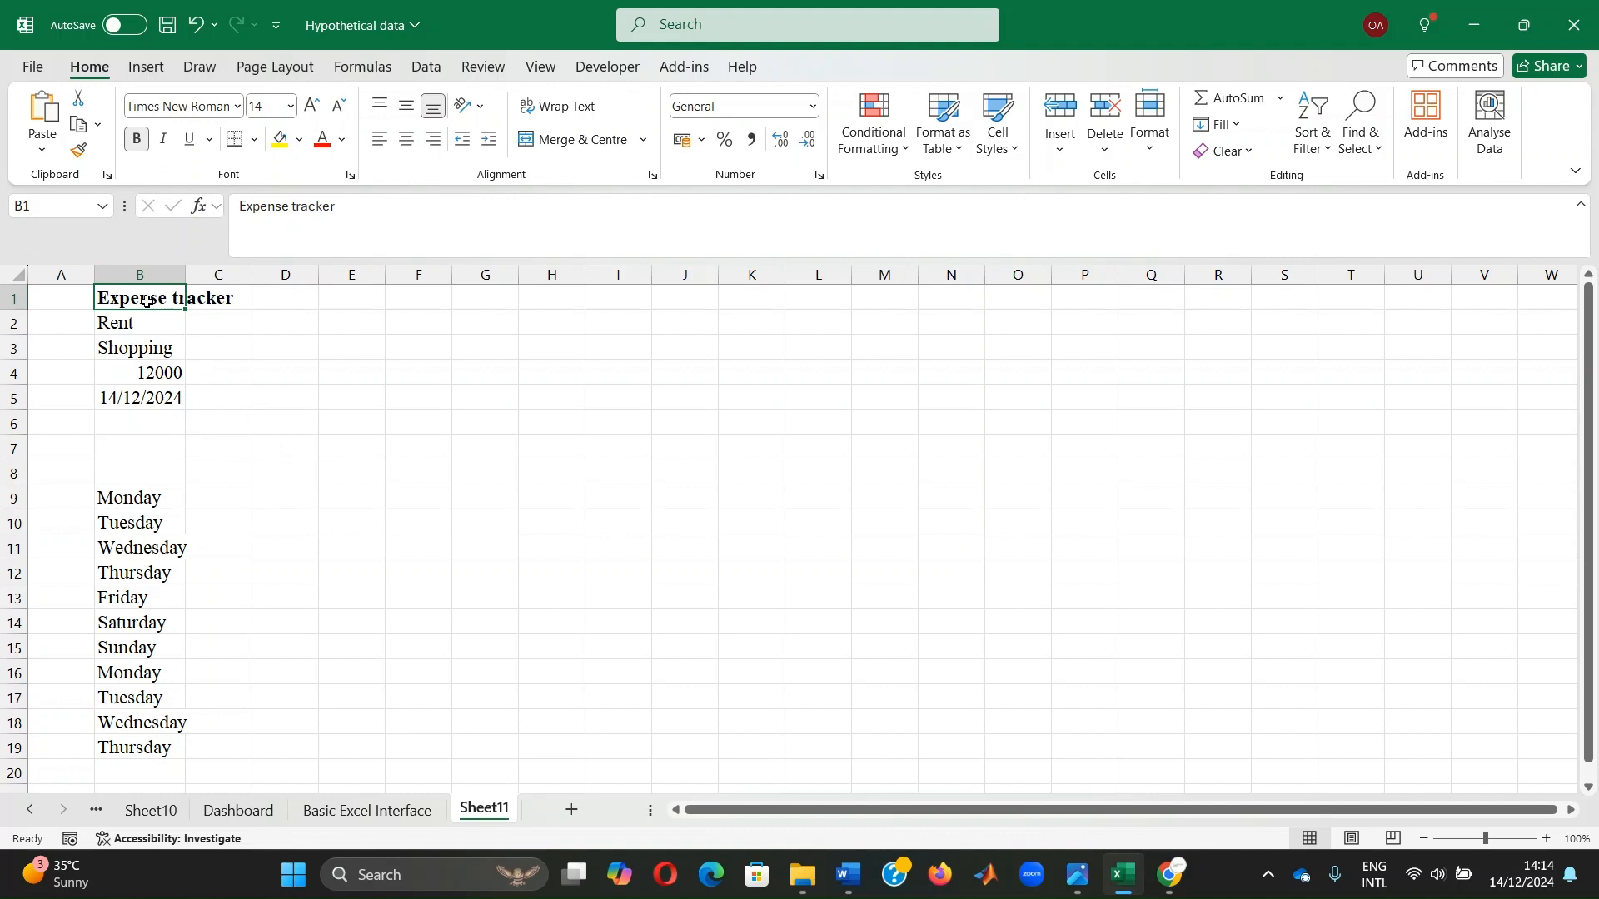
click(291, 106)
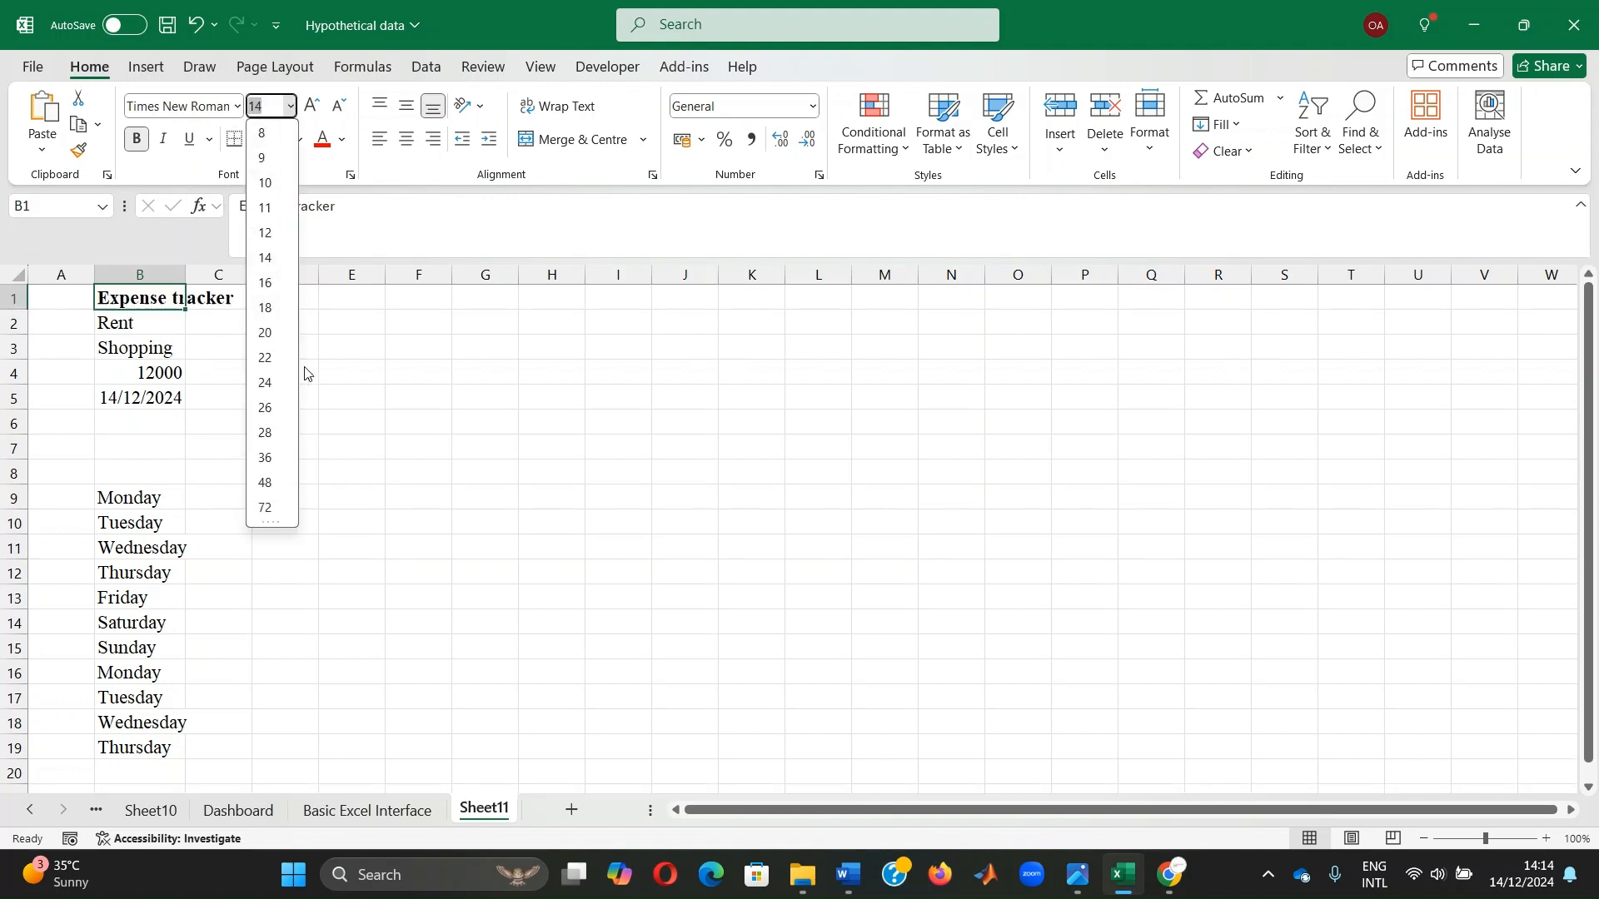
click(268, 283)
click(281, 420)
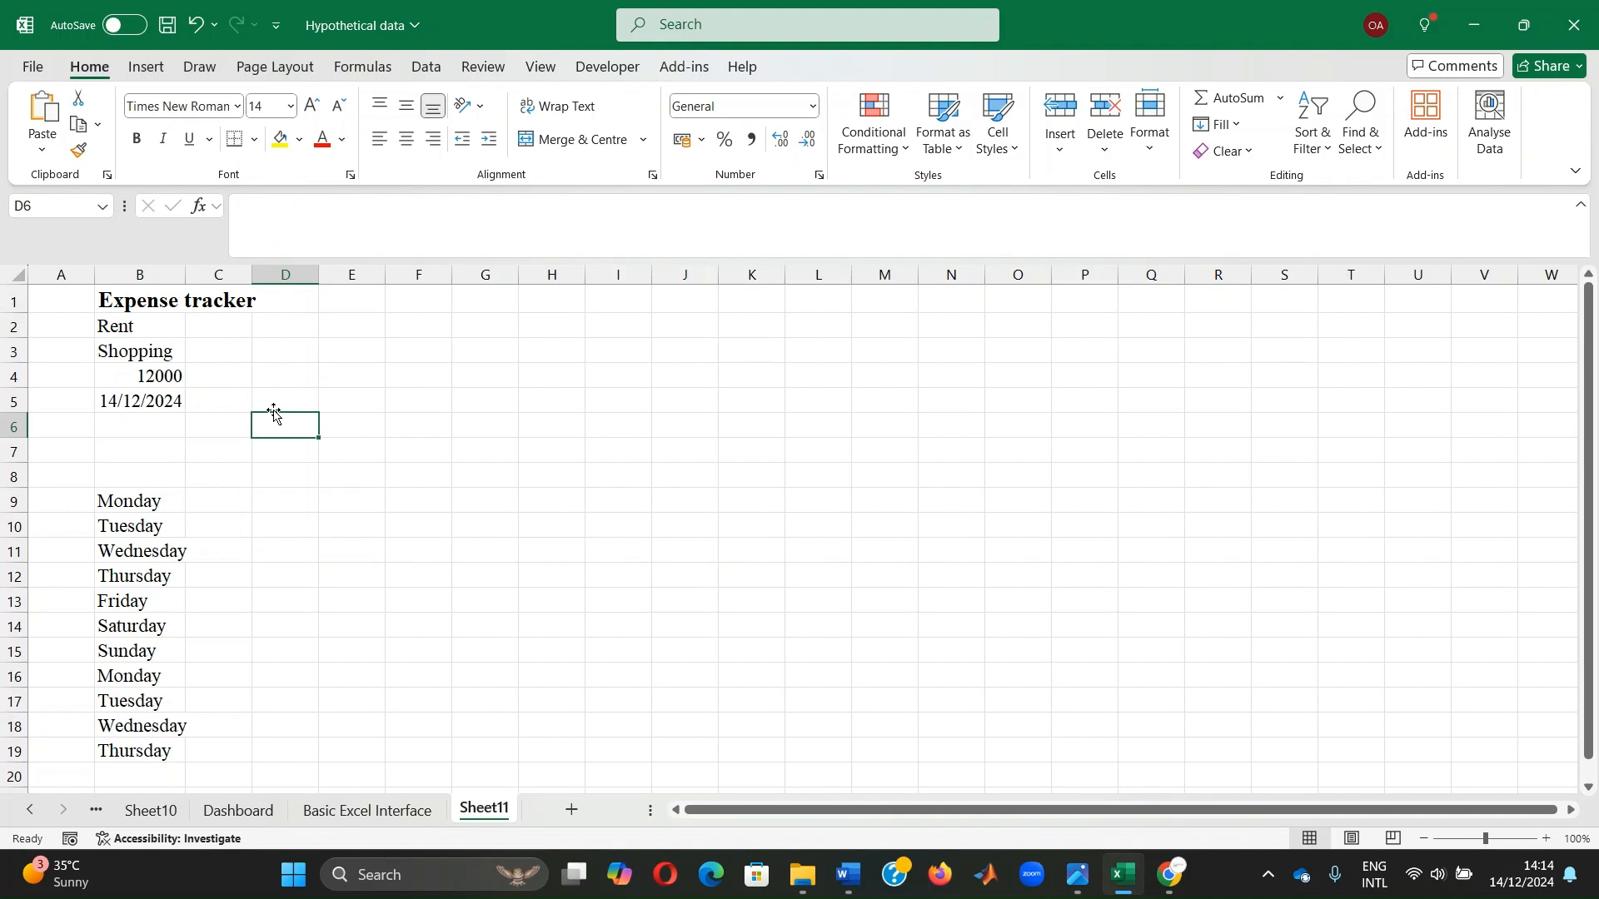
- Fill the whole of row 1 with the orange theme colour
click(11, 299)
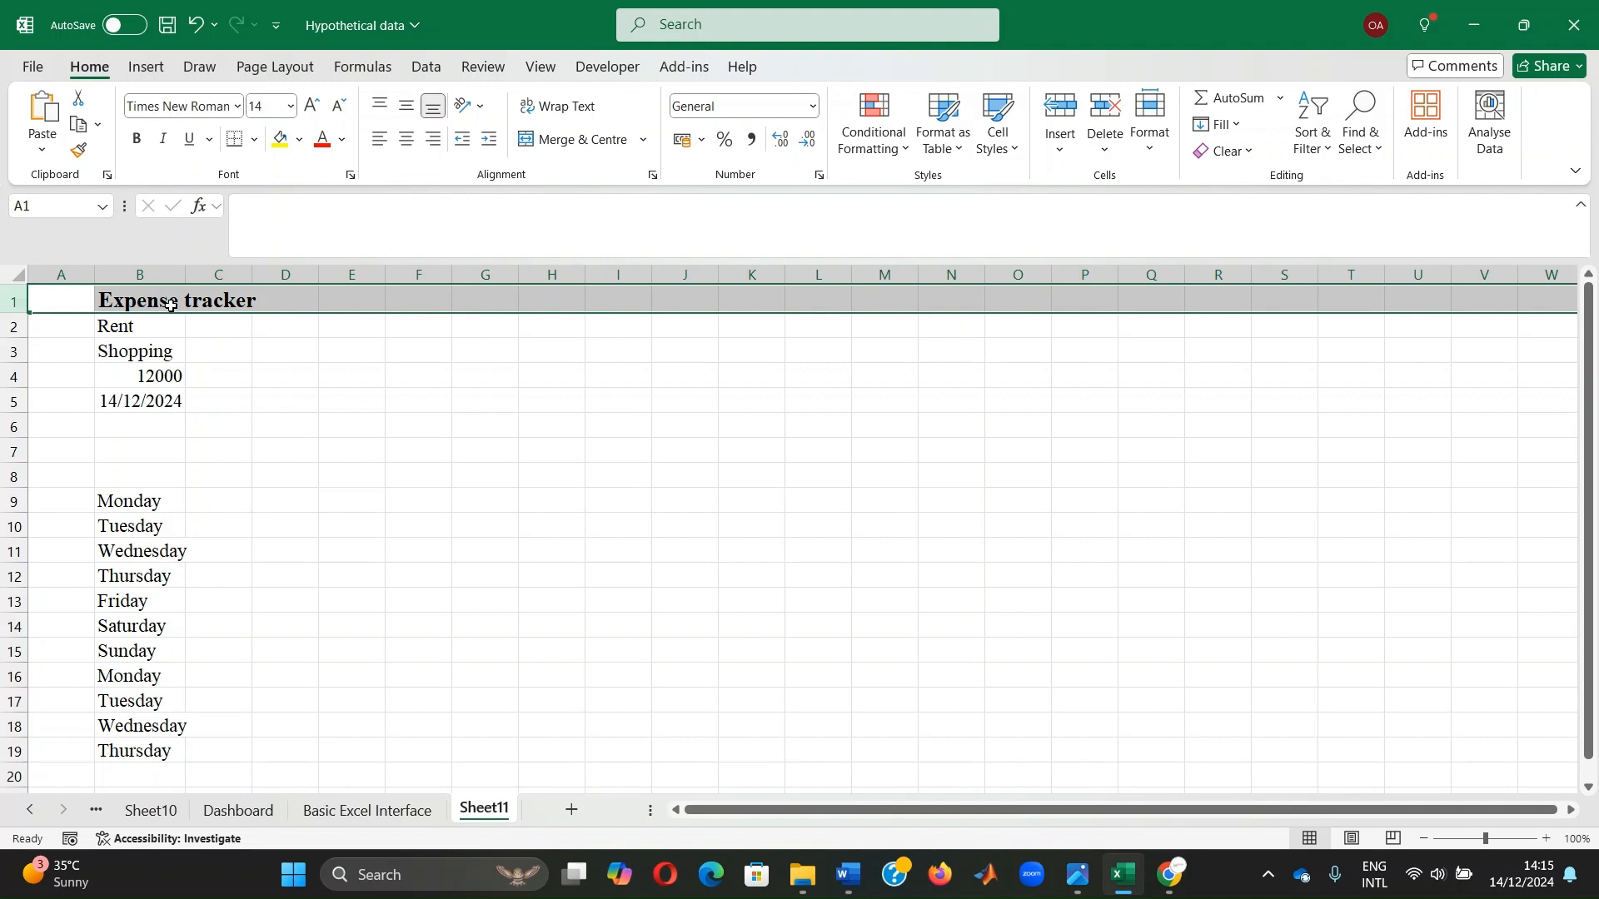
click(301, 141)
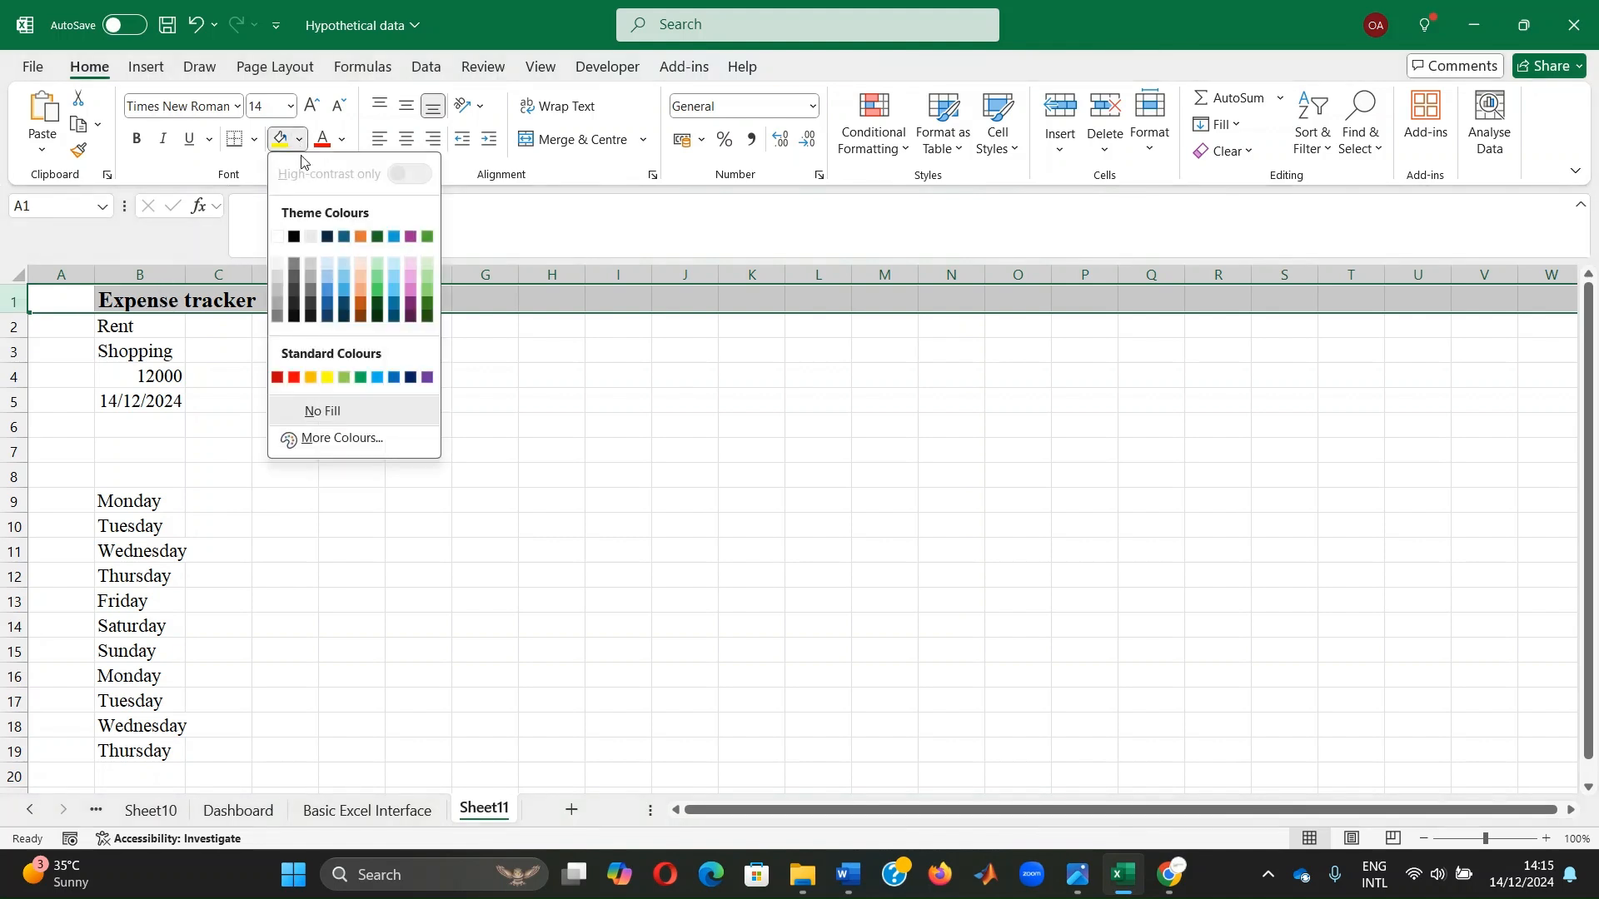
click(360, 236)
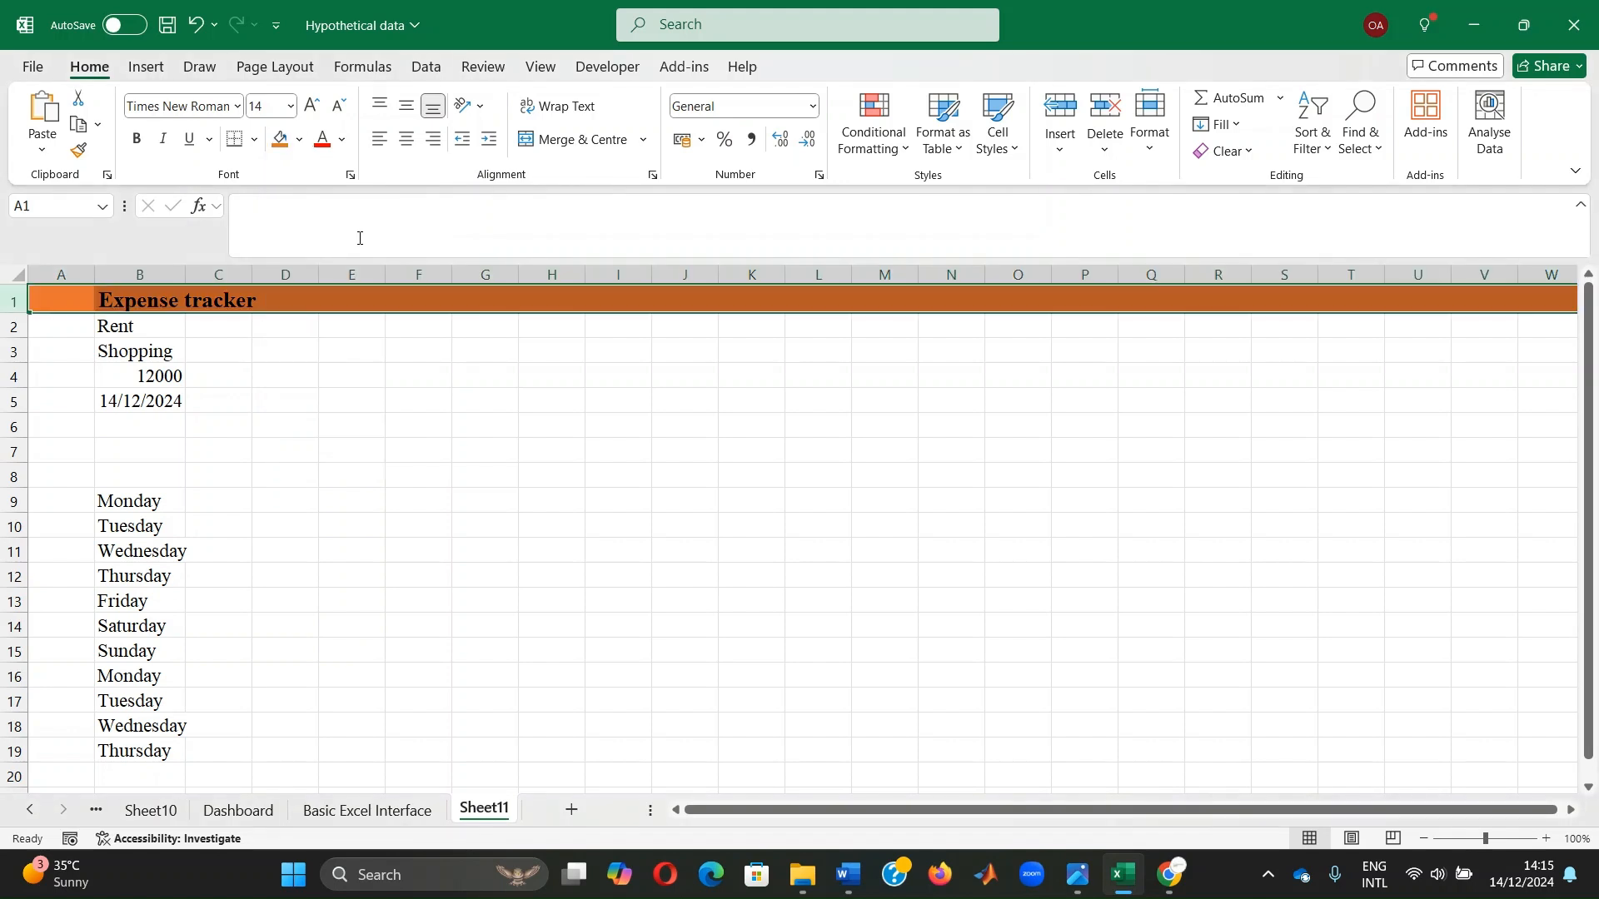
click(263, 380)
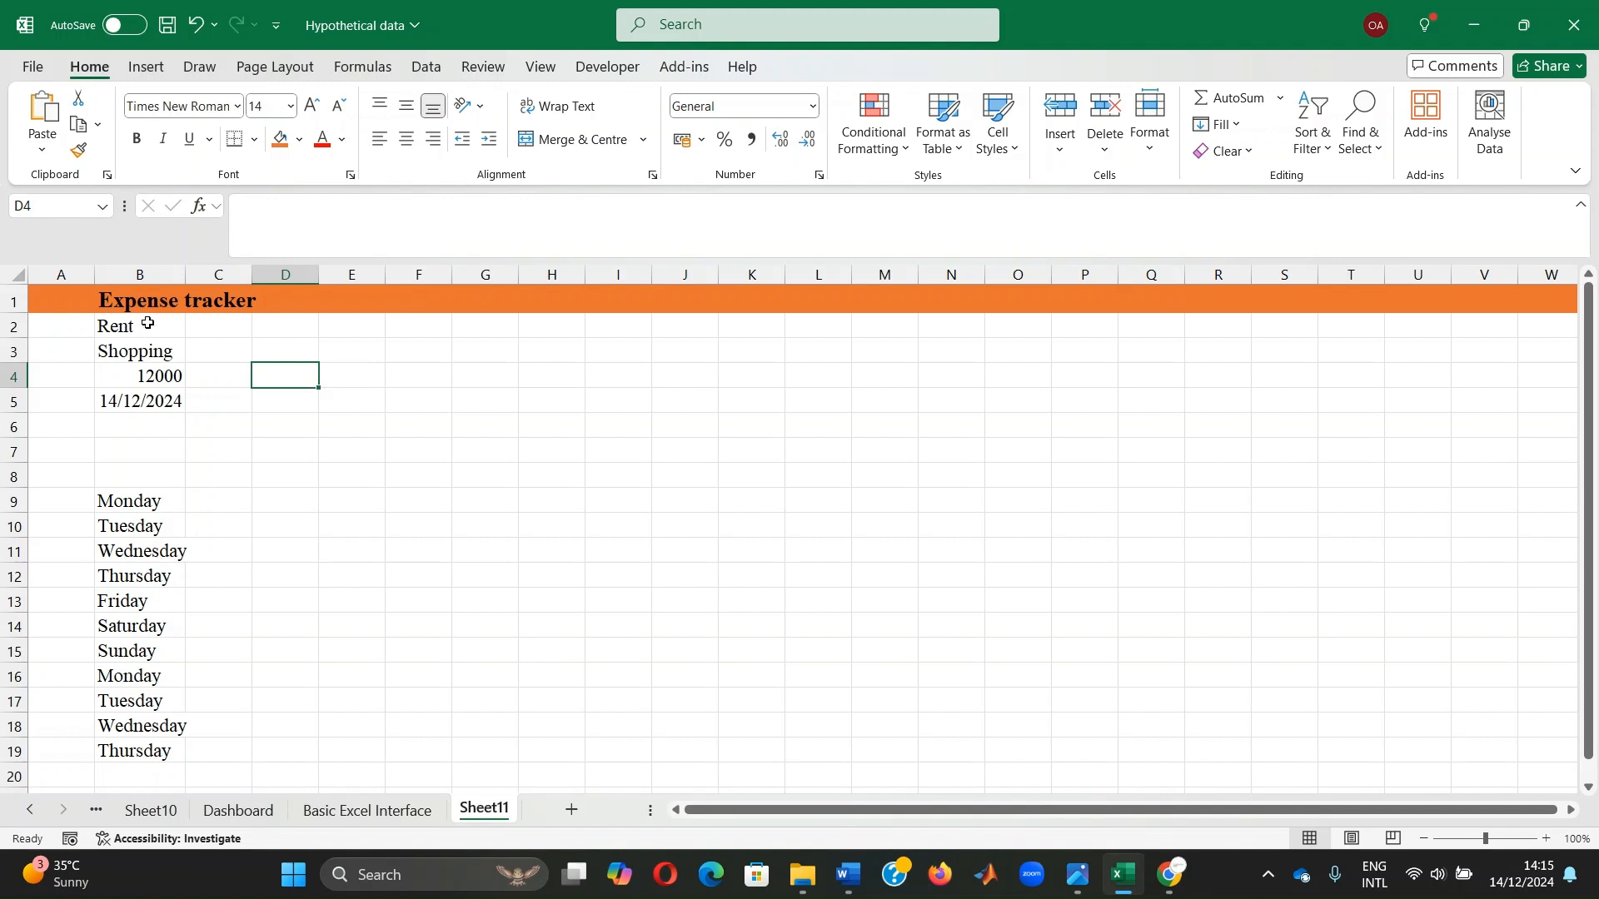
- Enter the amounts 250000 for Rent in cell C2 and 50000 for Shopping in cell C3
click(209, 324)
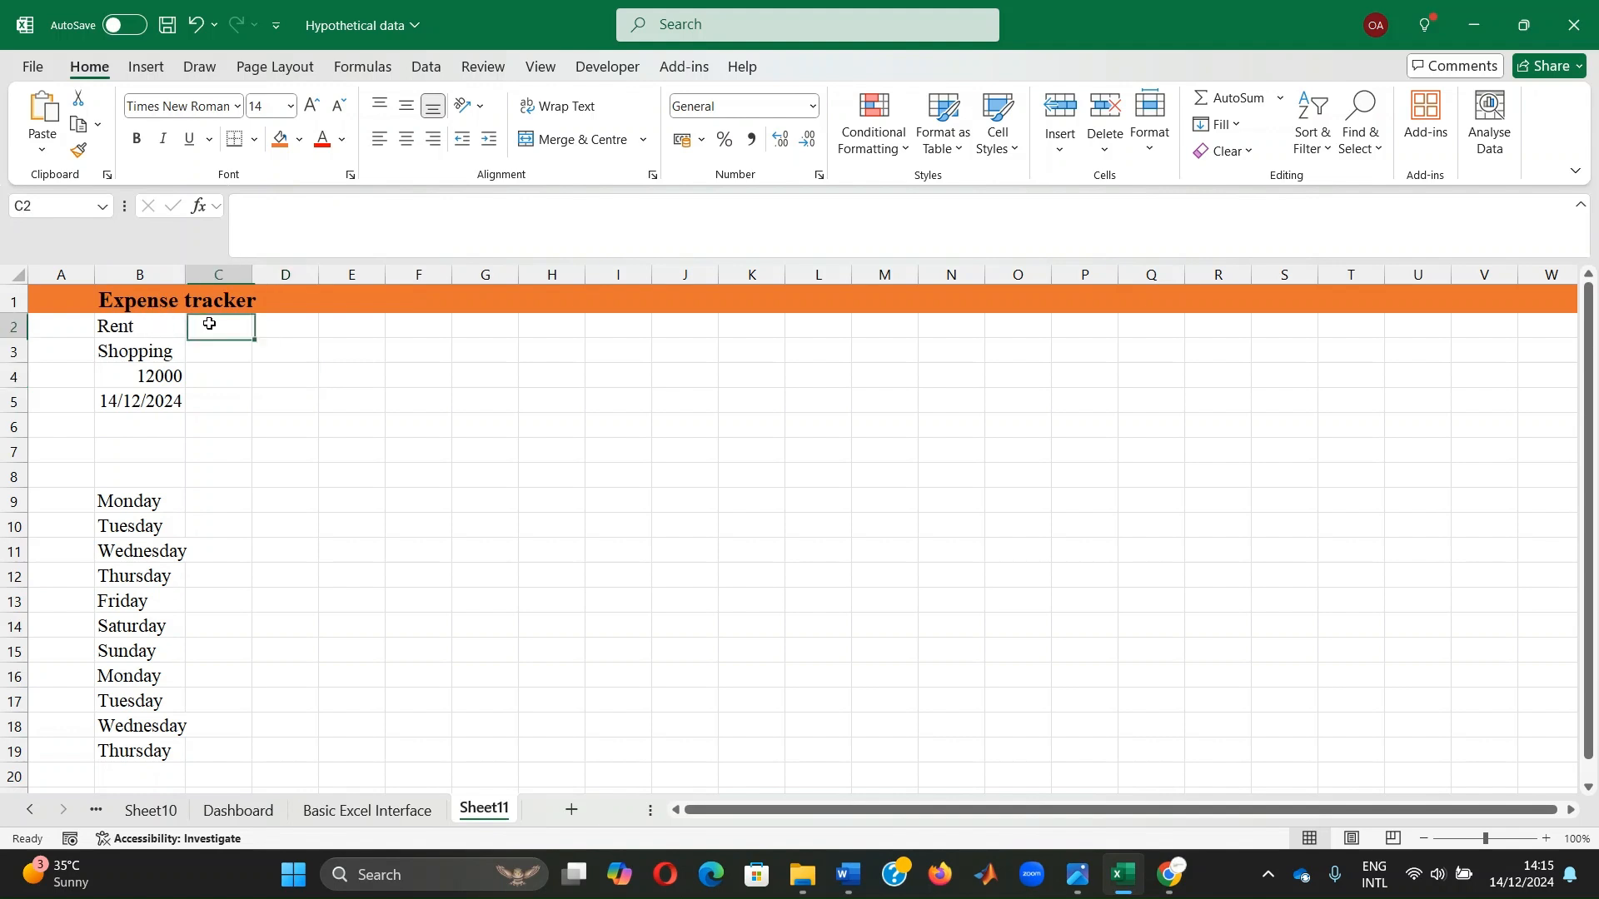
text(250000)
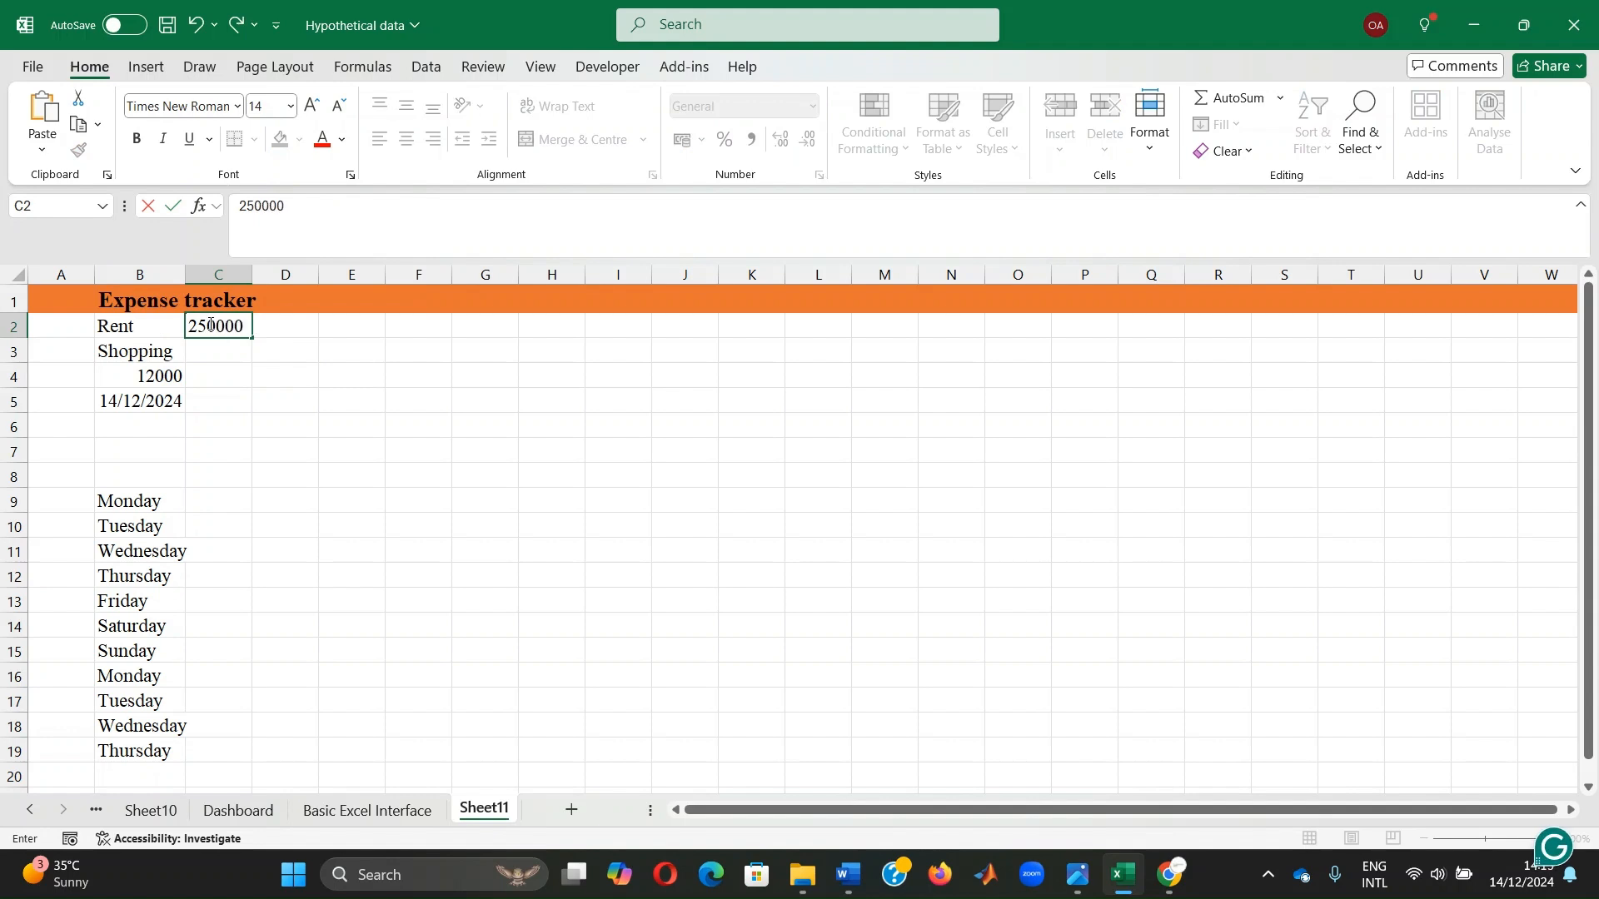
key(Return)
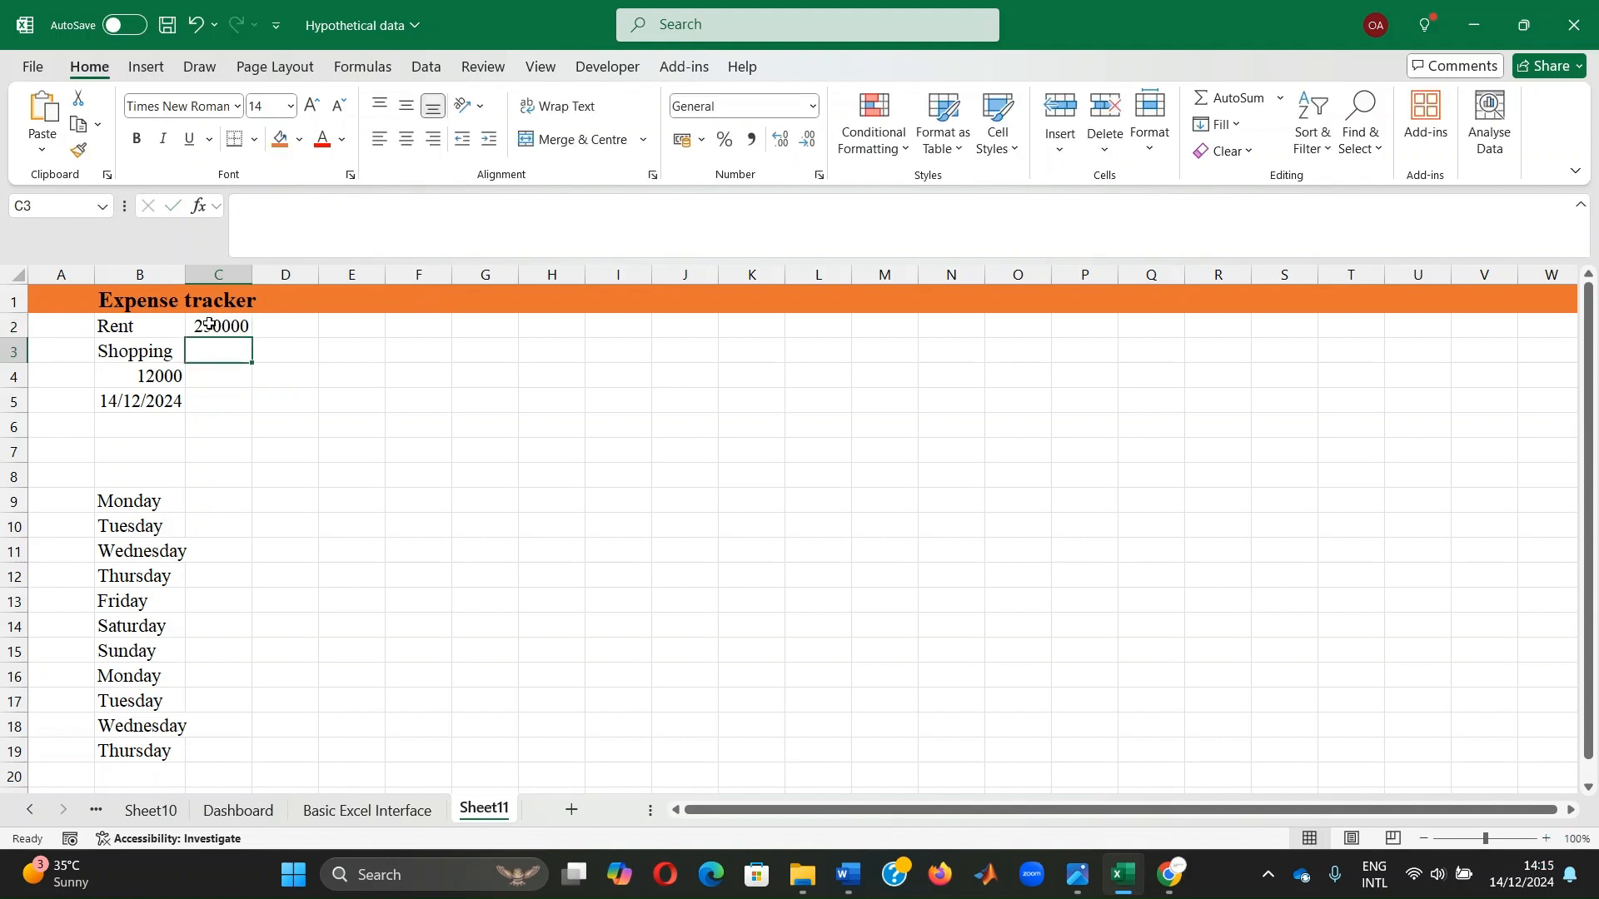
text(50000)
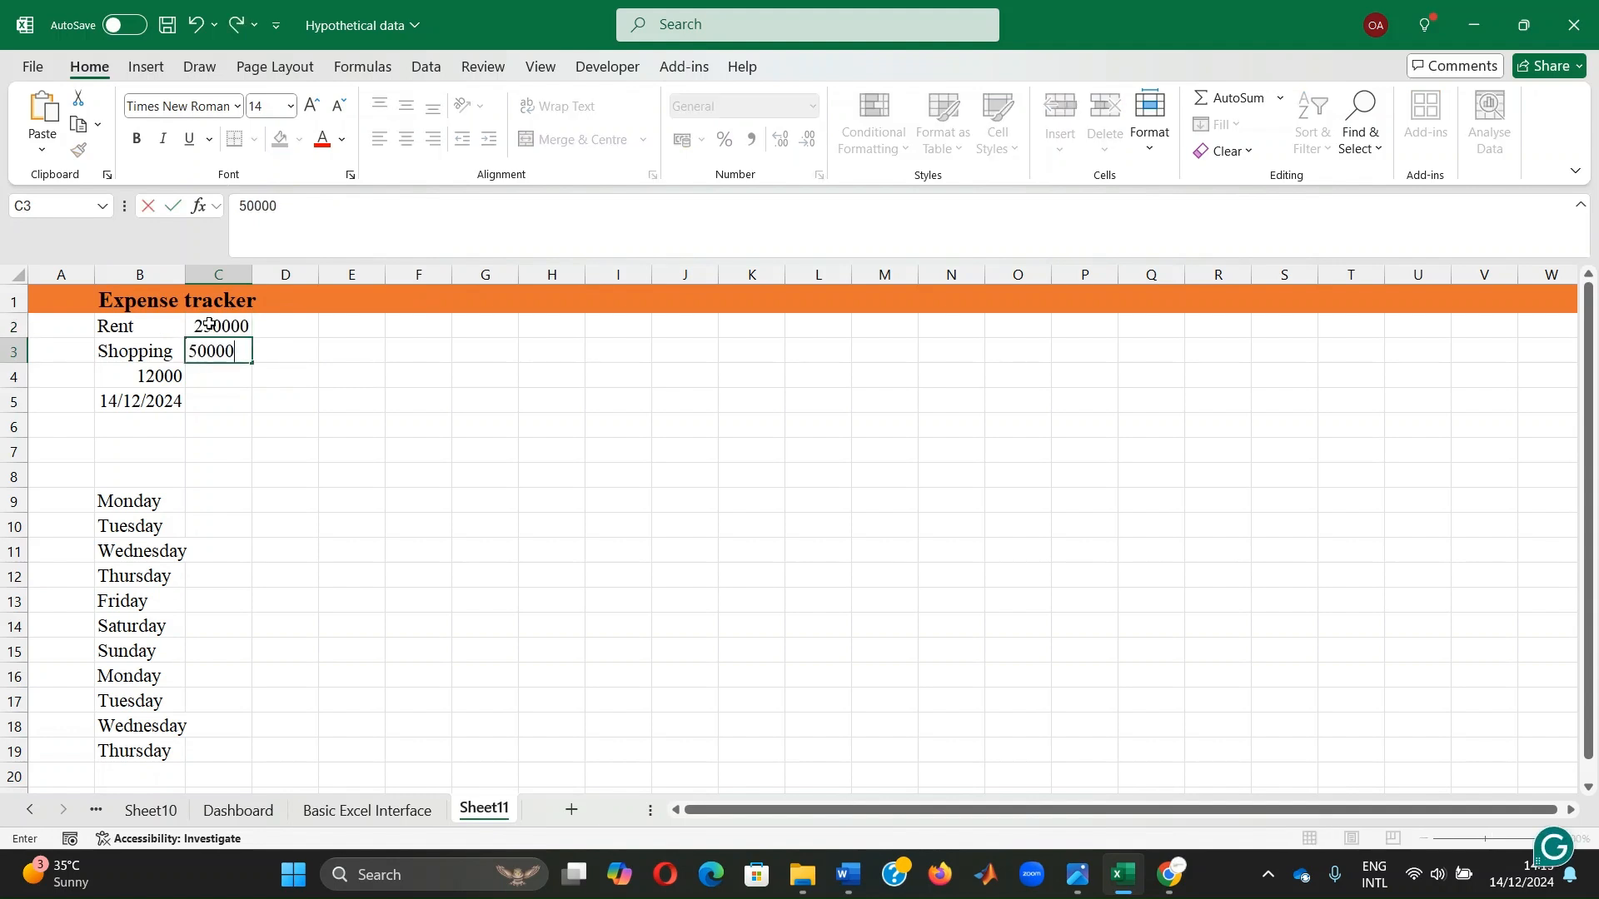
key(Return)
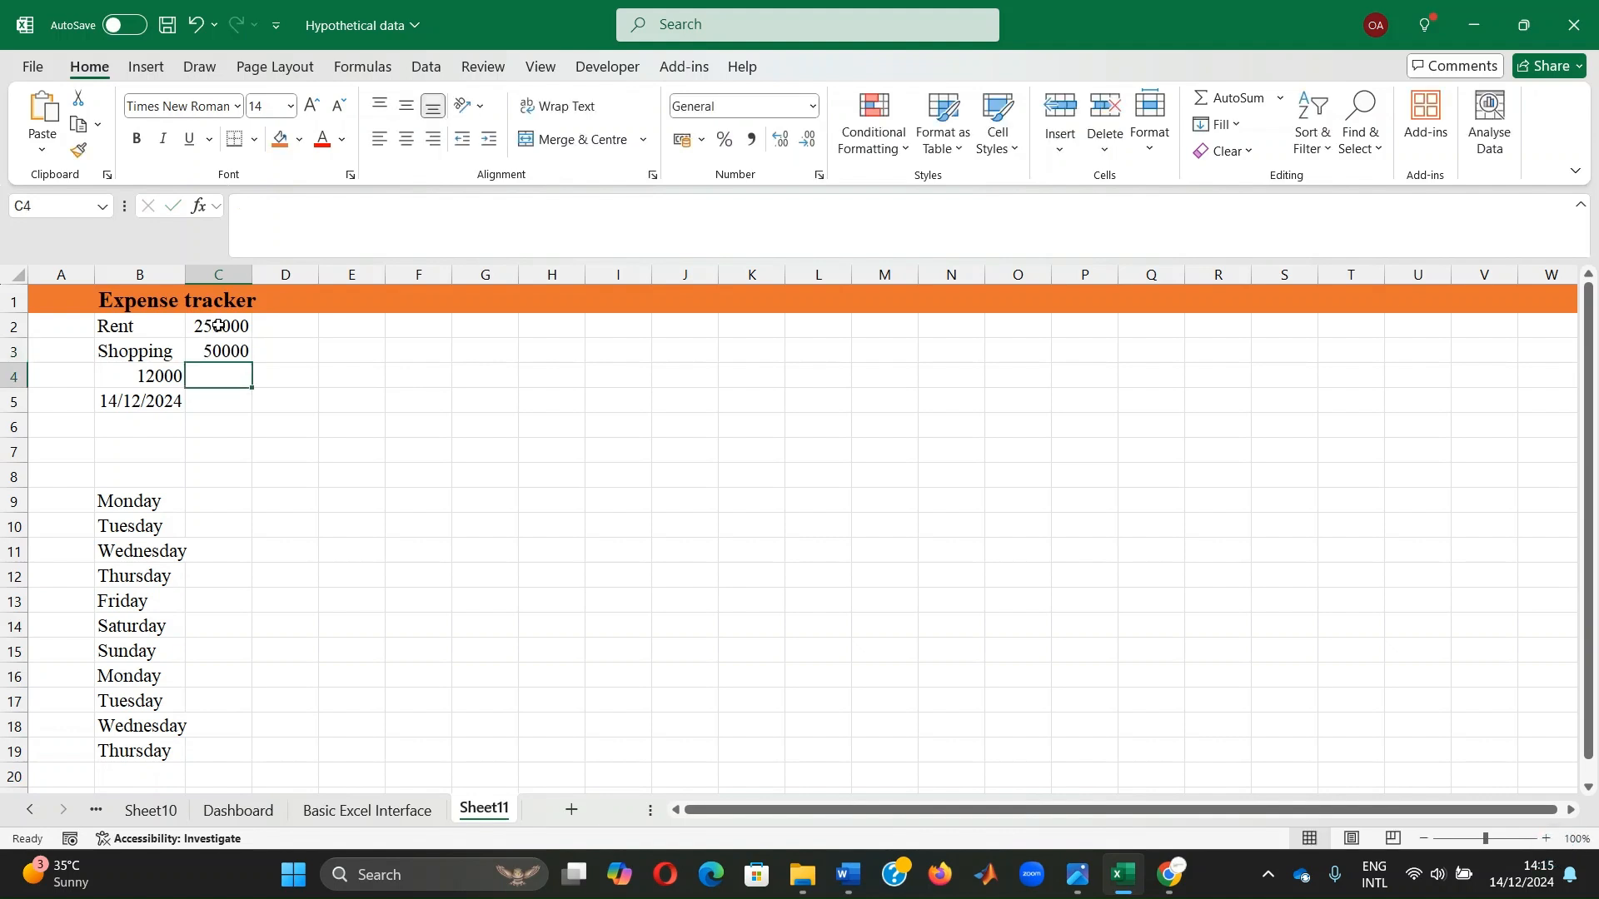
drag(218, 326, 221, 349)
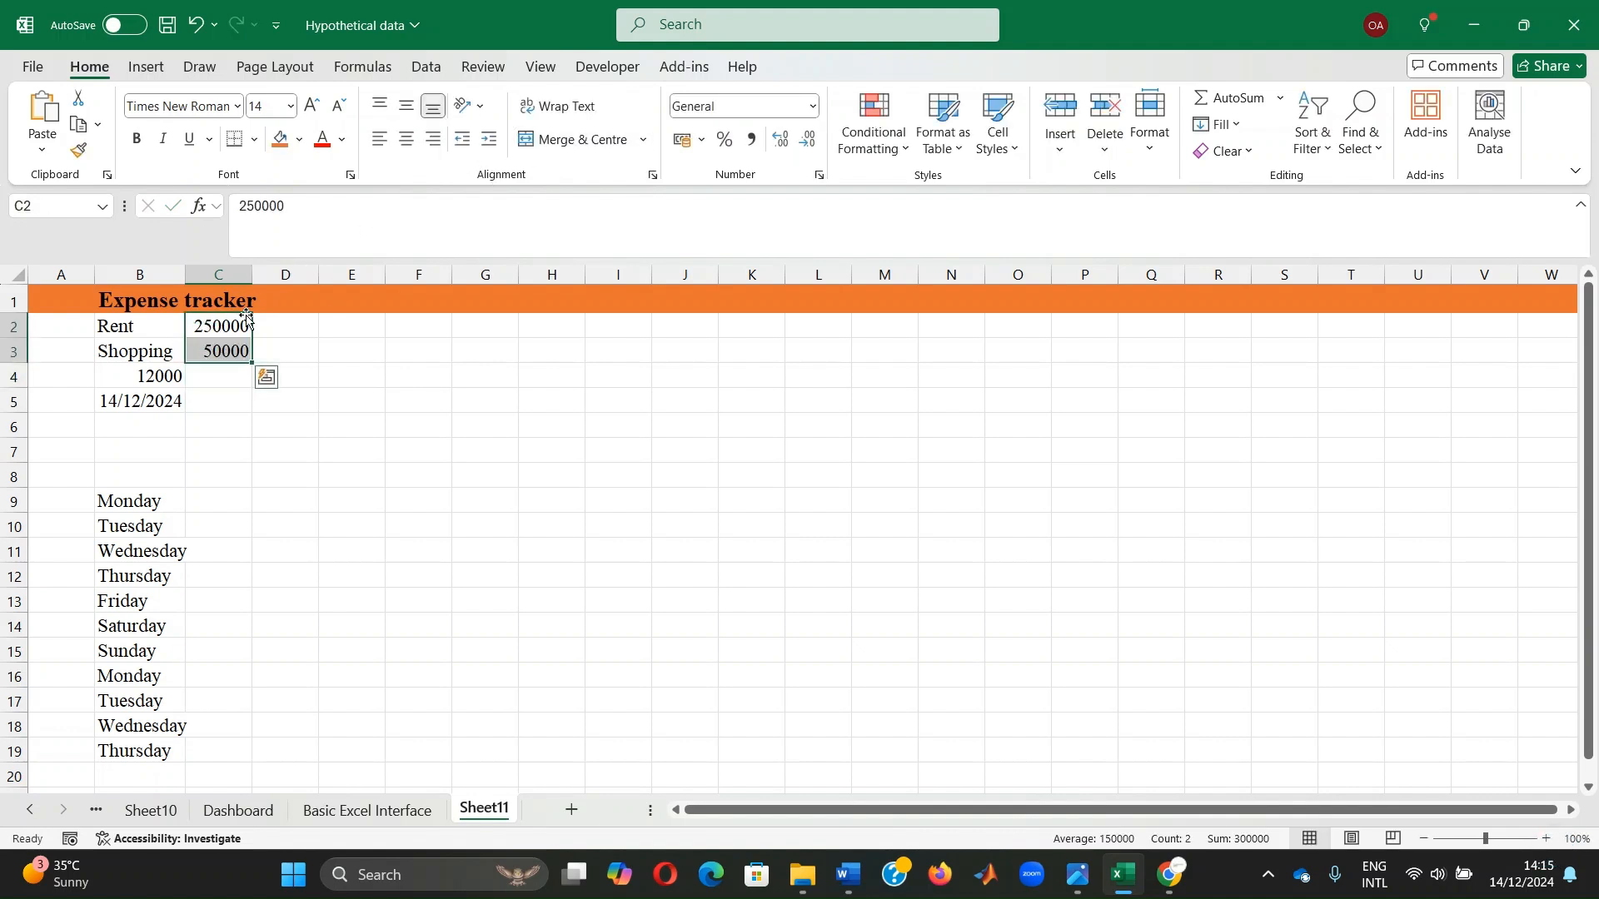
click(377, 370)
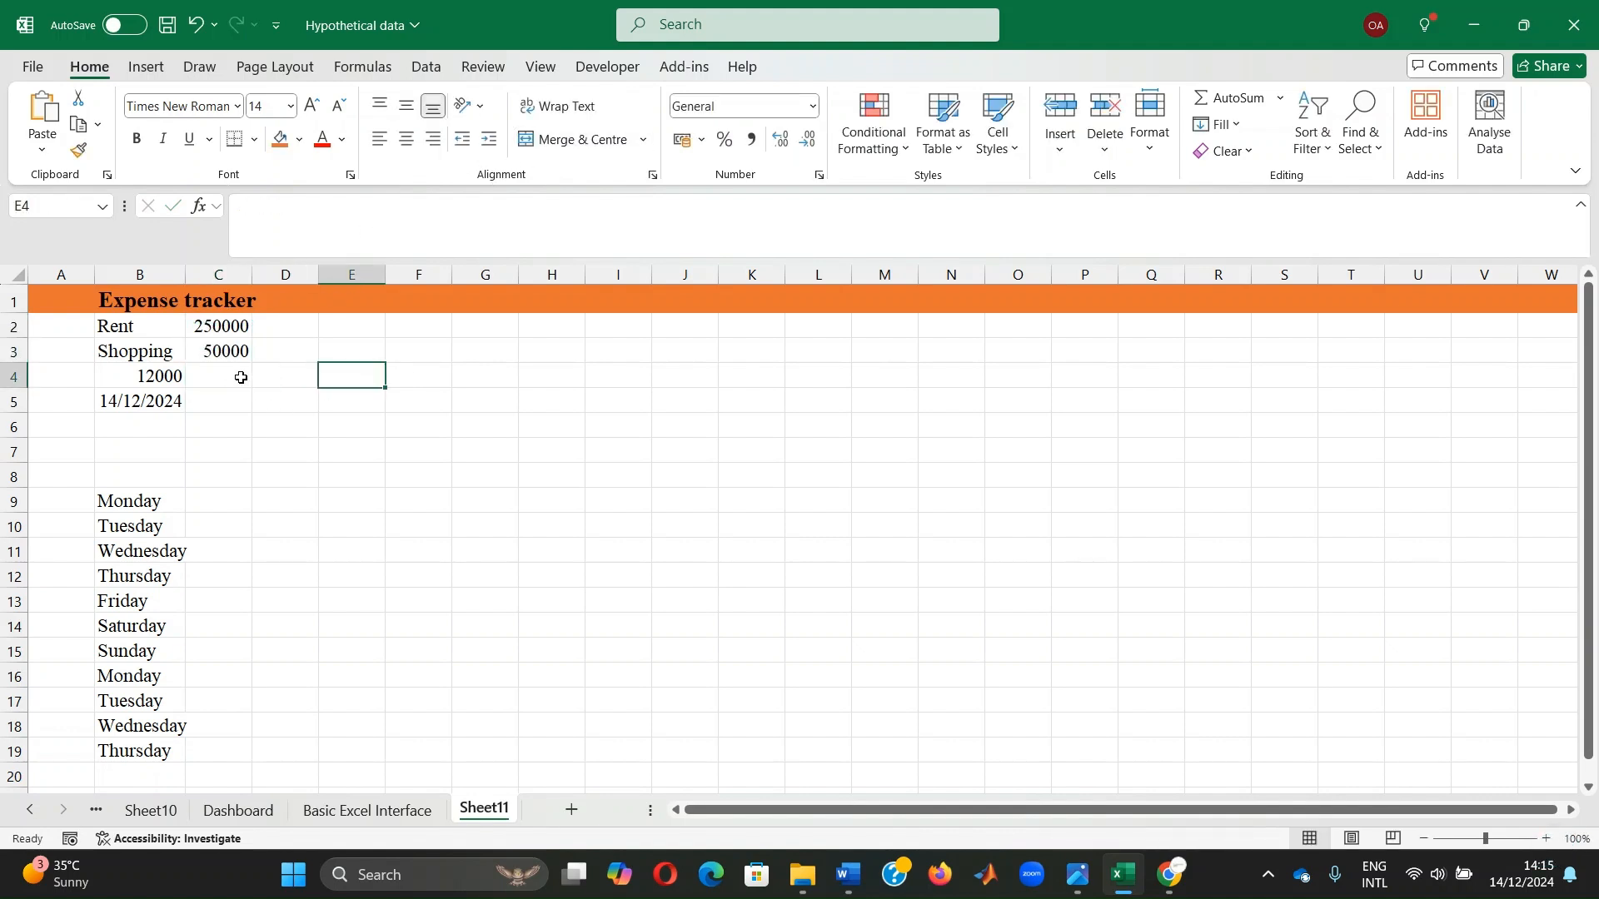
- Fill the Rent and Shopping label cells B2 to B3 with a lighter orange shade
click(148, 336)
drag(150, 336, 151, 347)
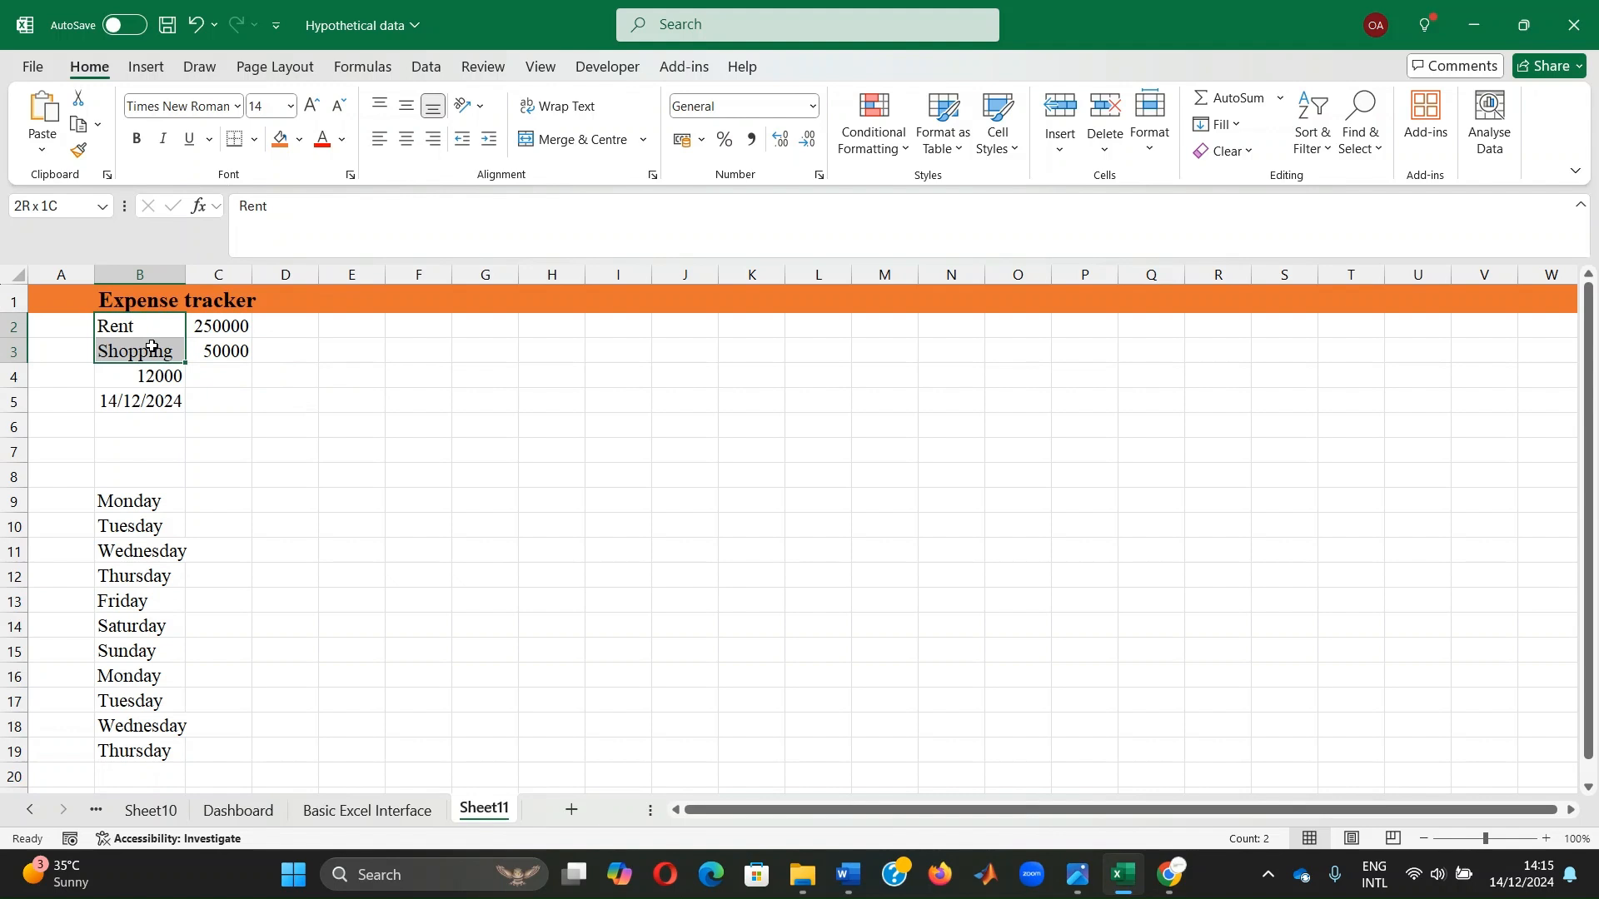
drag(151, 347, 152, 347)
click(298, 141)
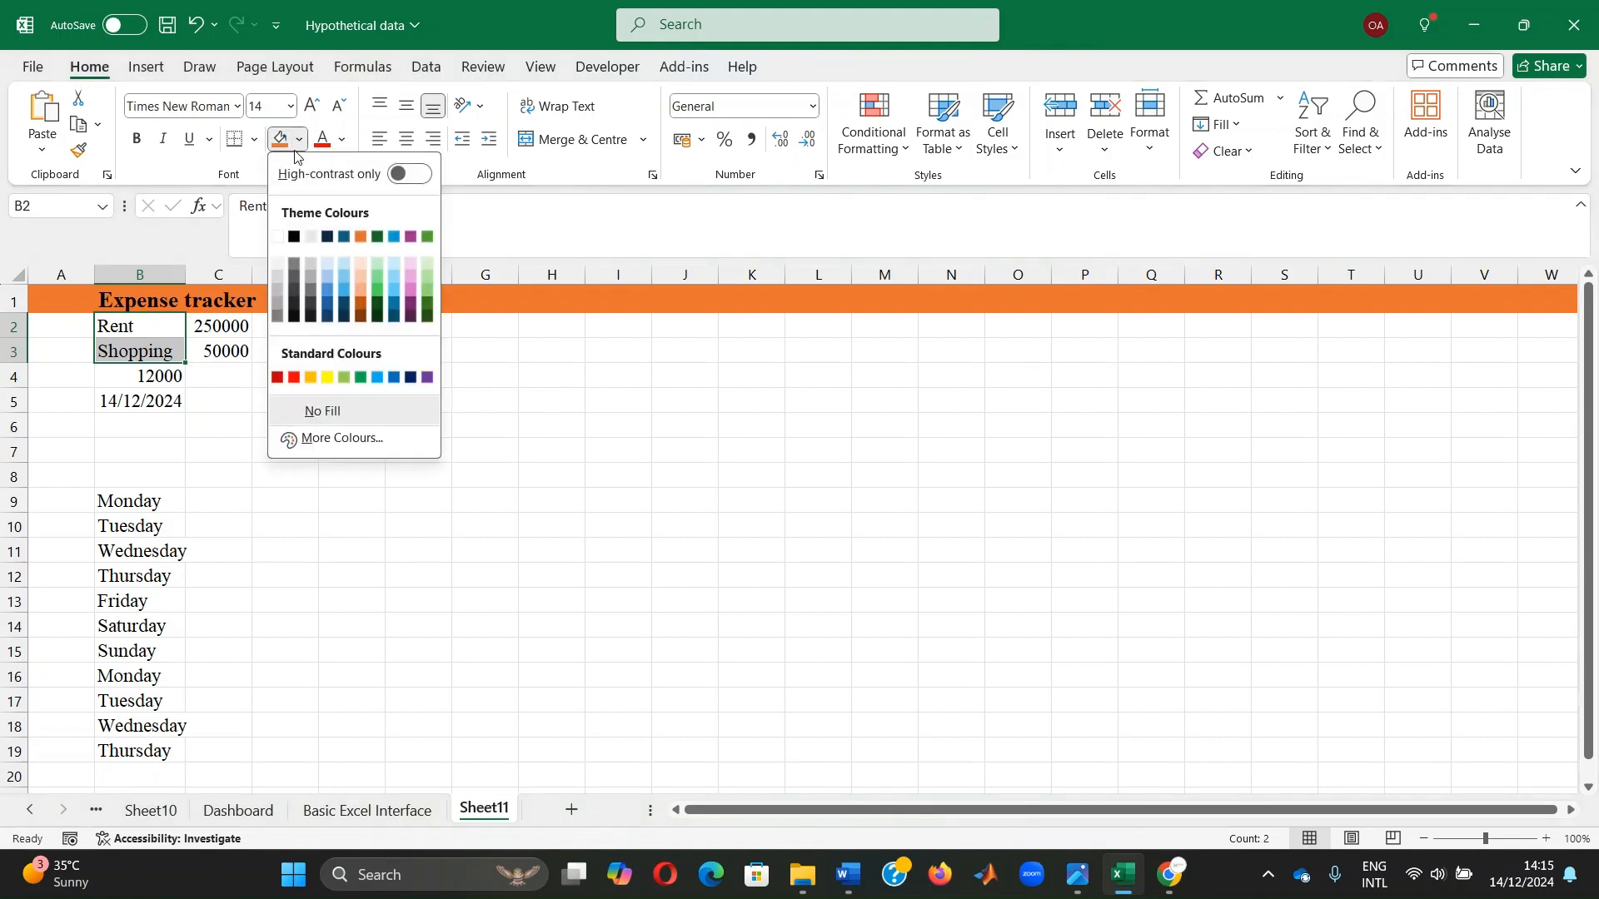
click(358, 286)
click(381, 404)
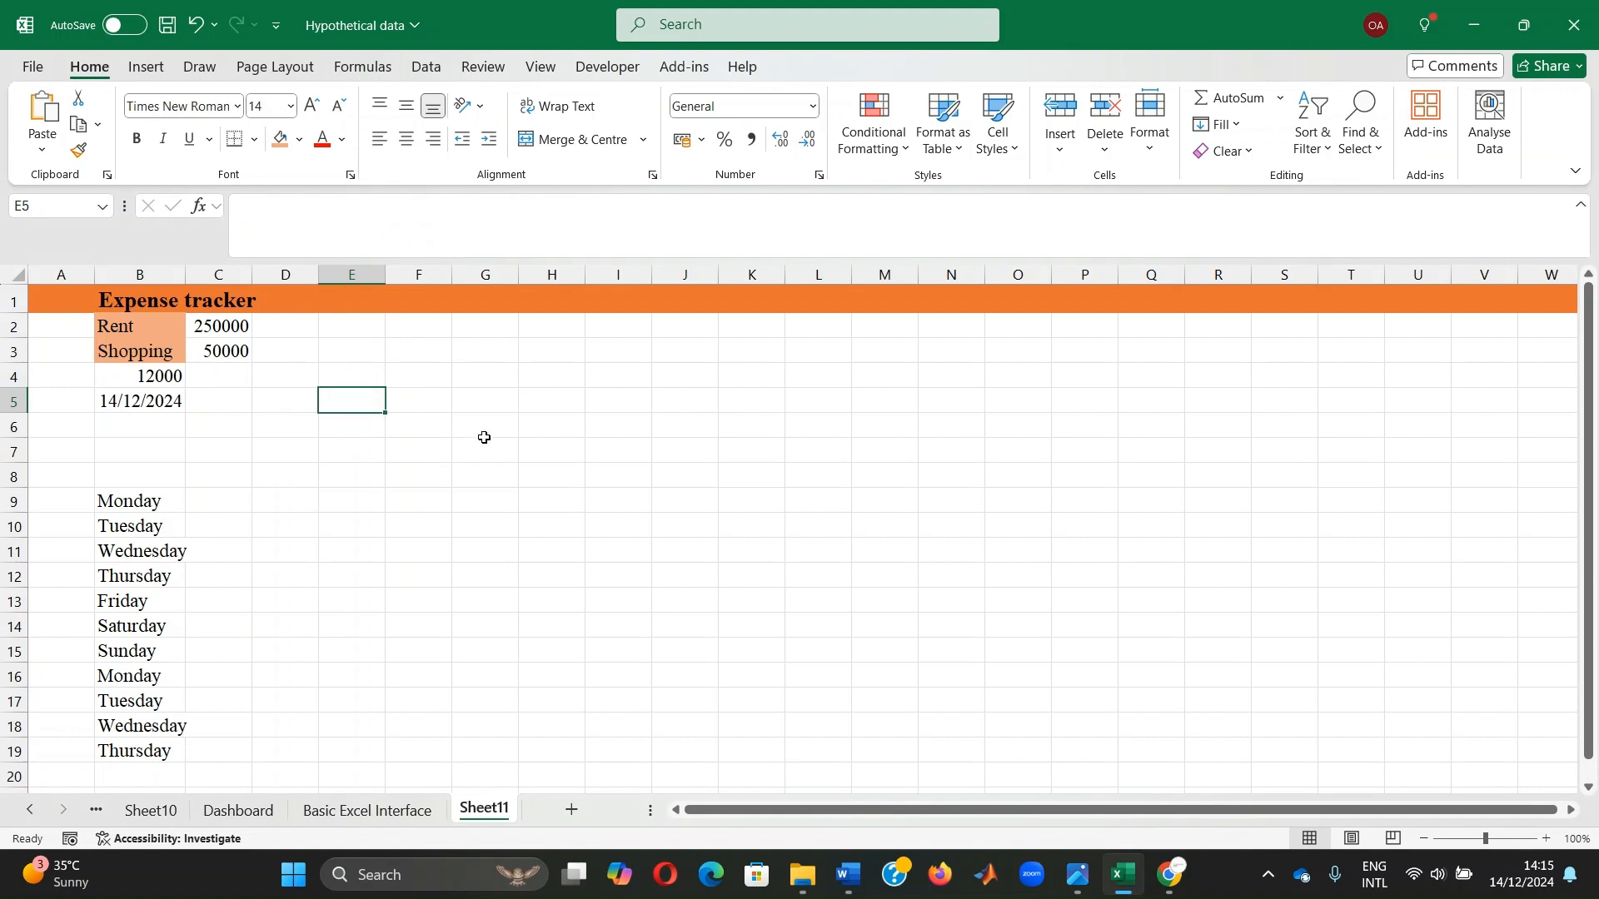
- Apply All Borders to the expense table in cells B1 to C3
click(237, 353)
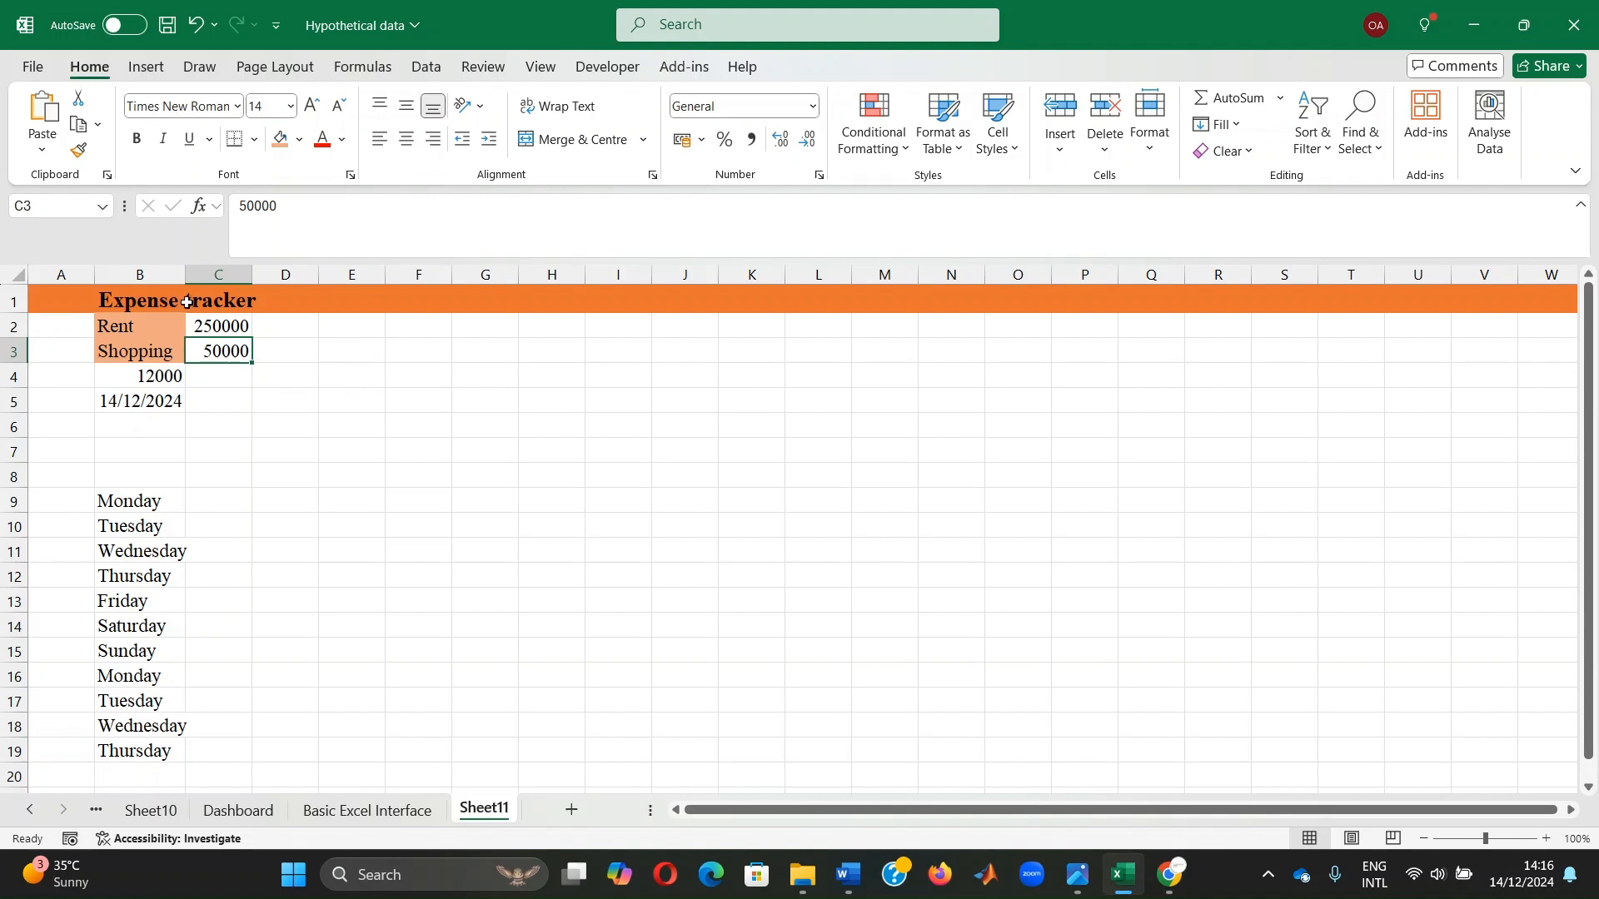
click(130, 296)
drag(127, 293, 222, 349)
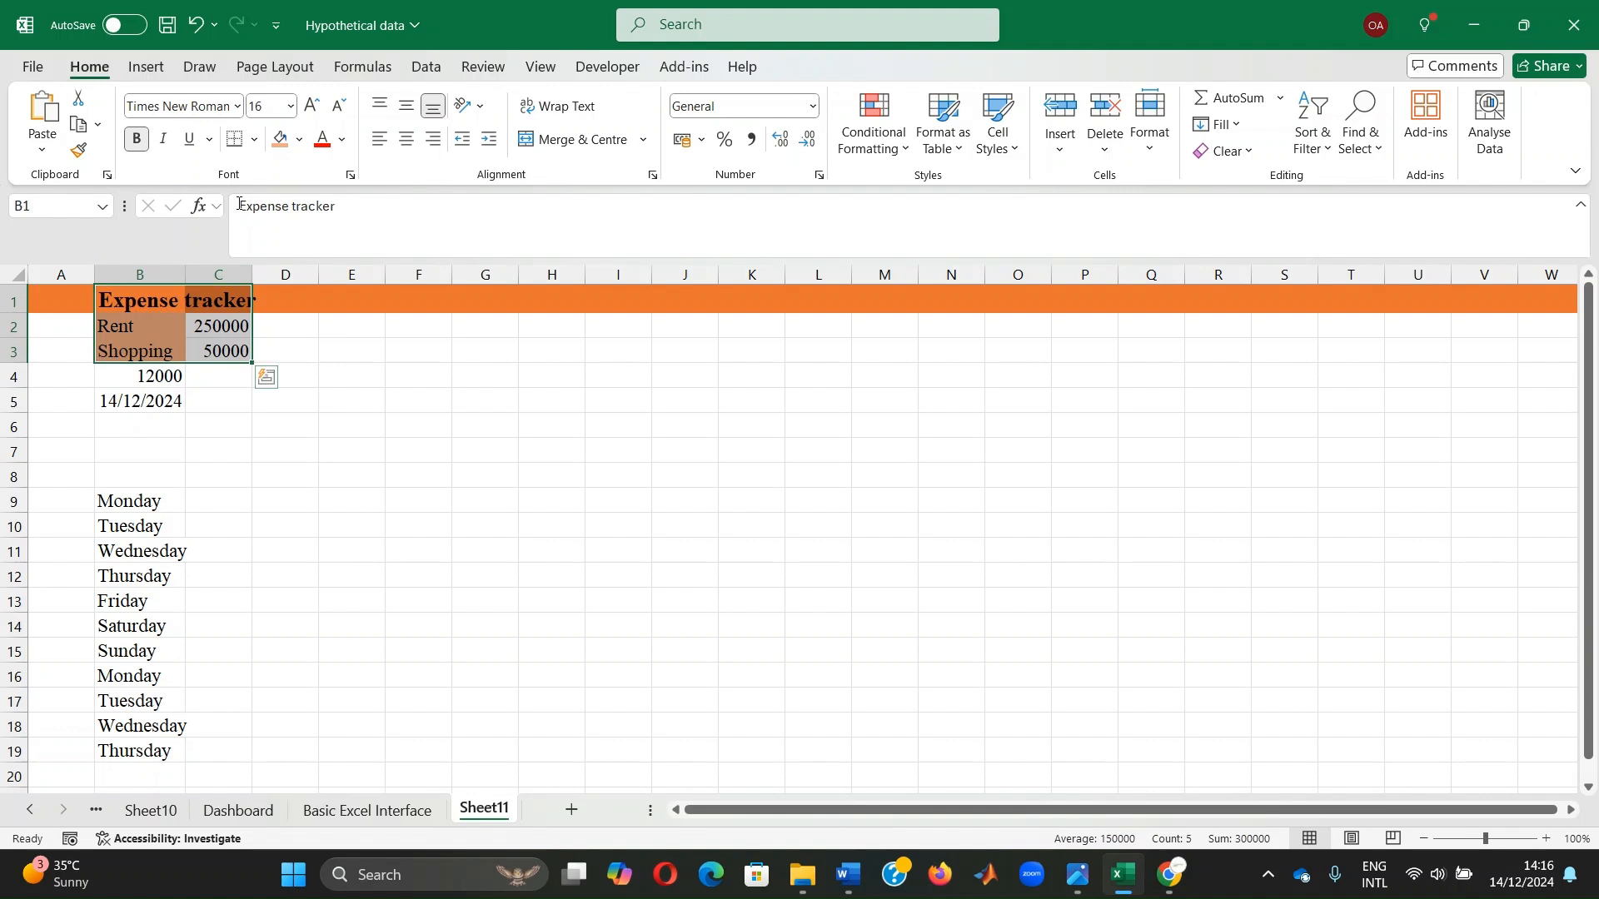
click(256, 141)
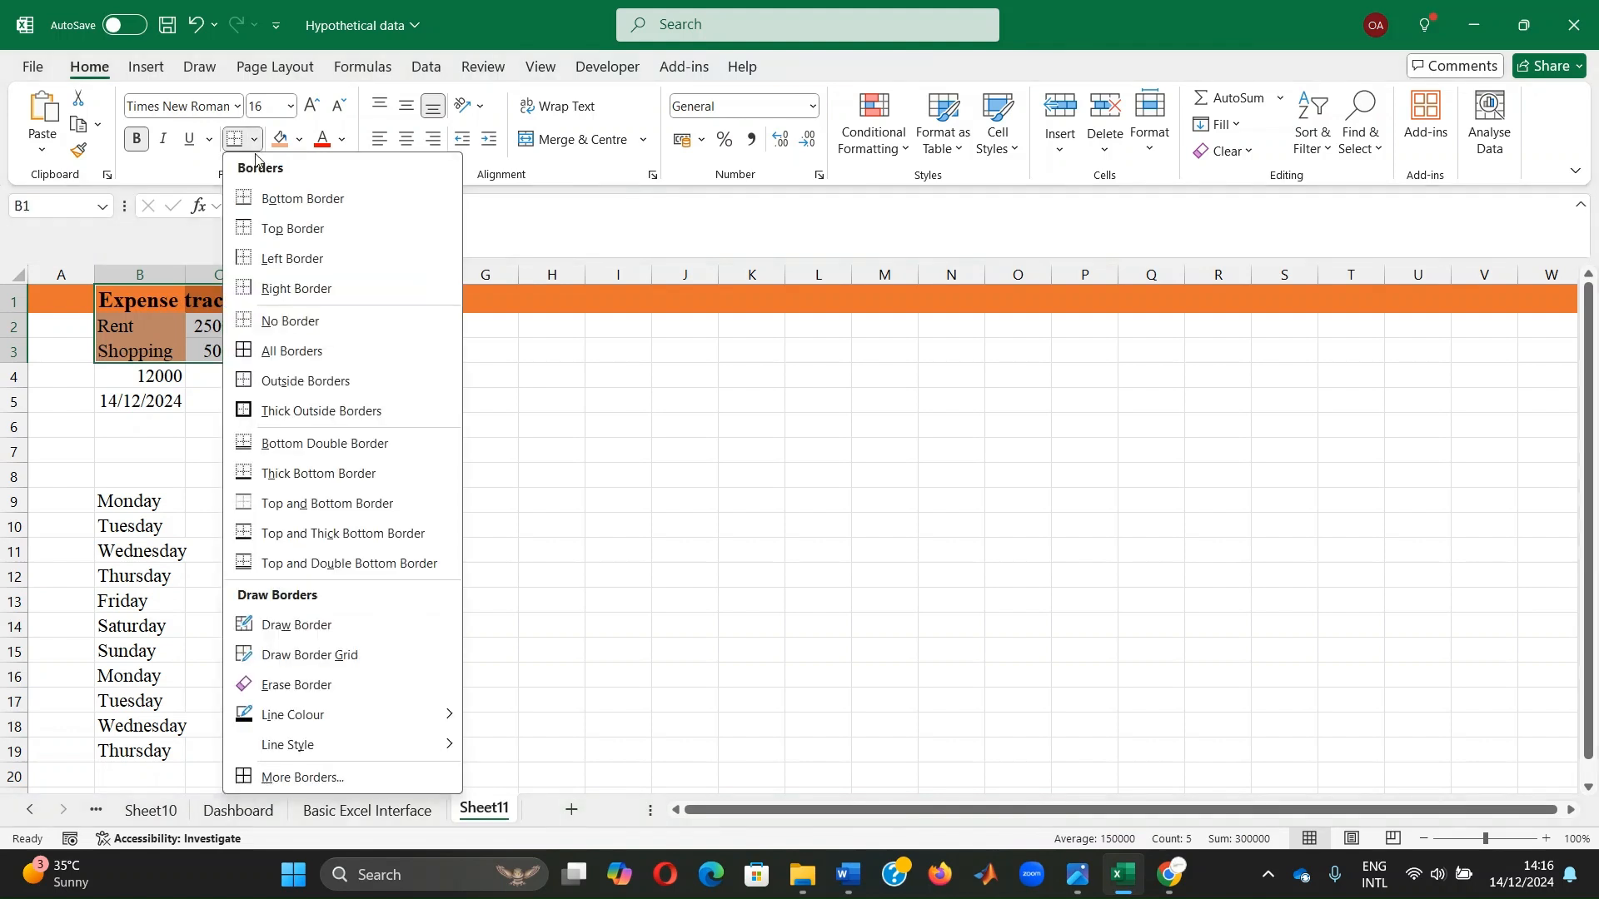
click(295, 353)
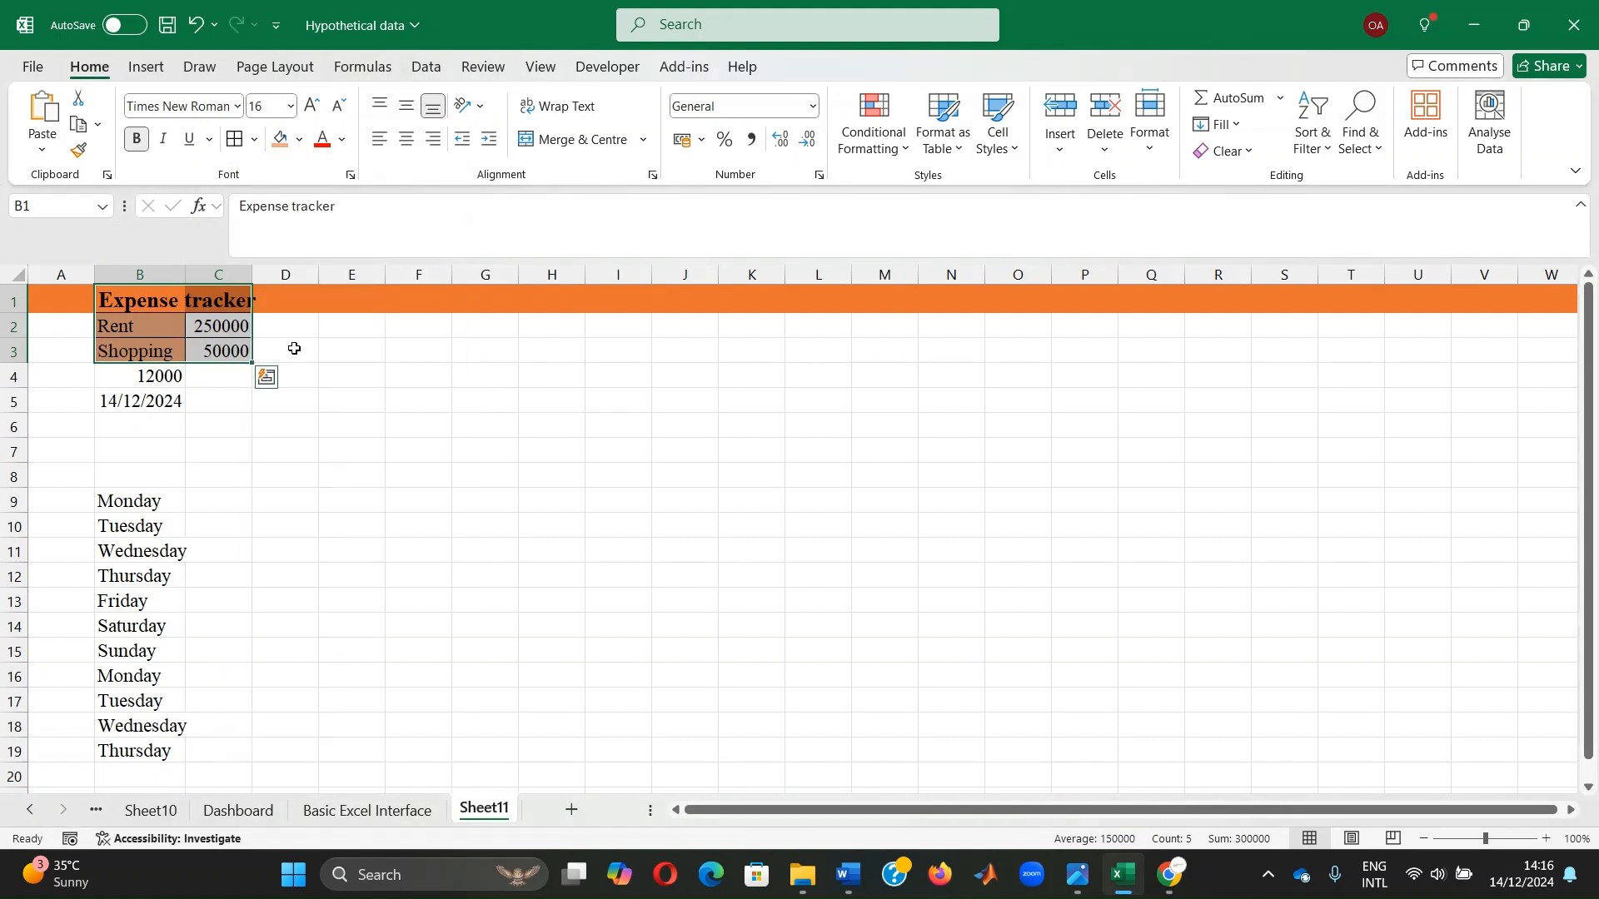
click(283, 418)
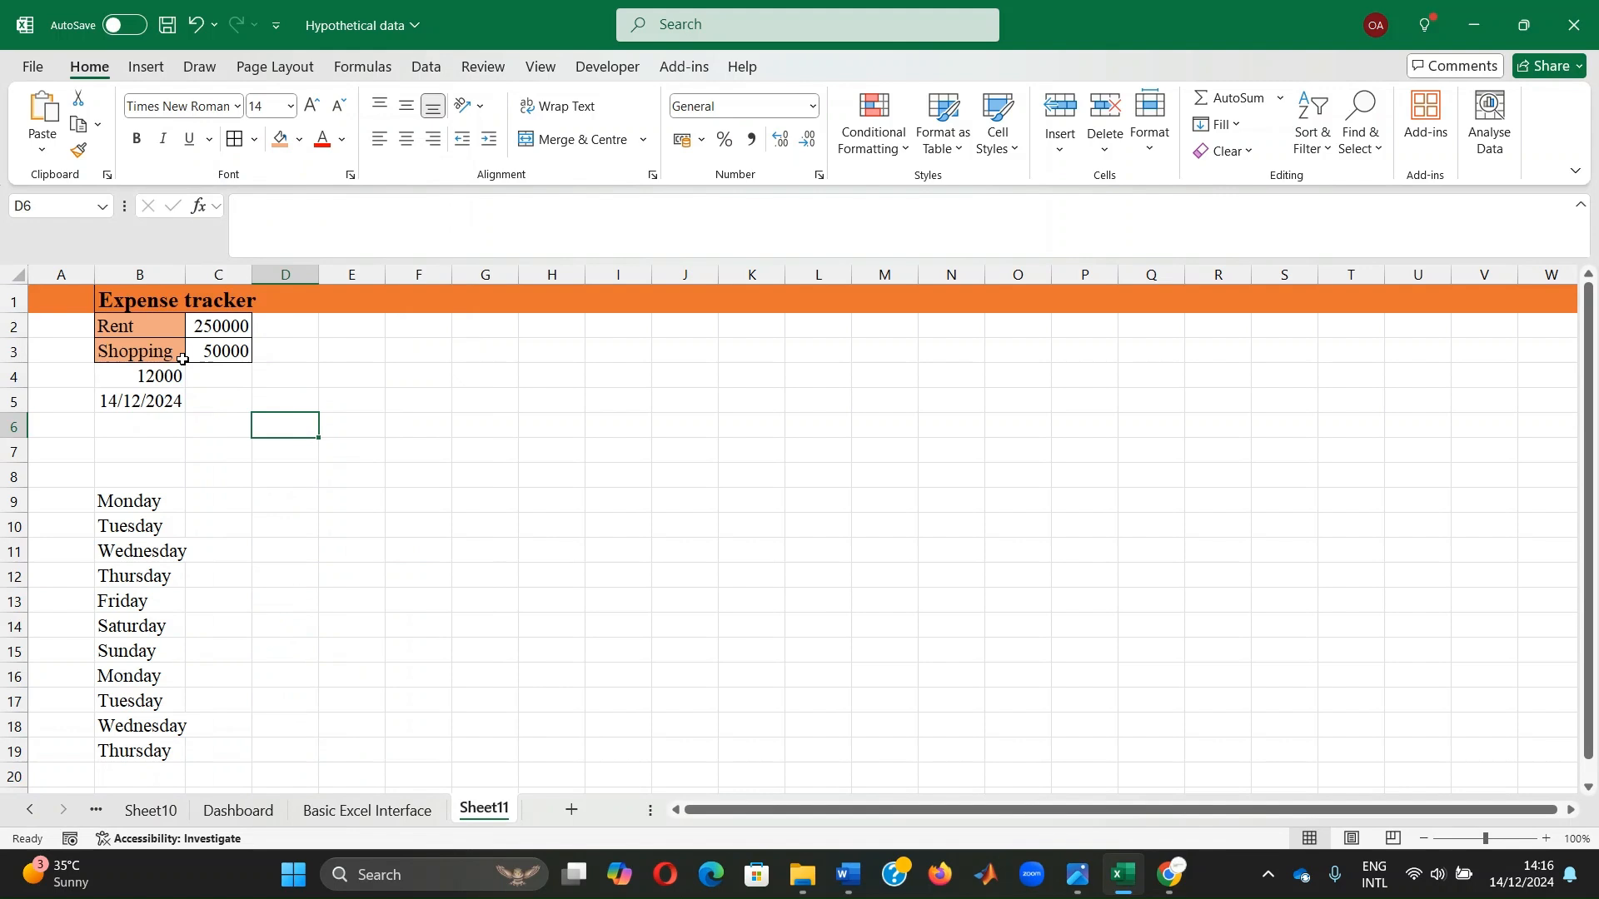
- Add Thick Outside Borders around the expense table in cells B1 to C3
drag(133, 301, 196, 352)
click(254, 139)
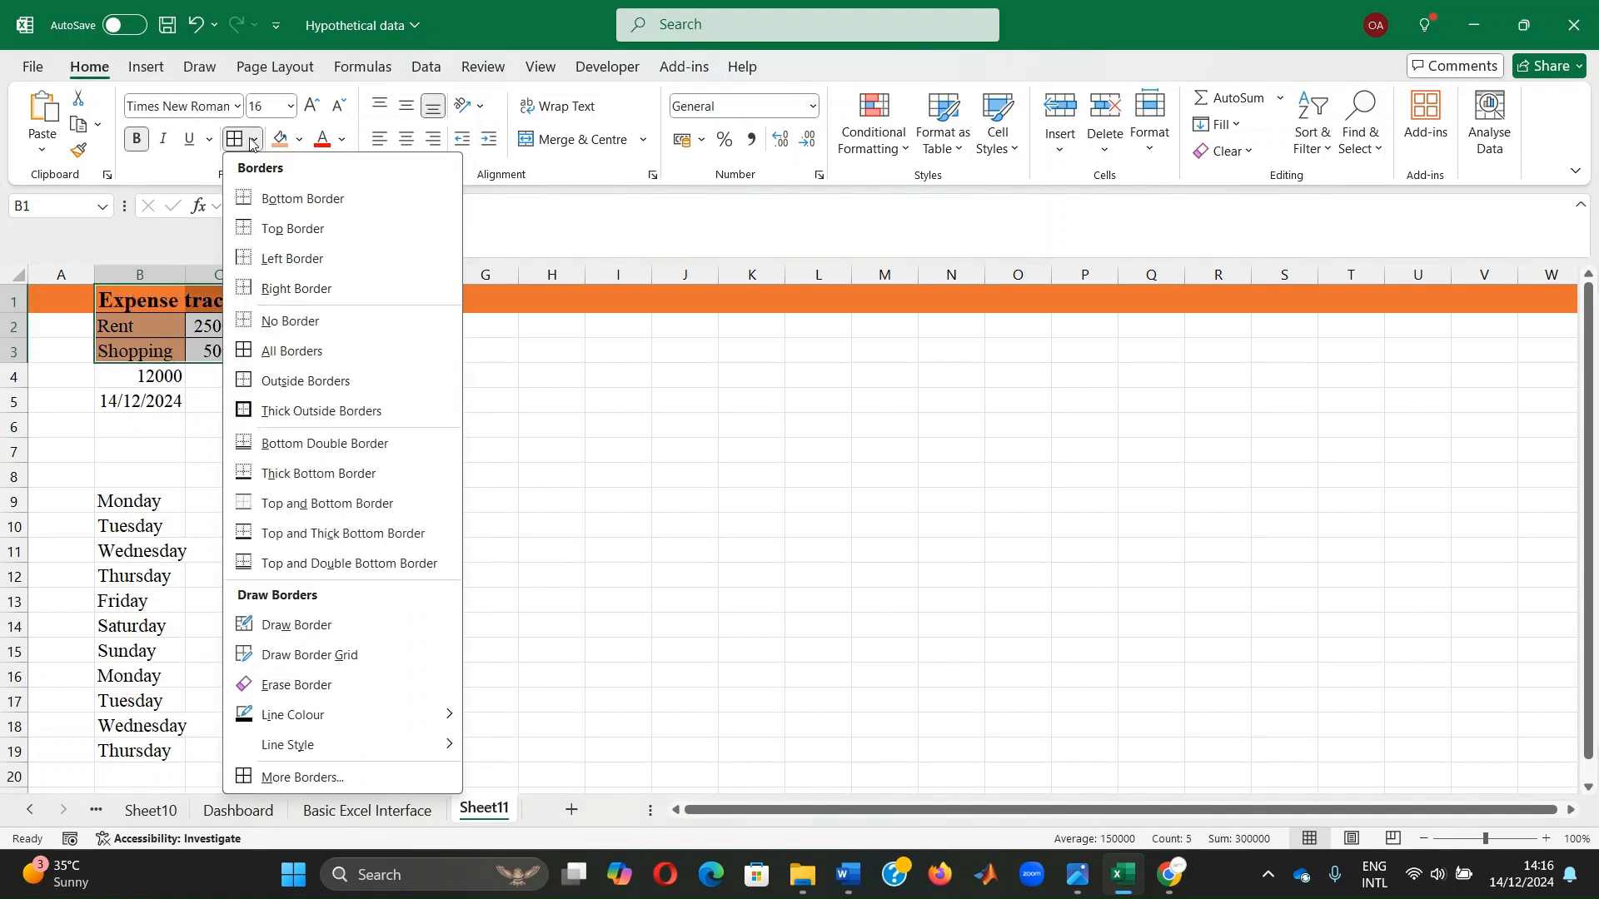
click(296, 411)
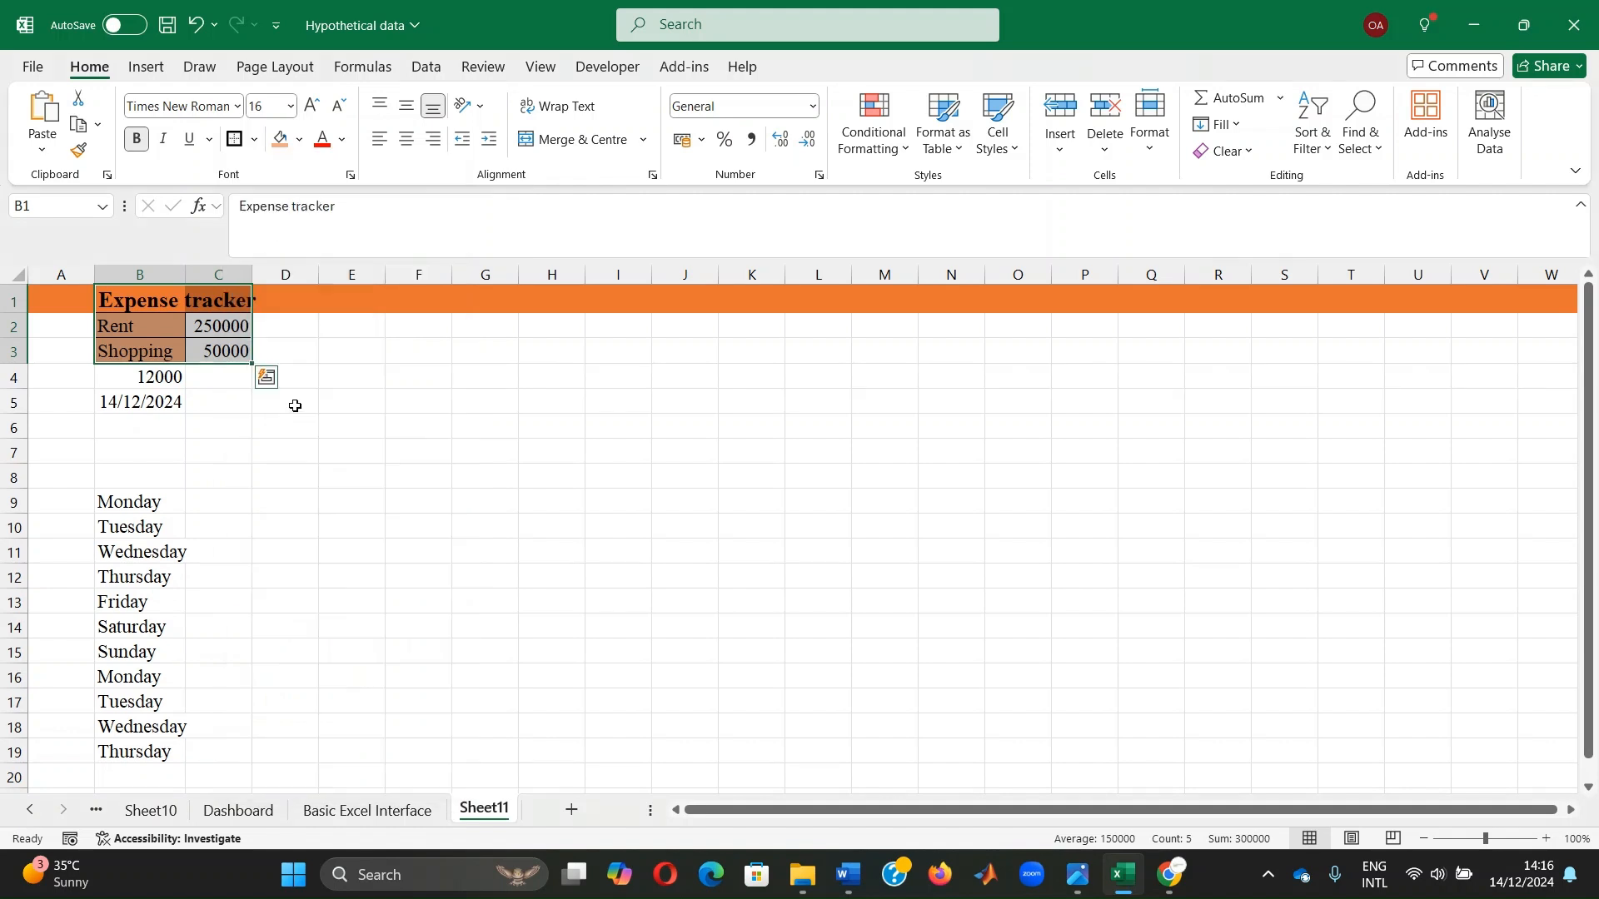
click(456, 420)
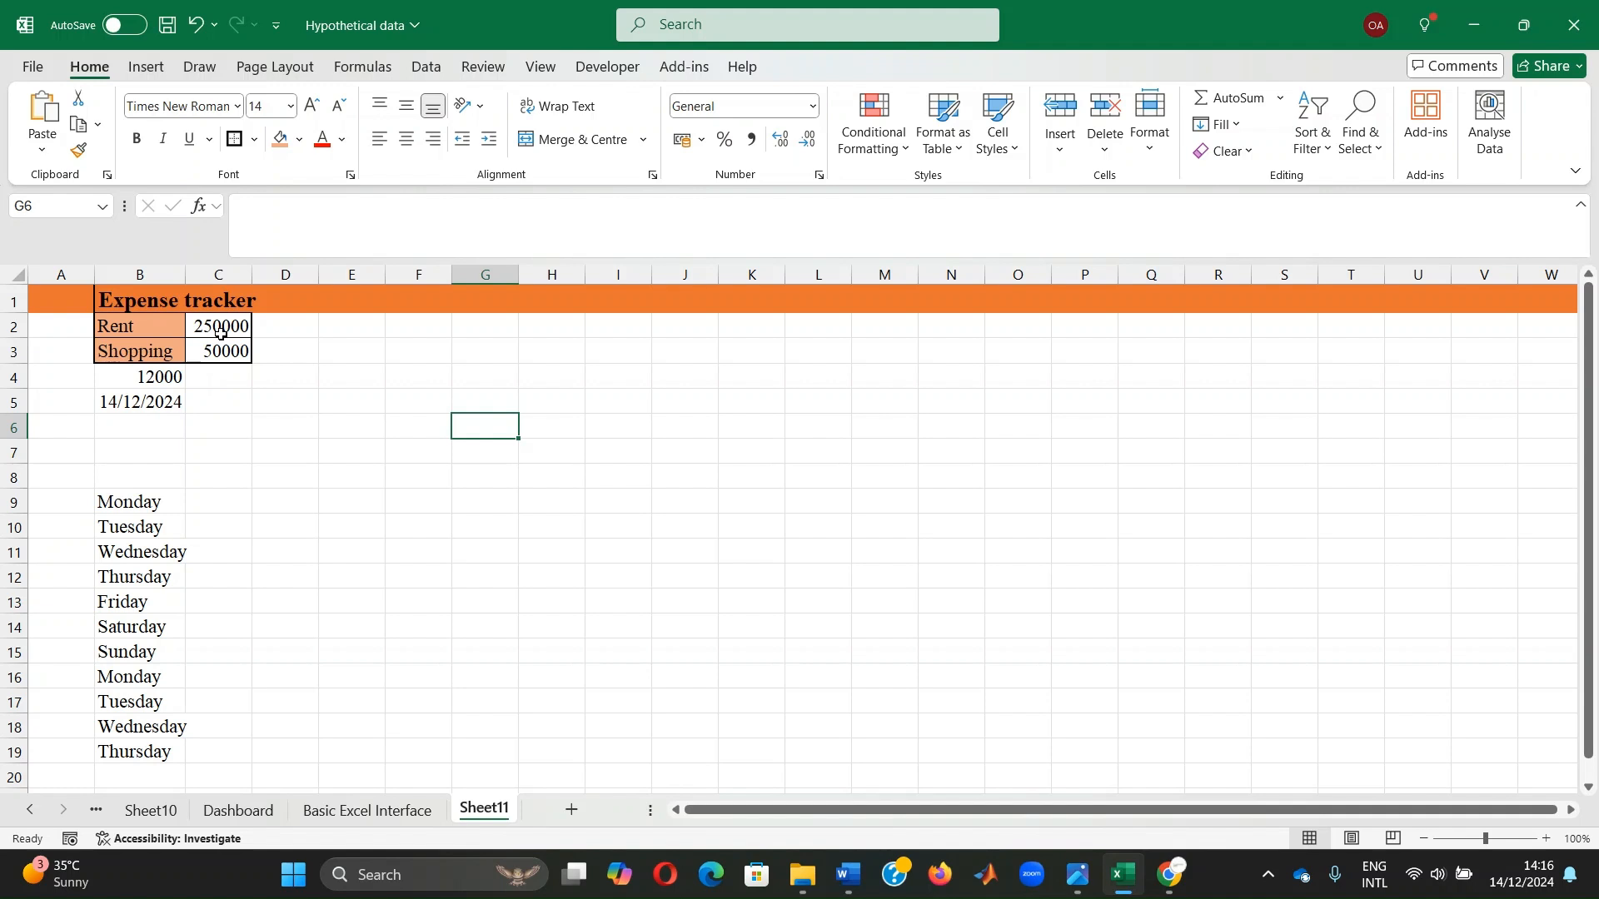
- Left-align the contents of the expense table cells B1 to C3
mouse_move(138, 304)
mouse_down()
mouse_move(229, 333)
mouse_move(241, 354)
mouse_up()
click(377, 146)
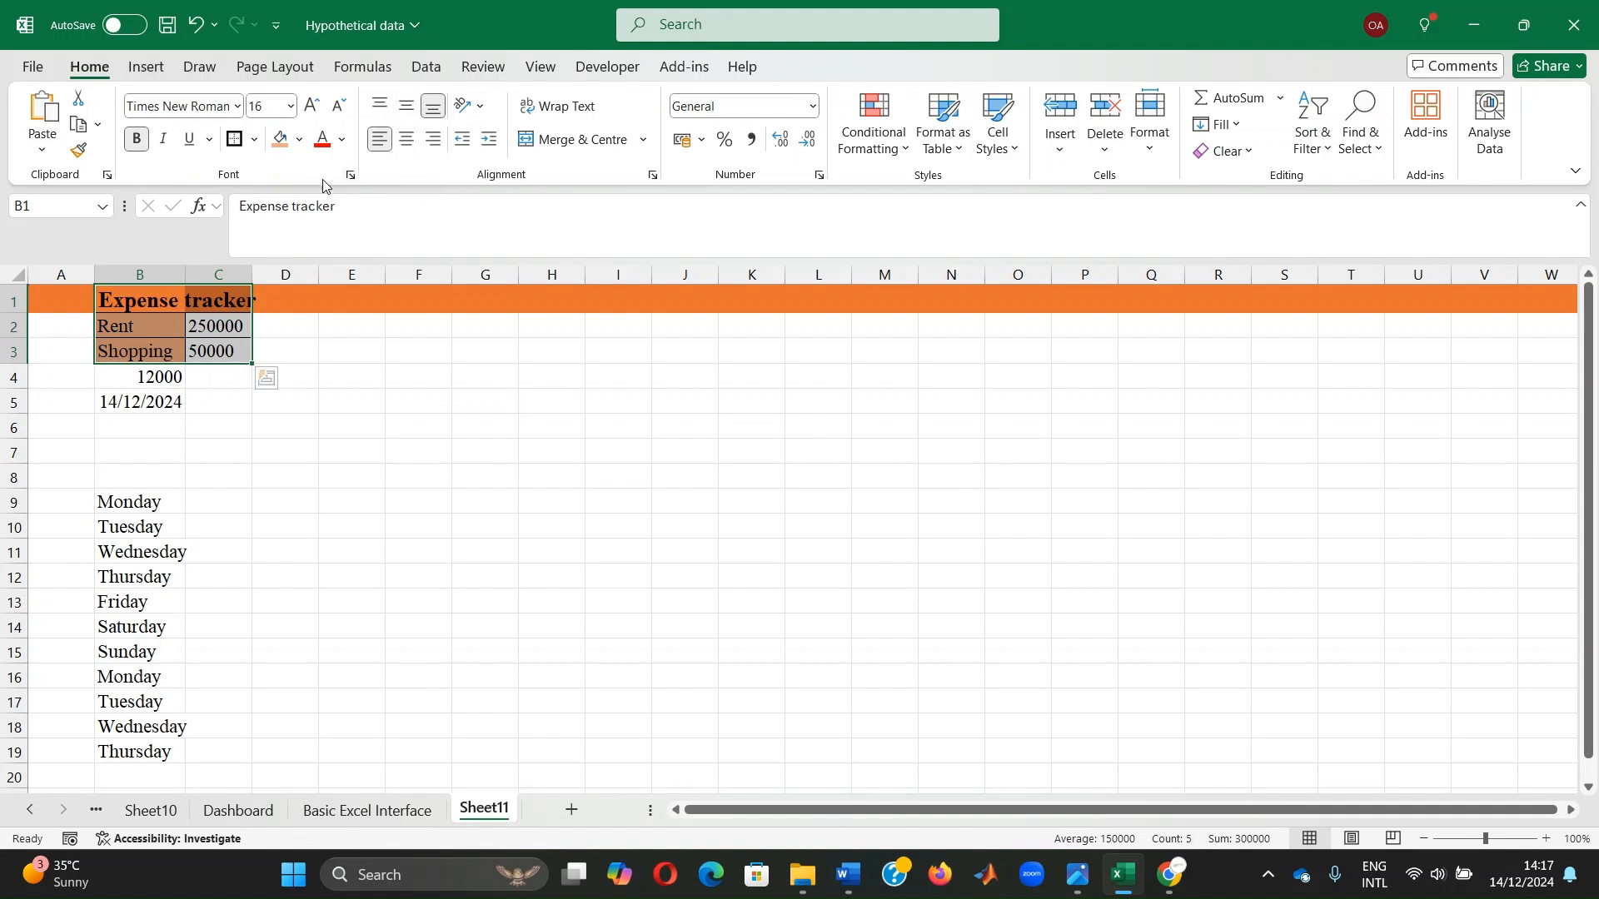
click(206, 327)
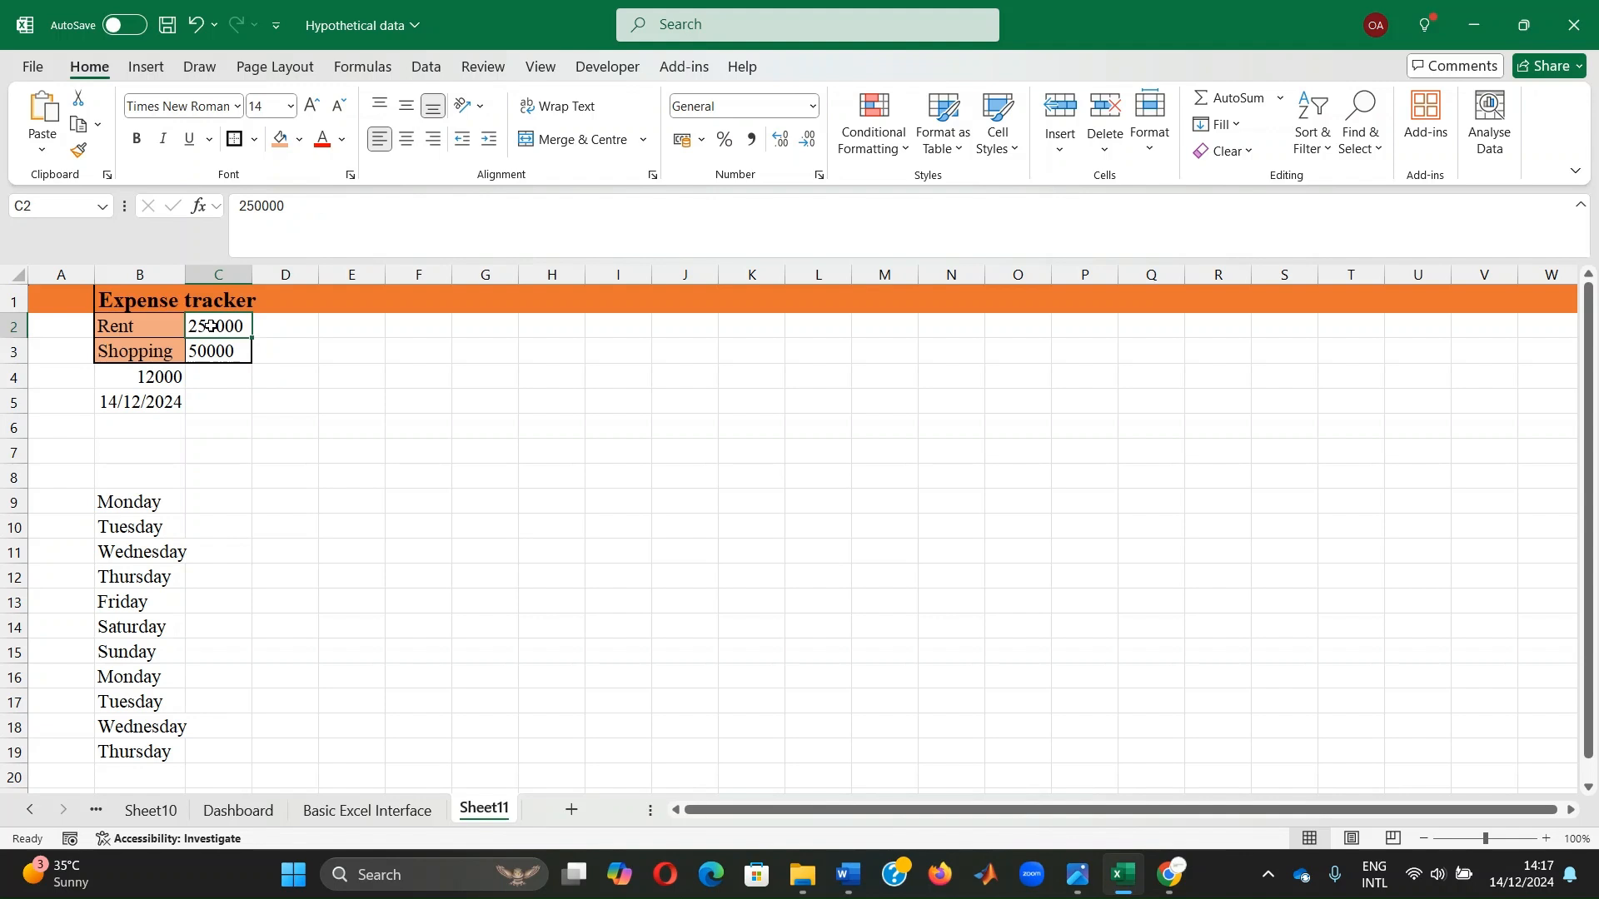
- Merge and centre the "Expense tracker" title across cells B1 and C1
click(158, 298)
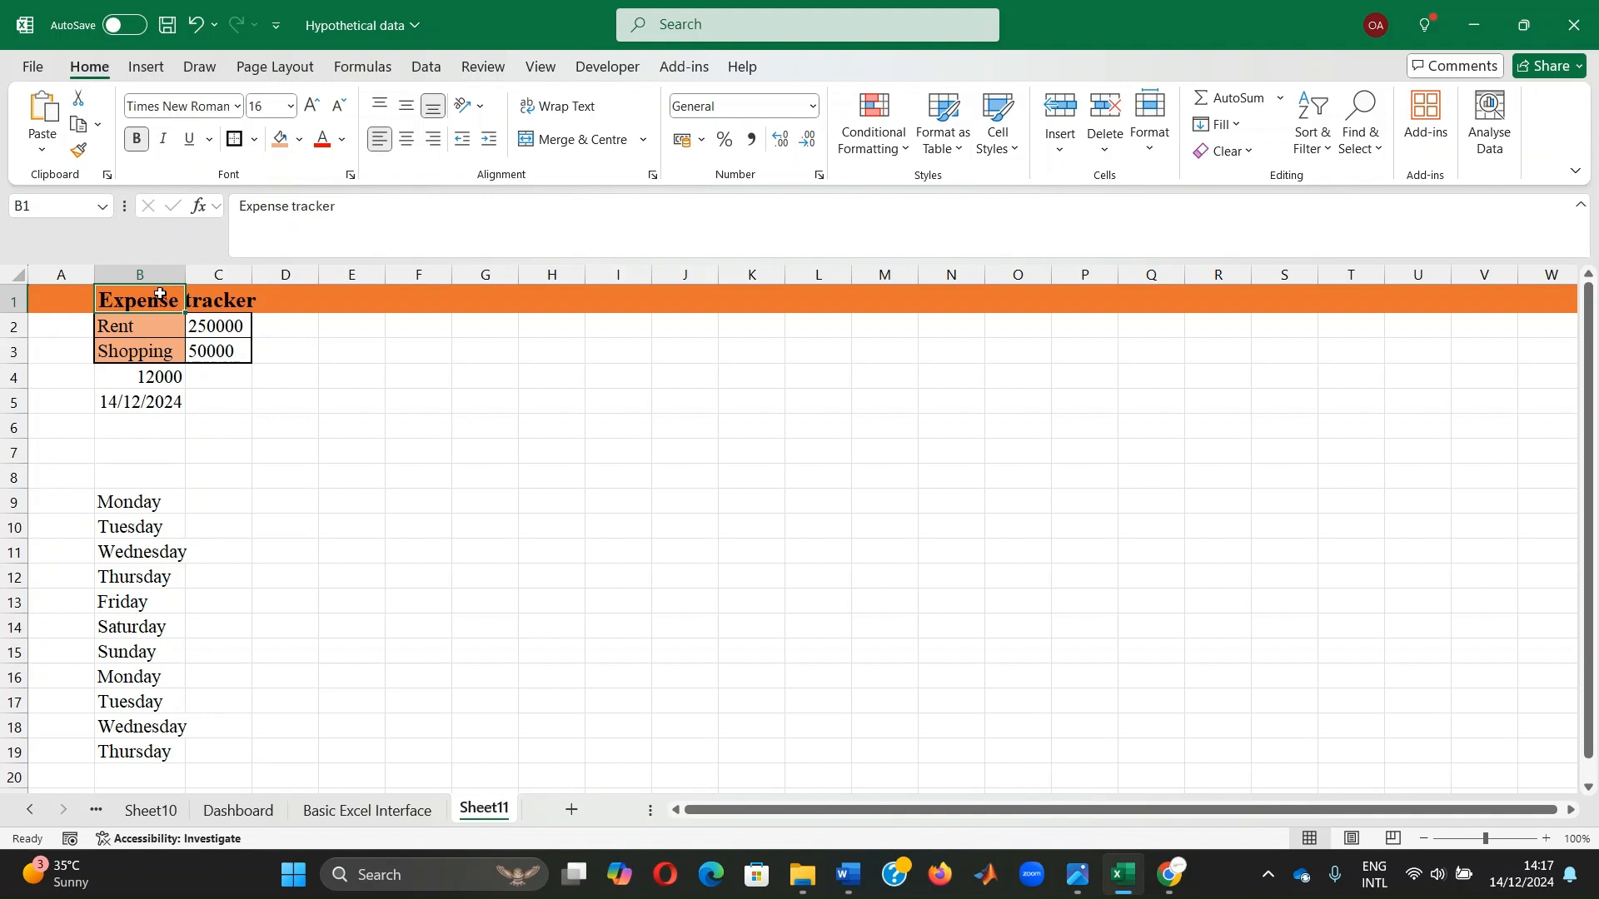
mouse_move(160, 295)
mouse_down()
mouse_move(214, 315)
mouse_move(221, 299)
mouse_up()
click(575, 143)
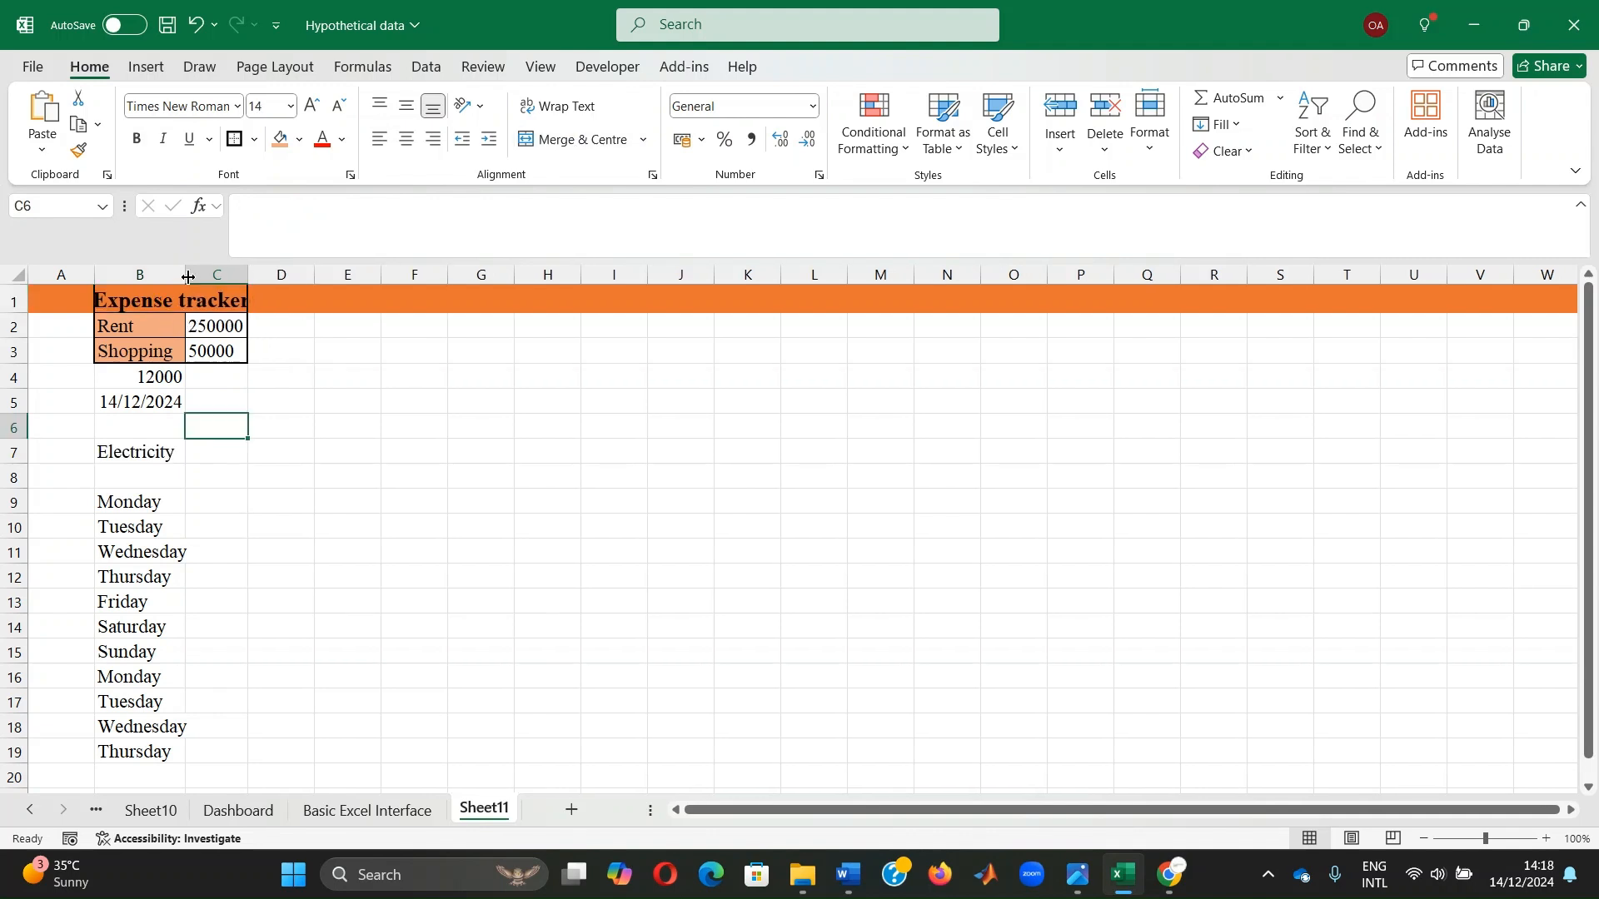
- Narrow column B until its entries are cut off and wrap the text of the Shopping label in B3
drag(185, 274, 155, 274)
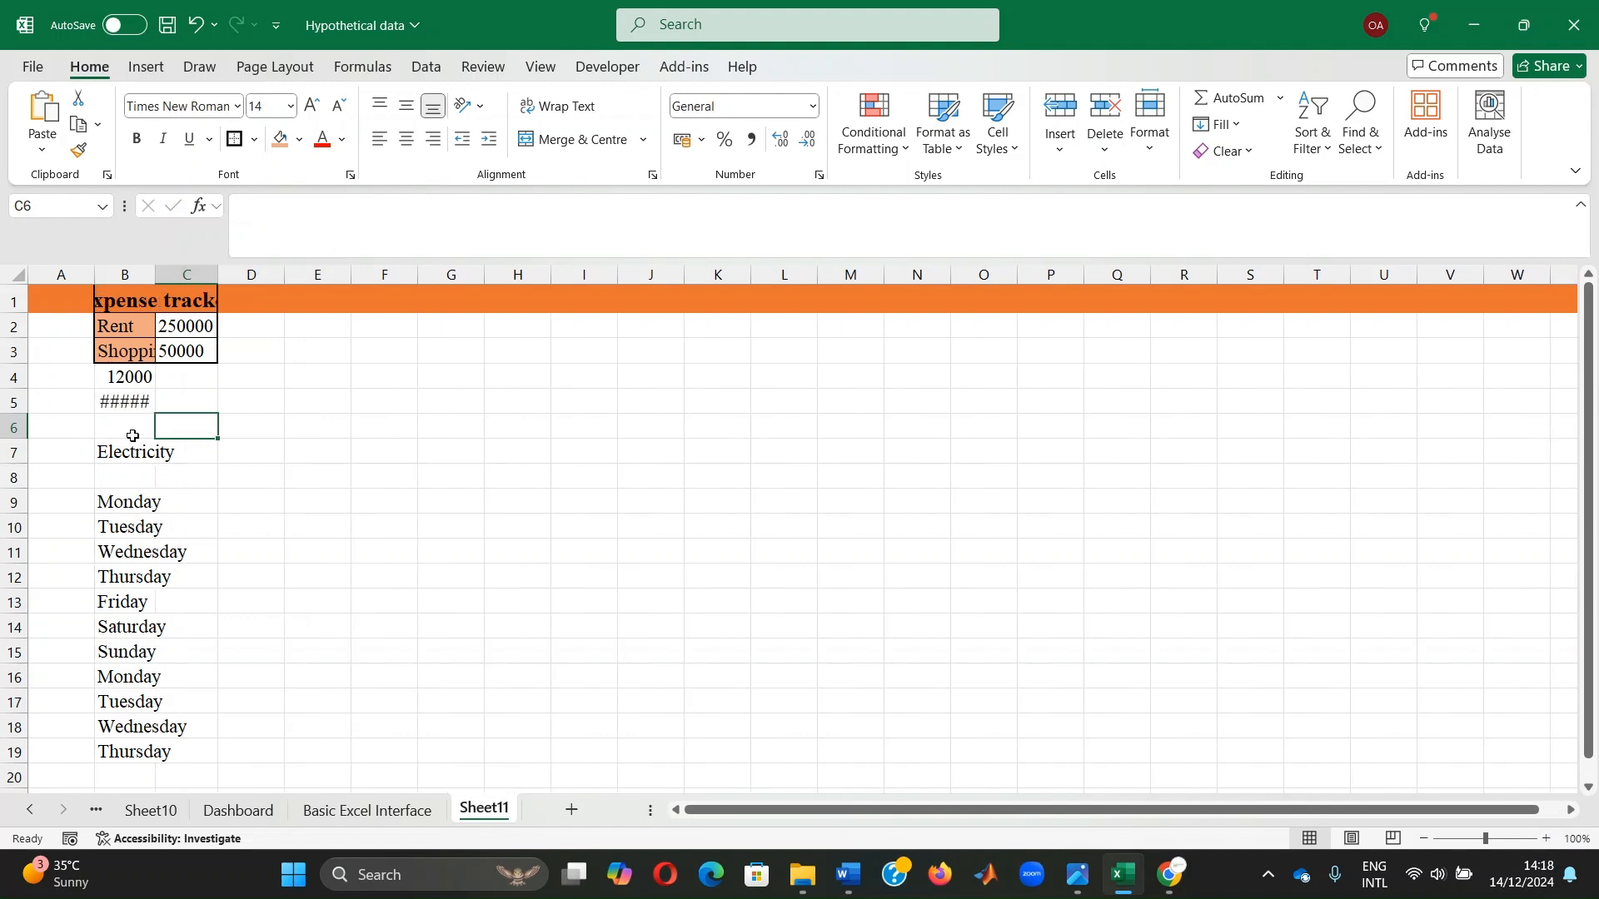
click(121, 350)
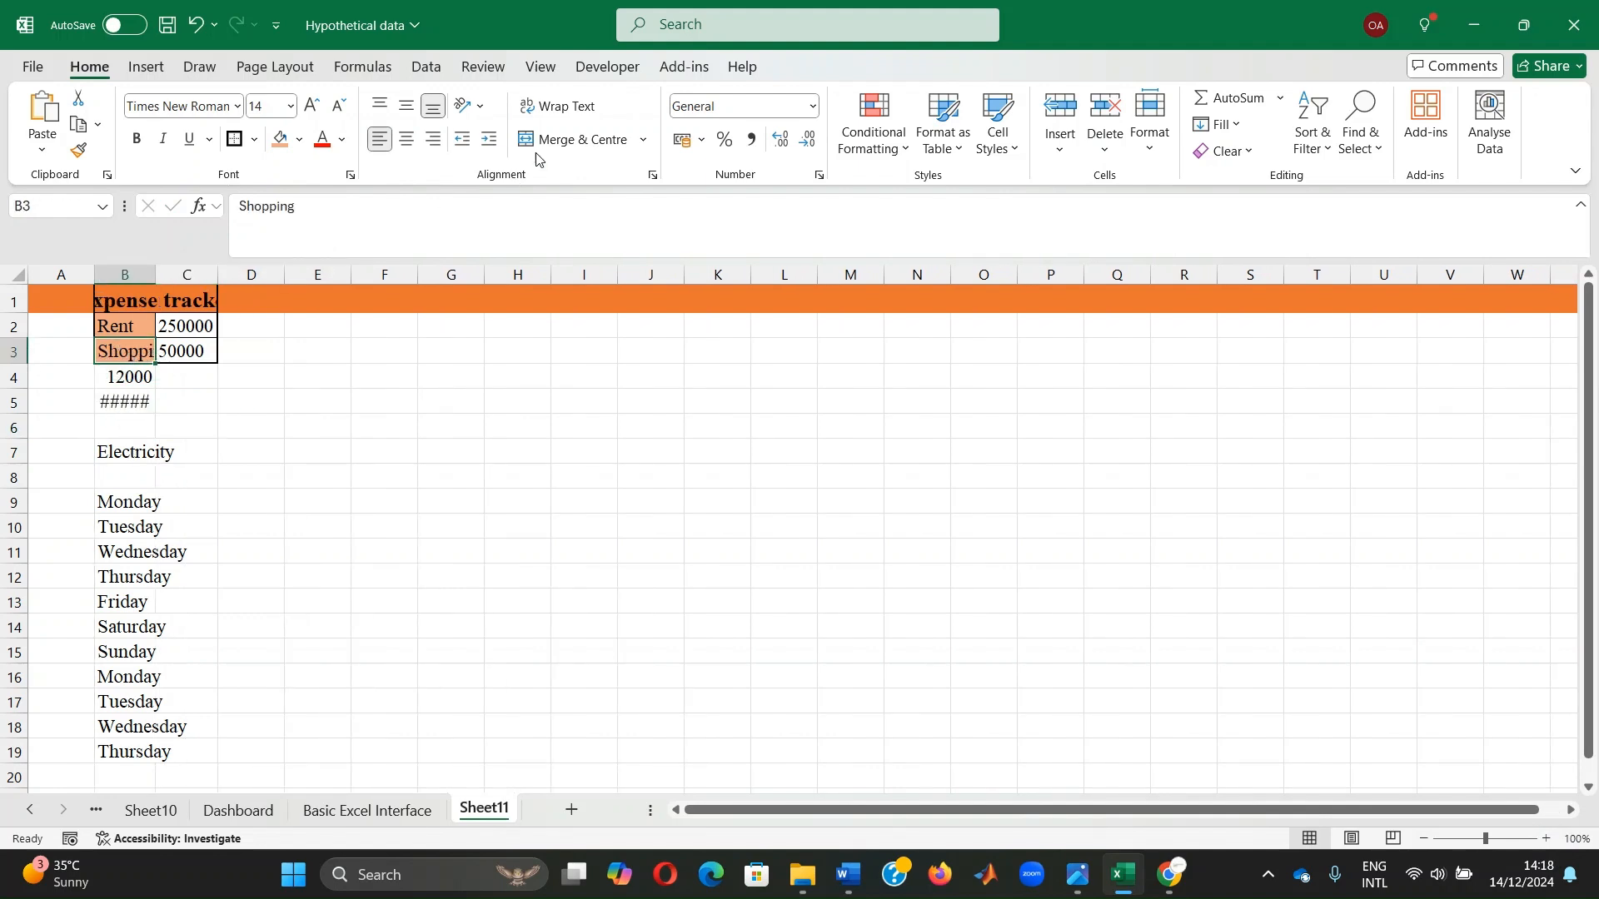
click(587, 106)
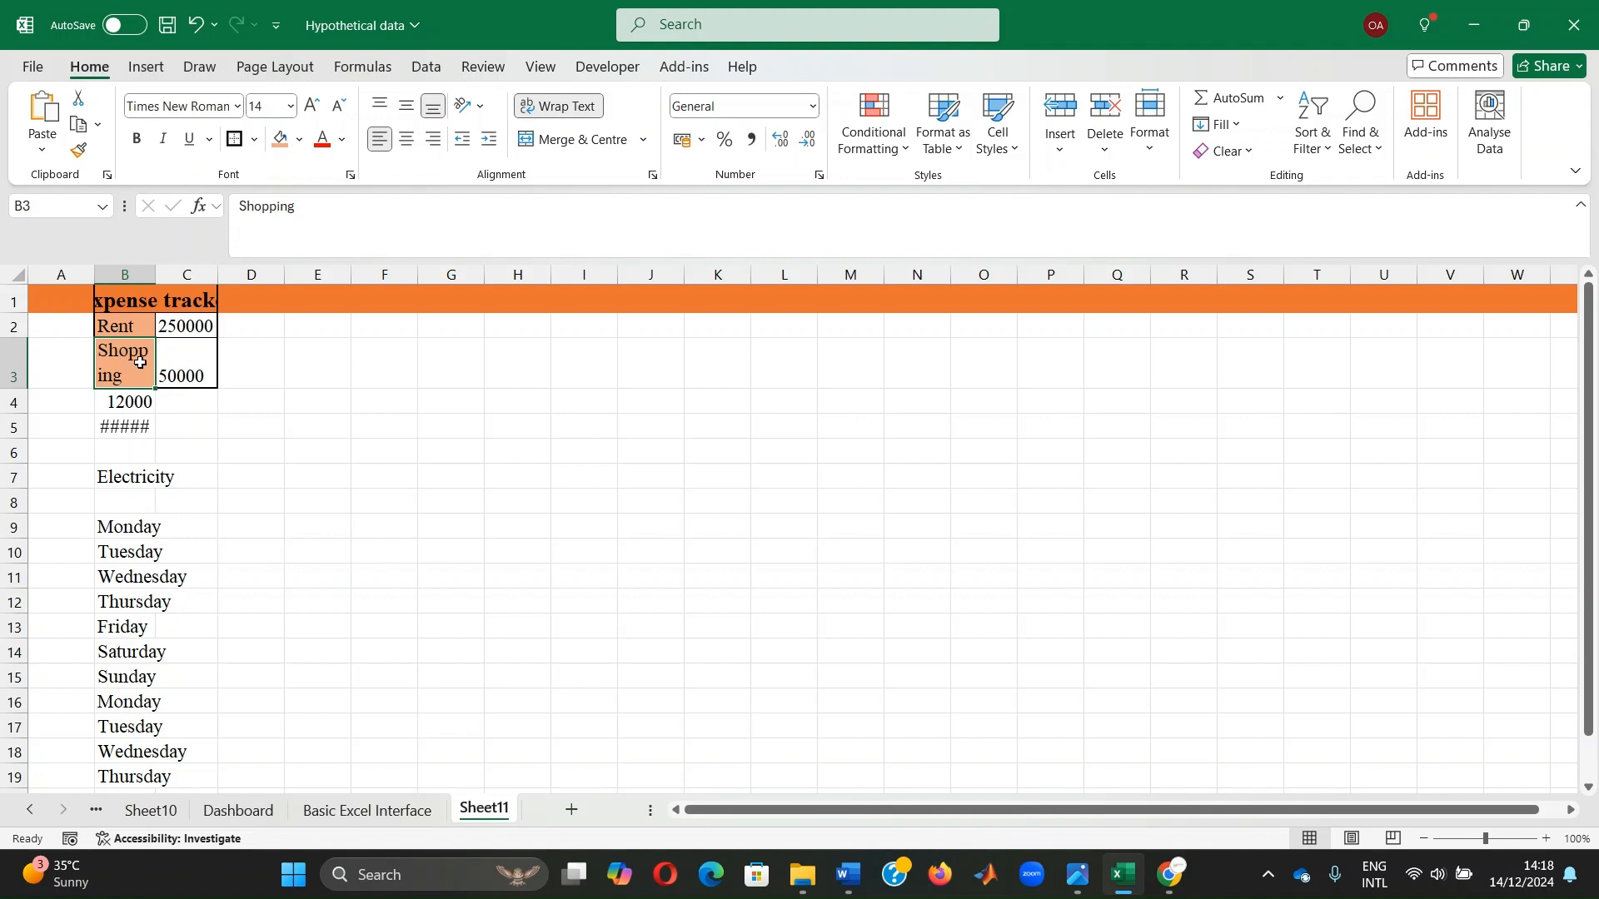
- Autofit the width of column B to its contents
double_click(155, 275)
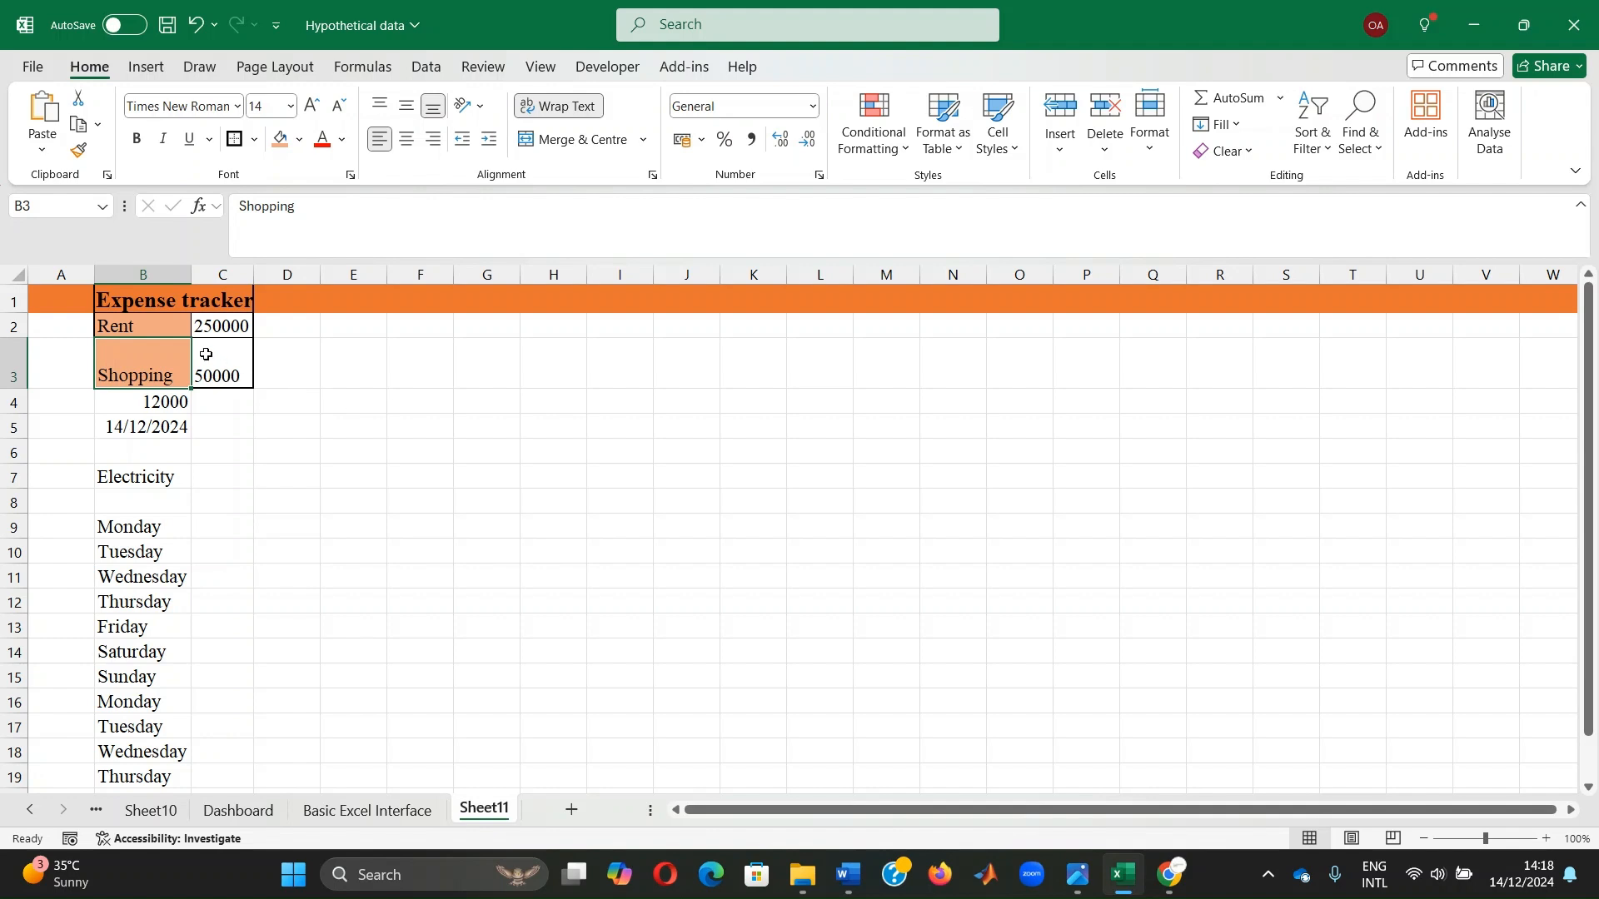
click(234, 355)
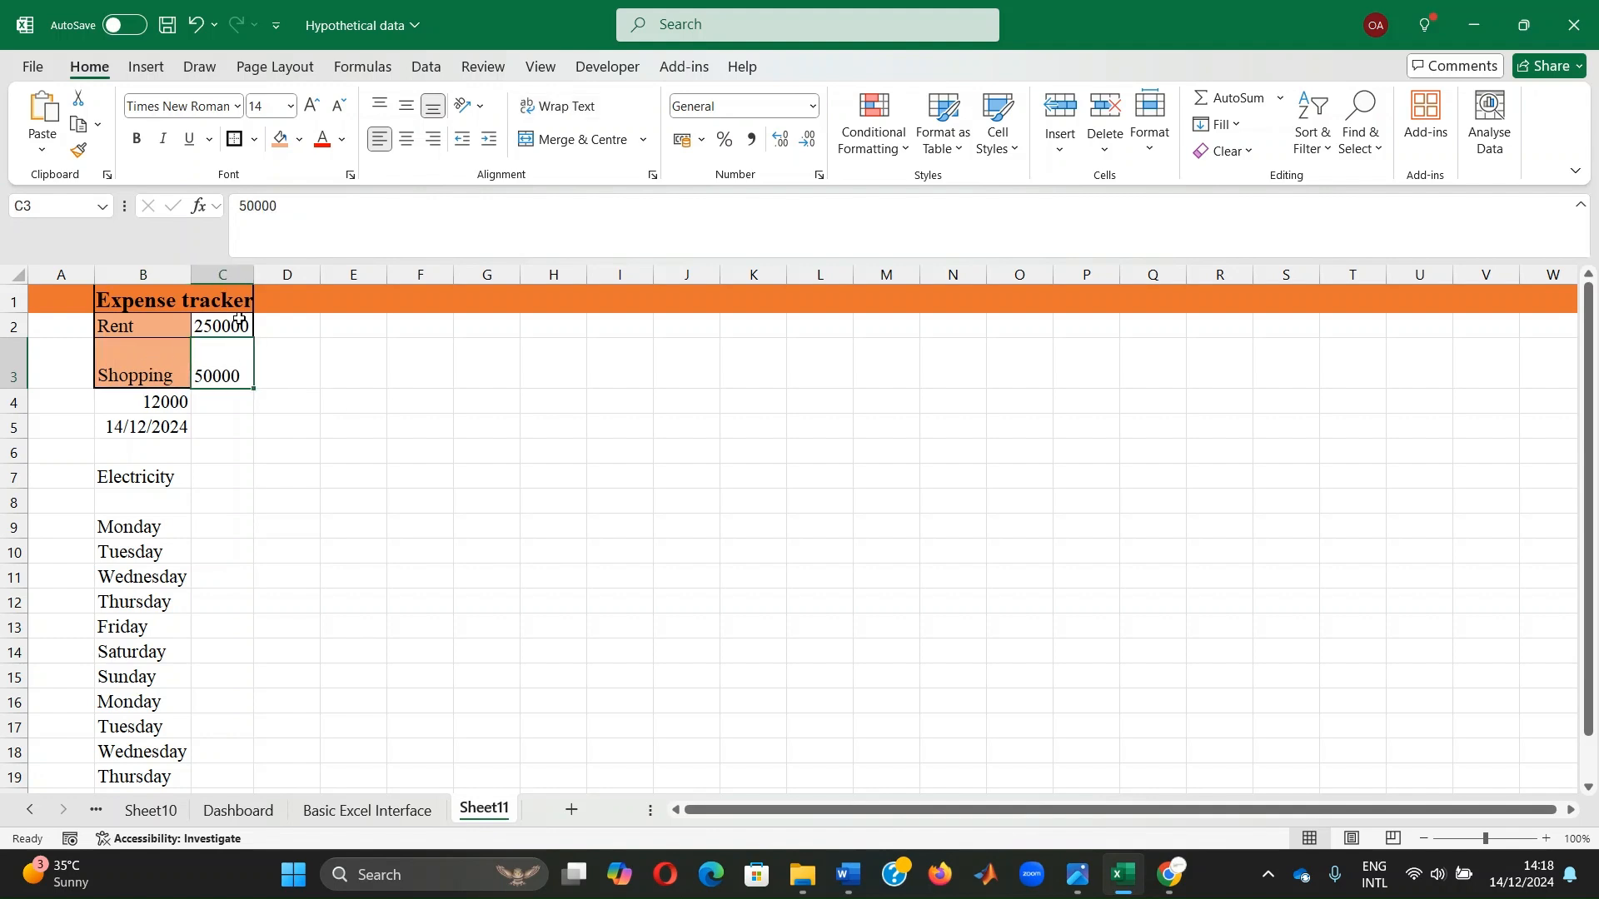
- Right-align the Rent and Shopping amounts in C2 and C3 and apply the comma number style to them
double_click(253, 275)
click(212, 325)
drag(212, 325, 223, 368)
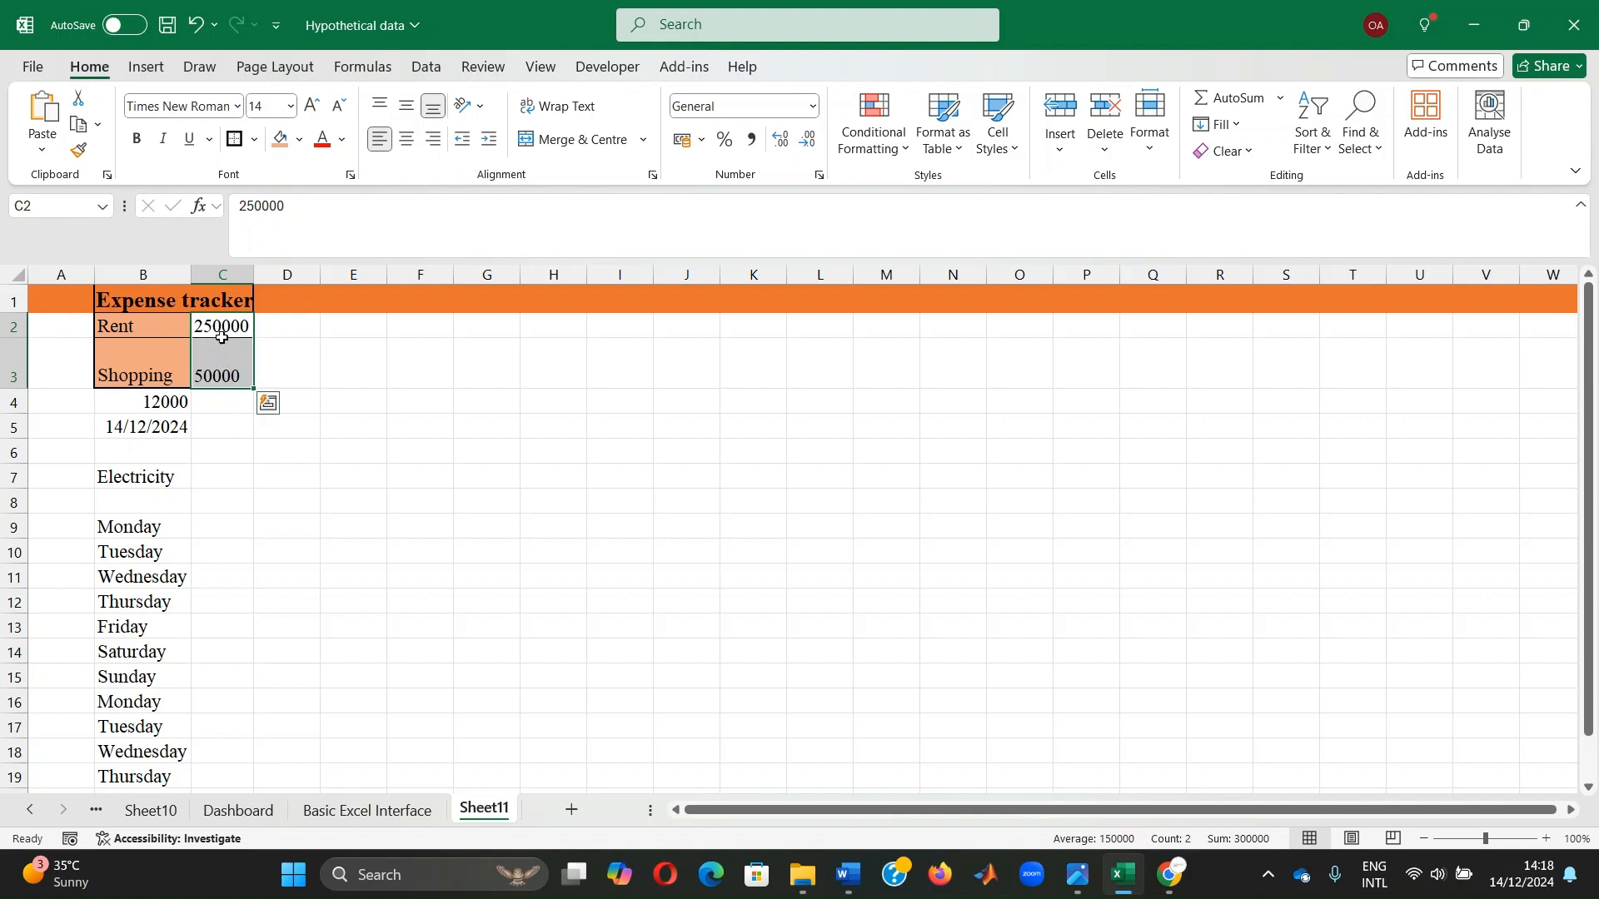
click(432, 143)
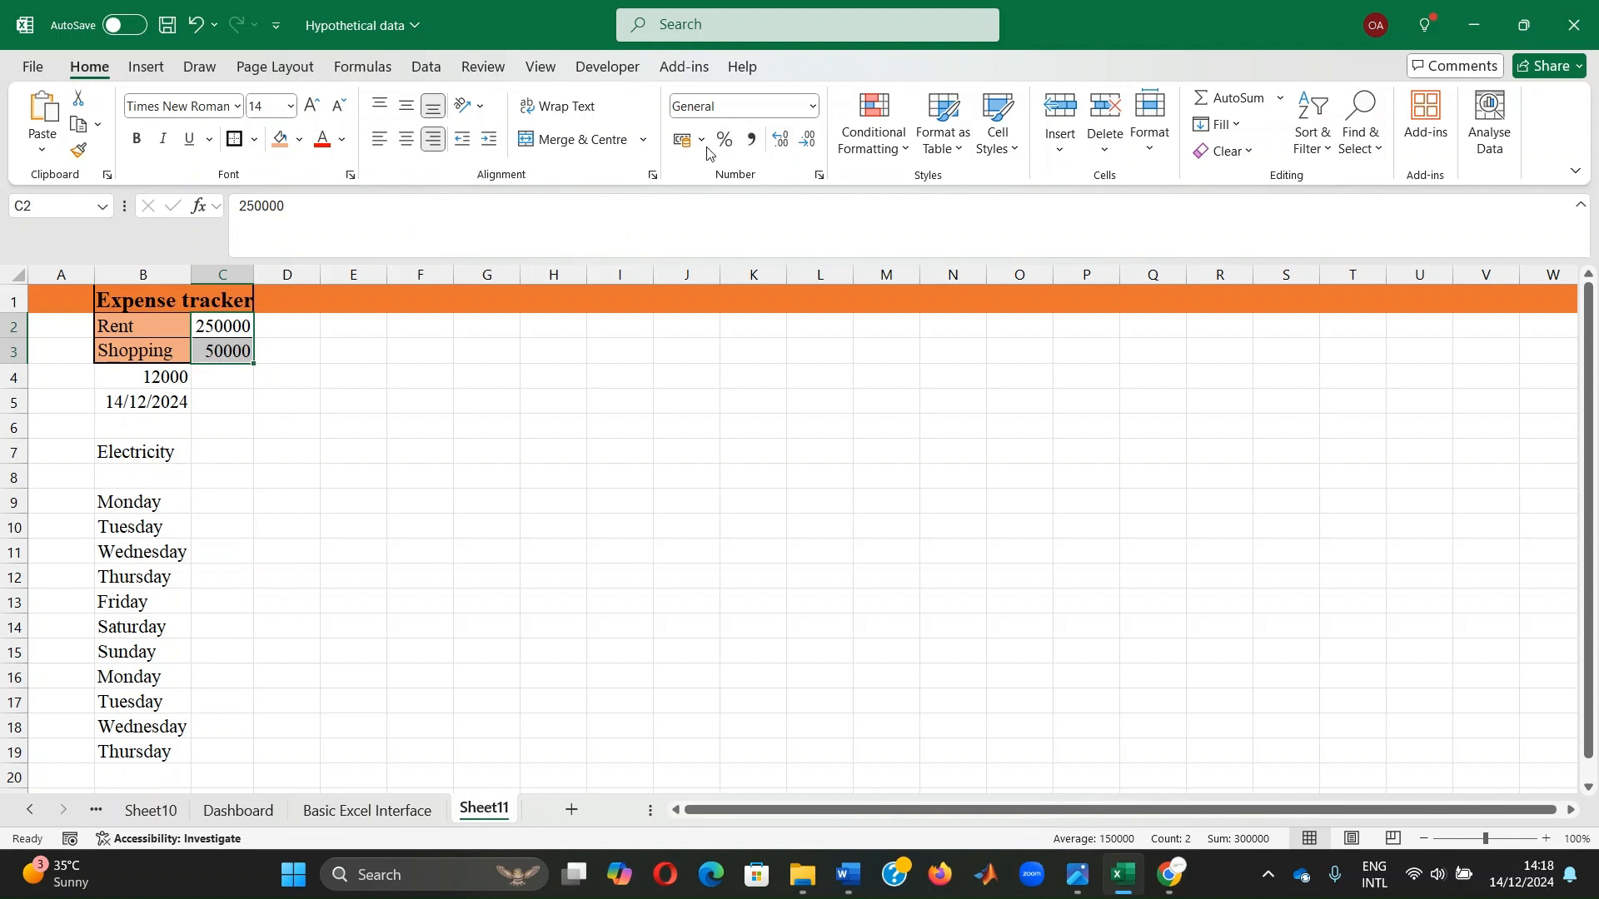
click(752, 144)
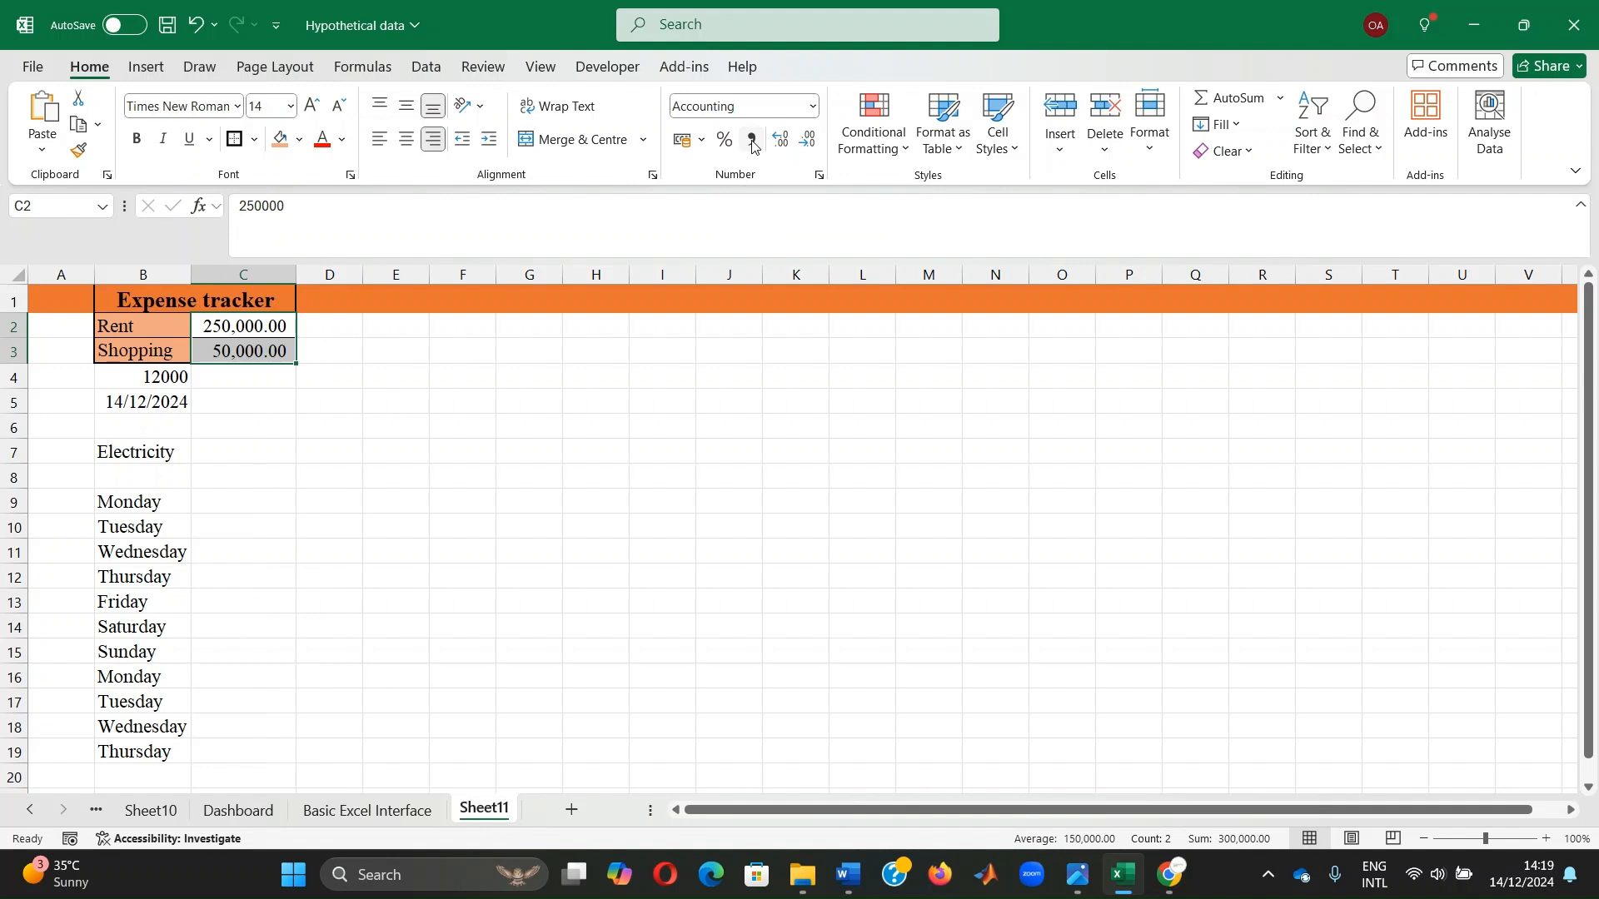
click(240, 373)
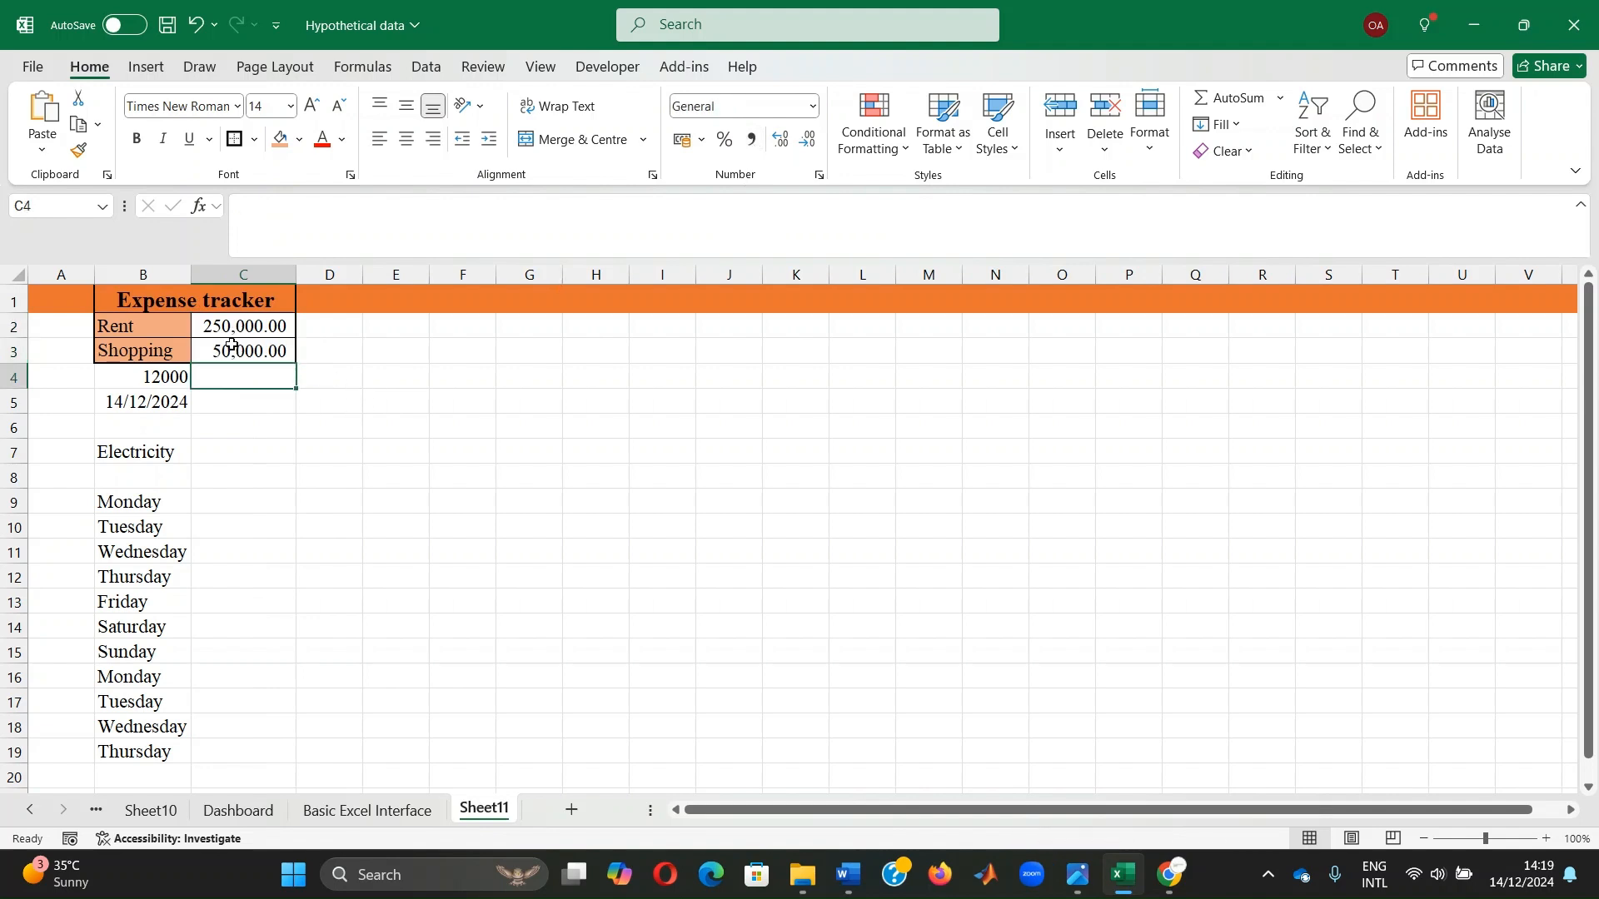
click(474, 377)
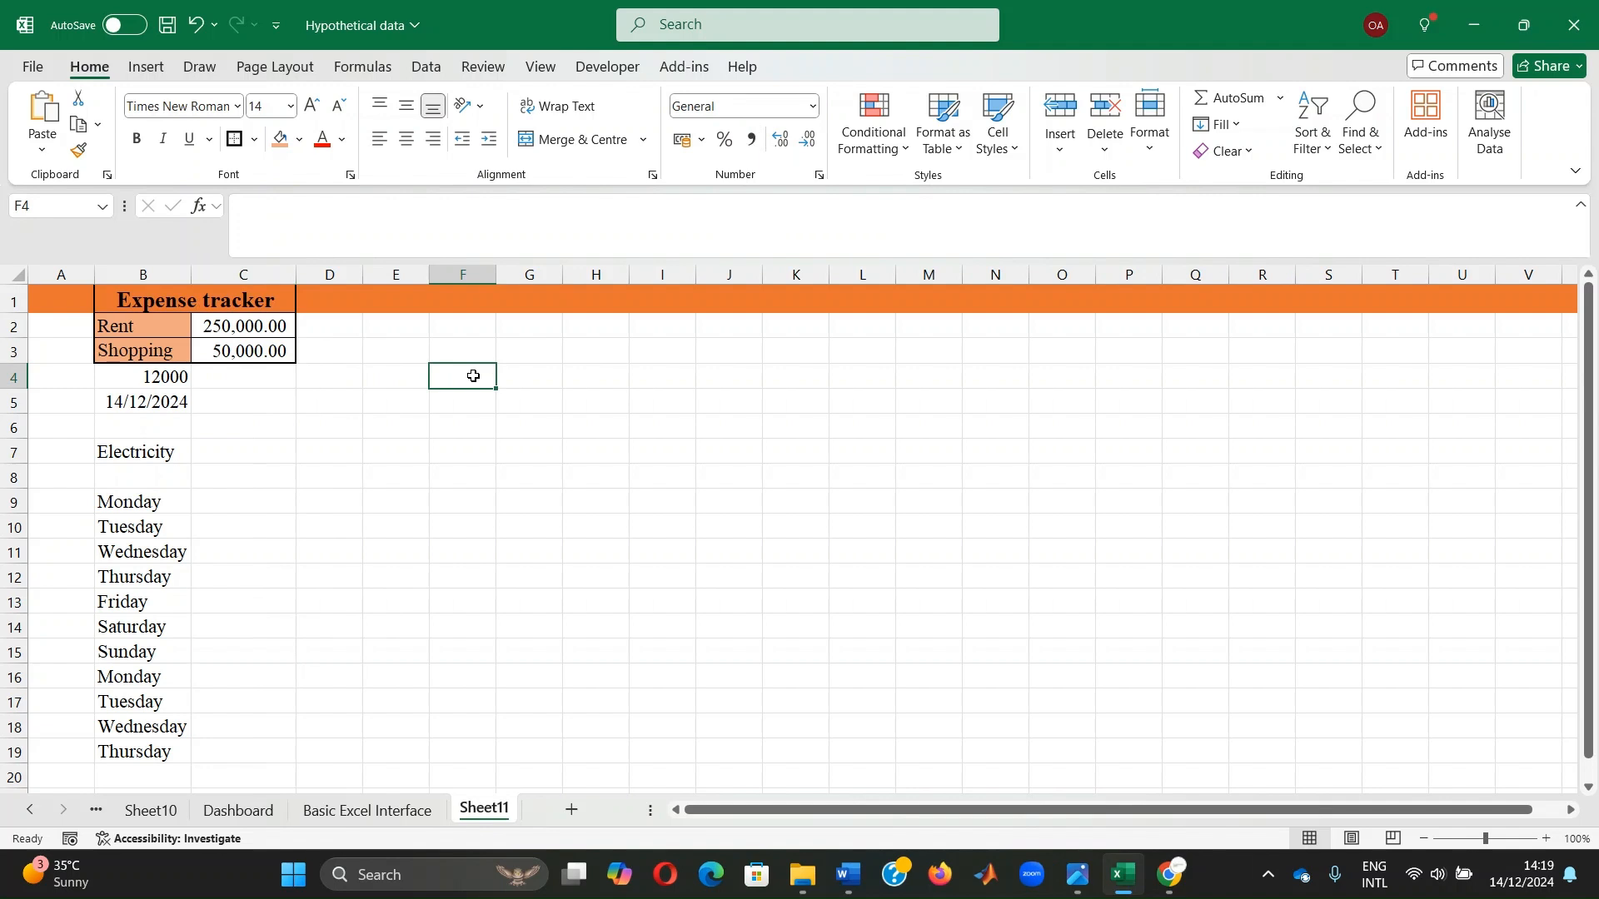
click(491, 500)
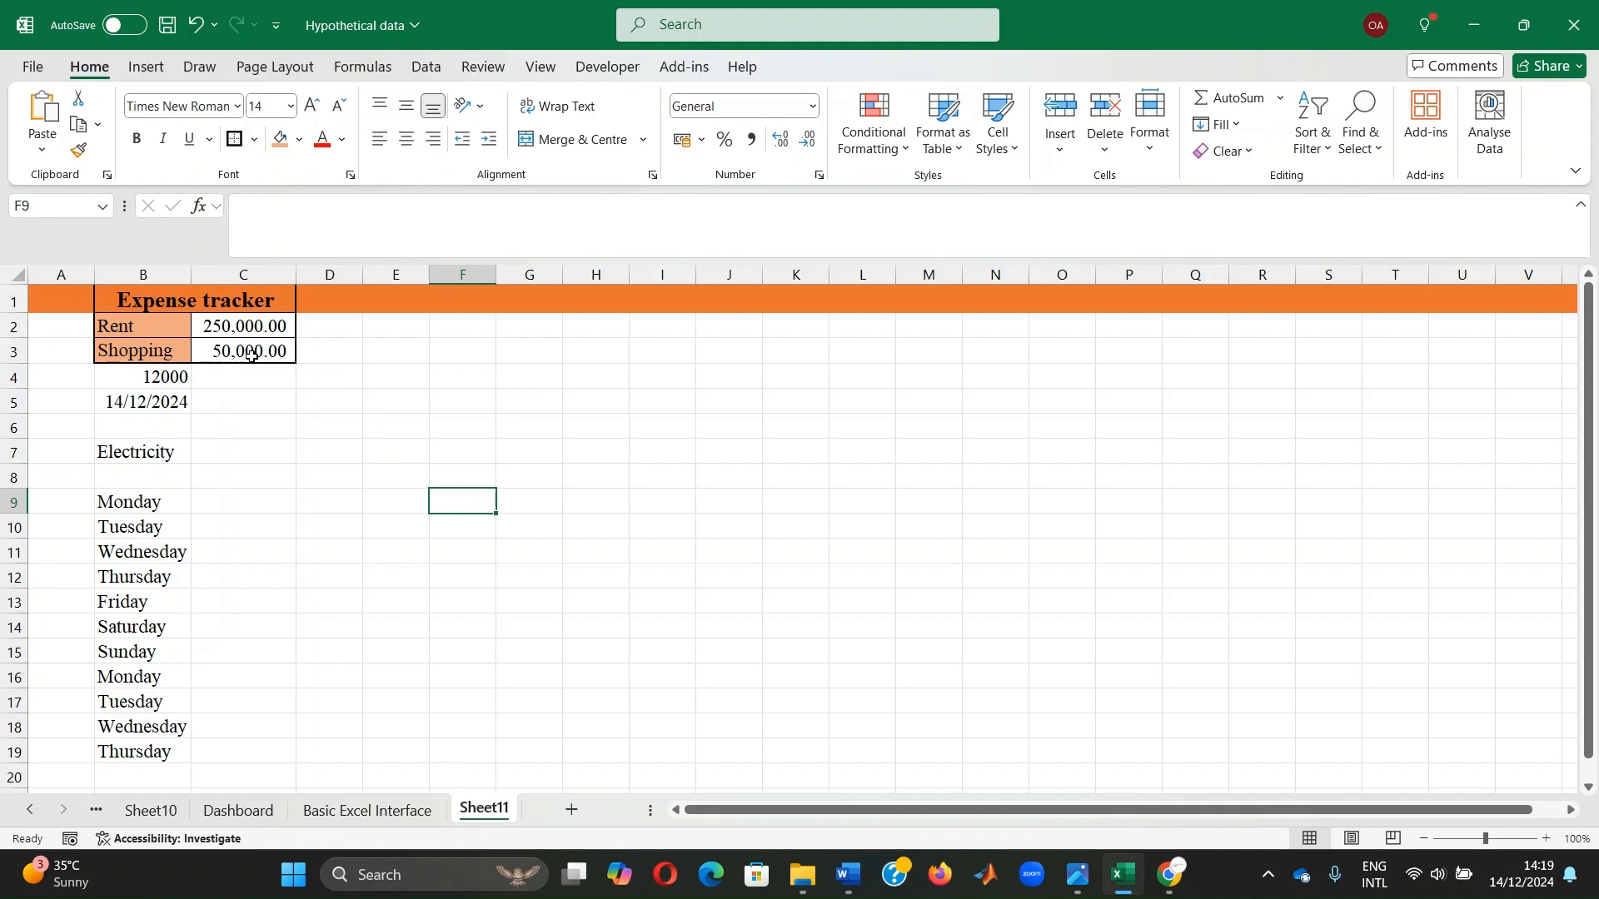
- Copy the formatting of cells B2 to C3 onto the weekday list in B9 to C19 with Format Painter
drag(123, 329, 249, 350)
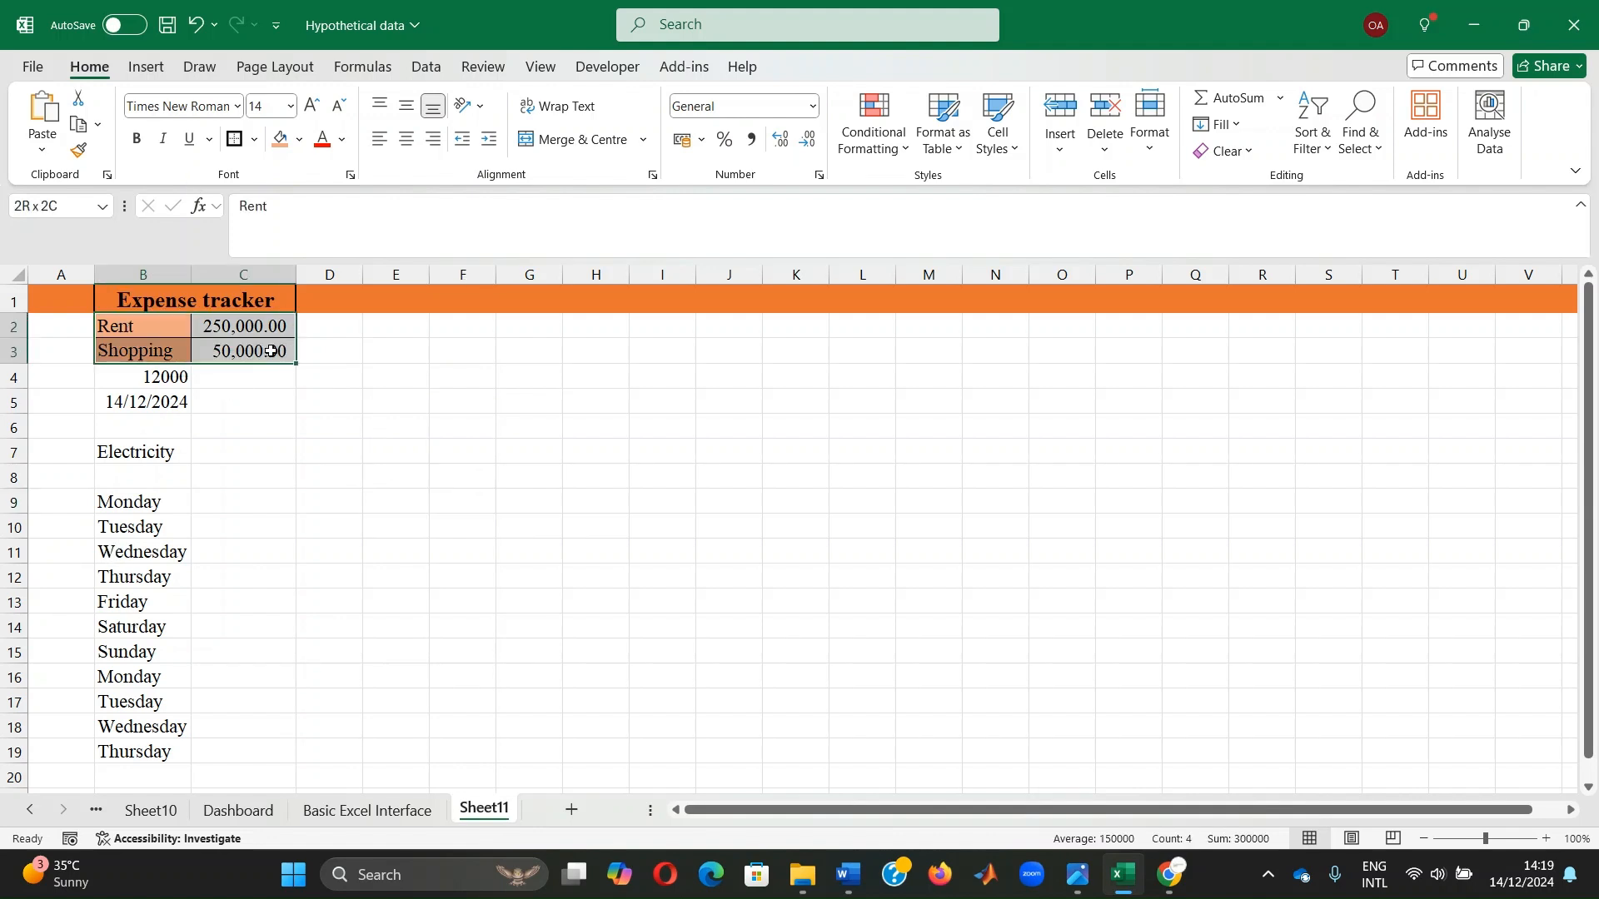
click(78, 150)
mouse_move(125, 502)
mouse_down()
mouse_move(238, 614)
mouse_move(257, 754)
mouse_up()
click(549, 500)
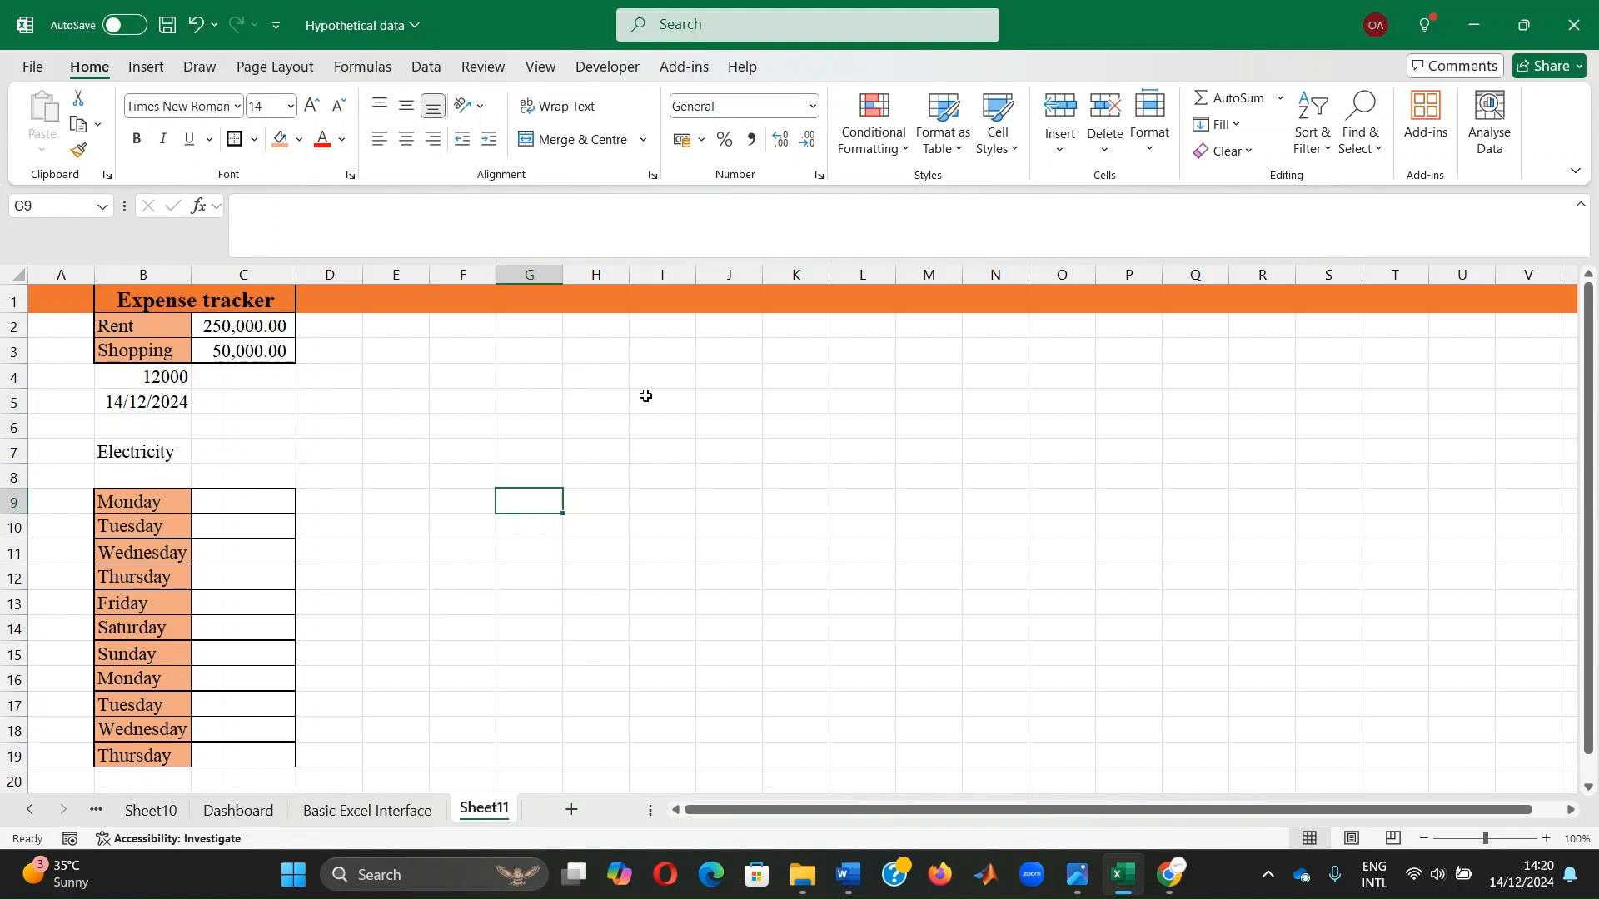
- Enter the title "Monthly Expense Tracker" in cell H3 for a second table
click(598, 356)
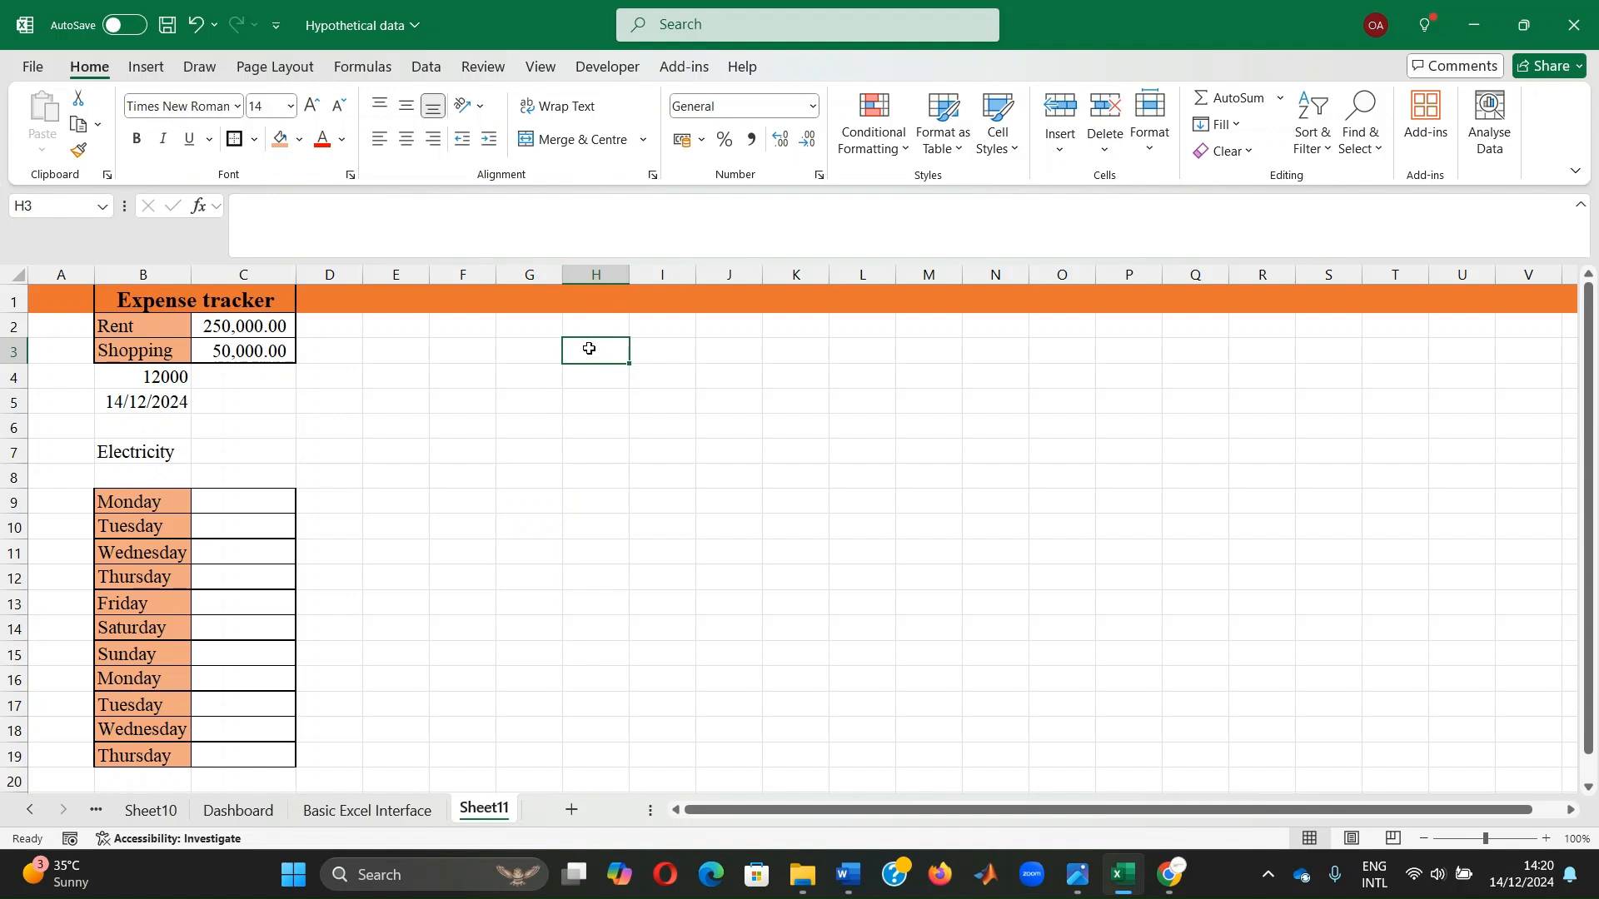
text(Monthl)
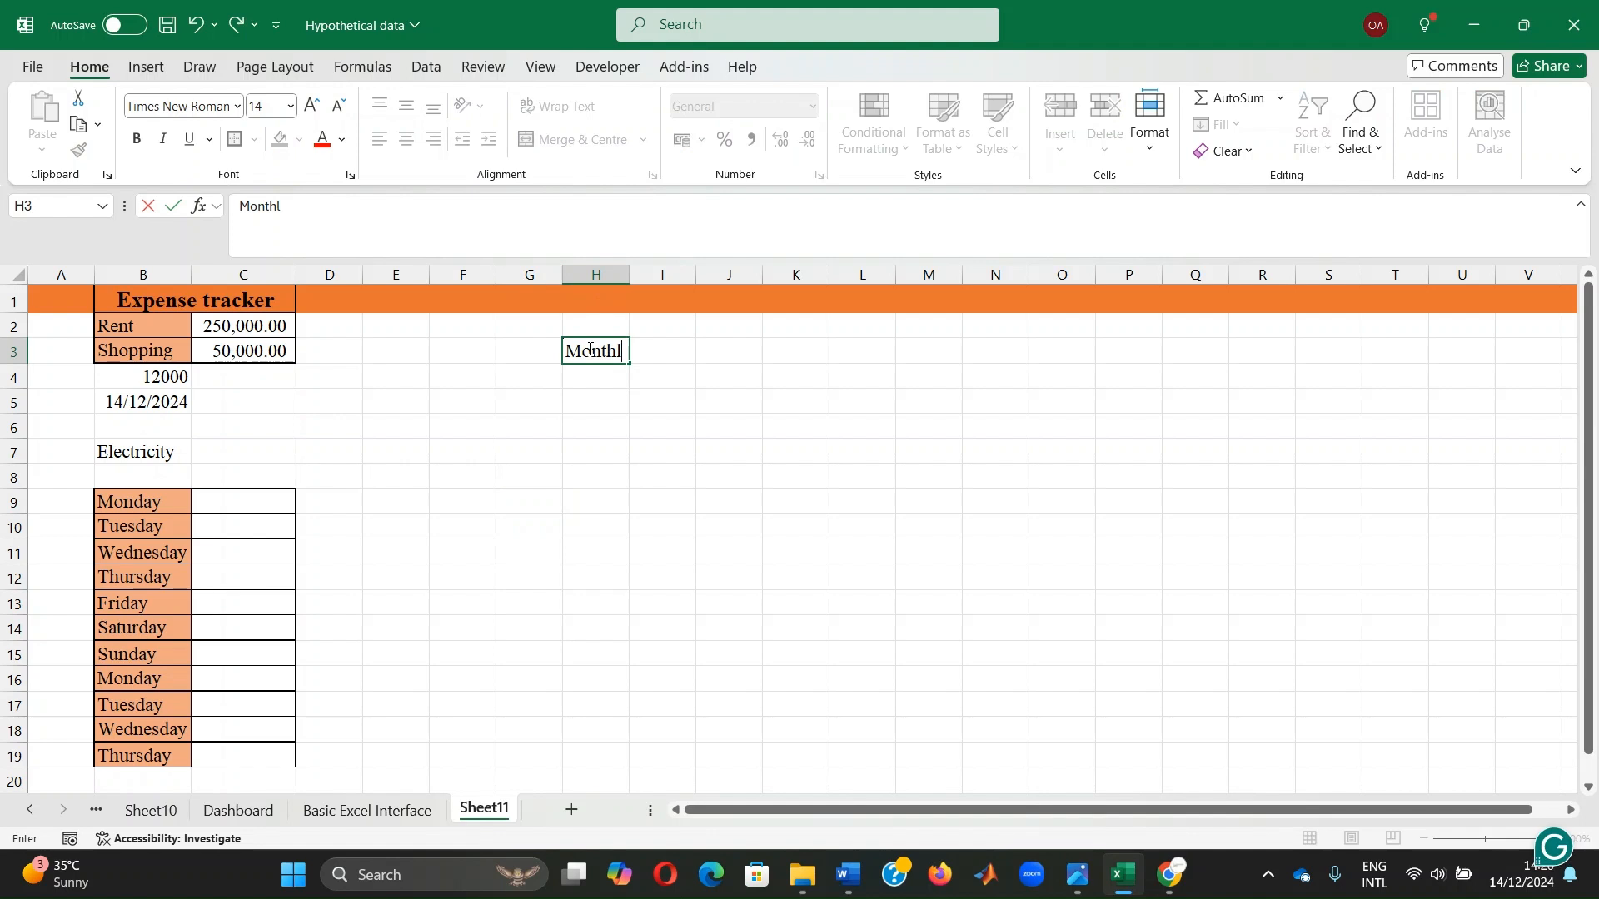
text(y Expense )
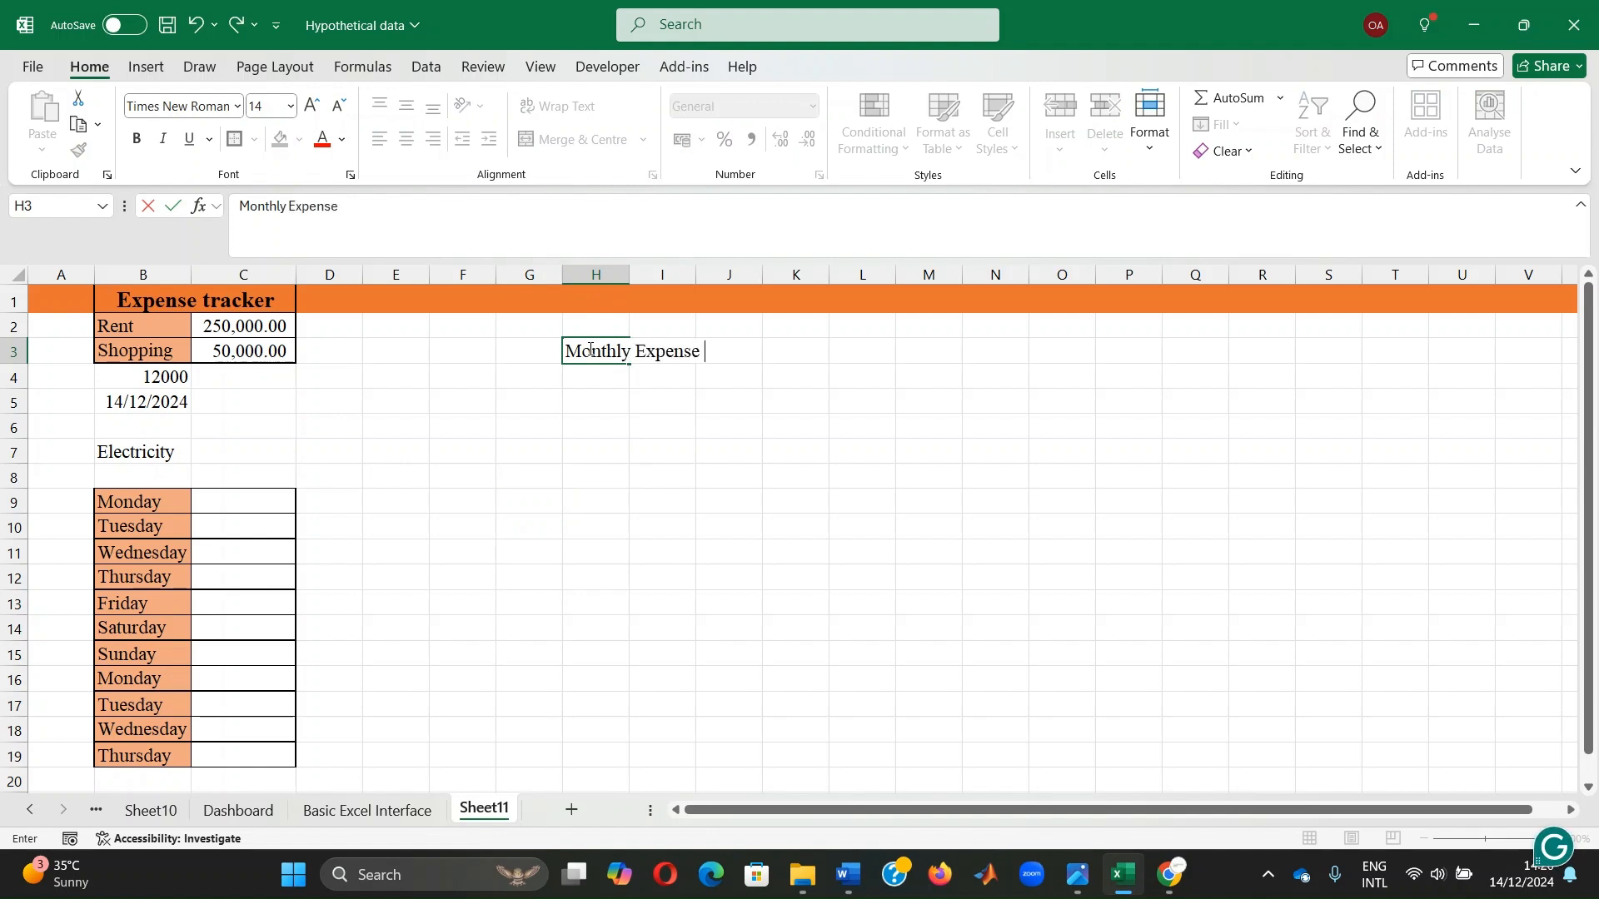
text(Tracker)
key(Return)
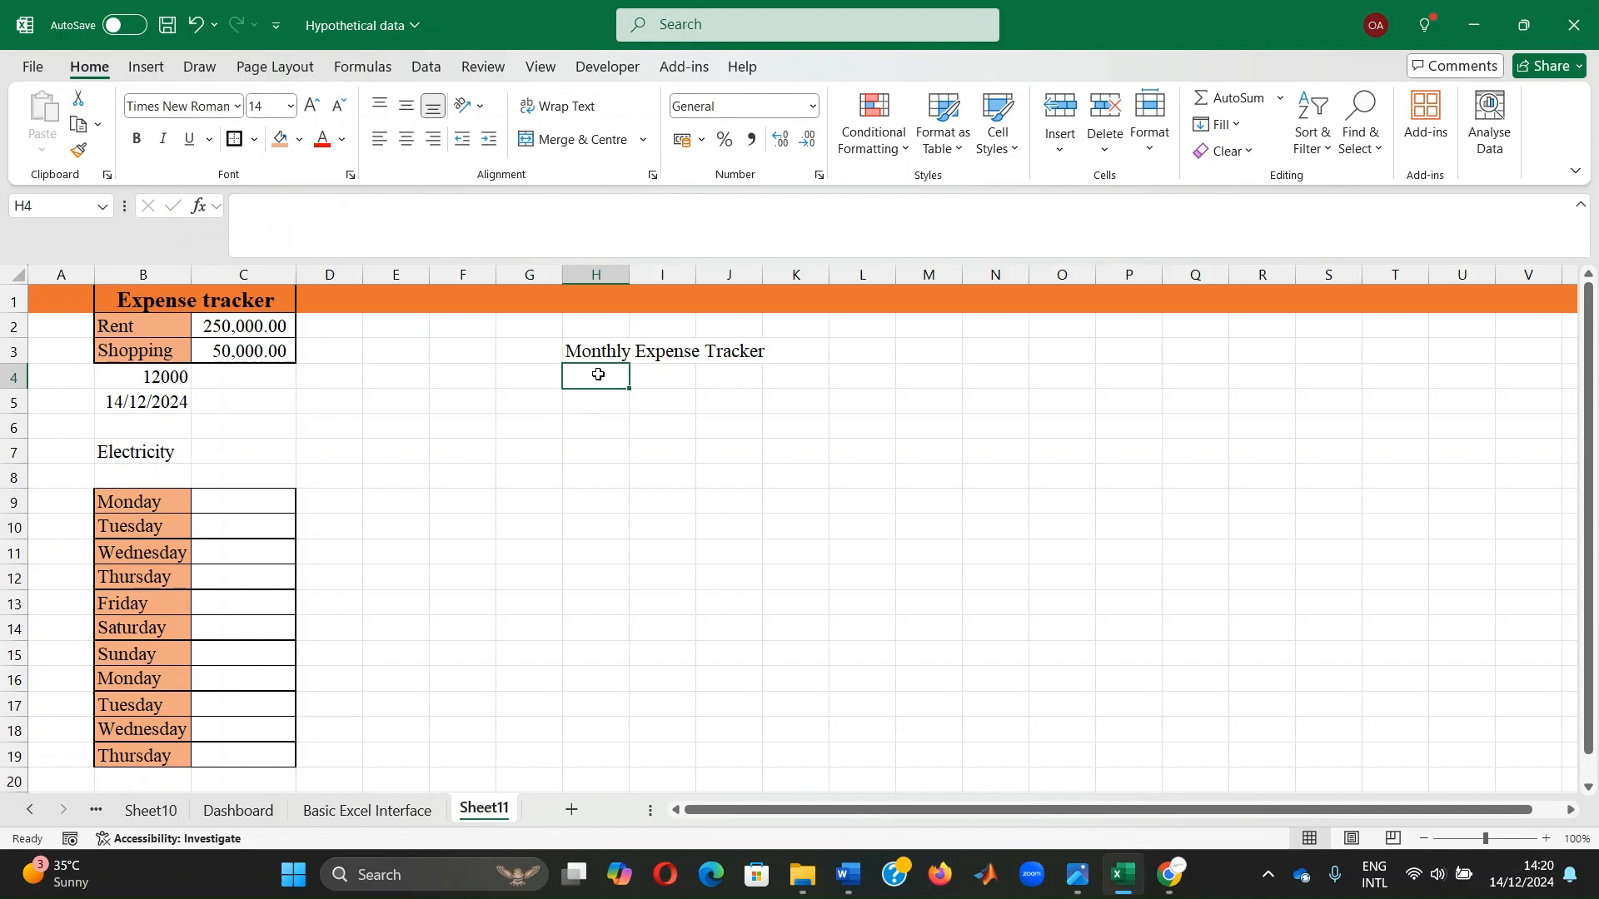
- Enter the column headers Date, Description, Category and Amount in cells H4 to K4
text(Date)
key(Tab)
text(Des)
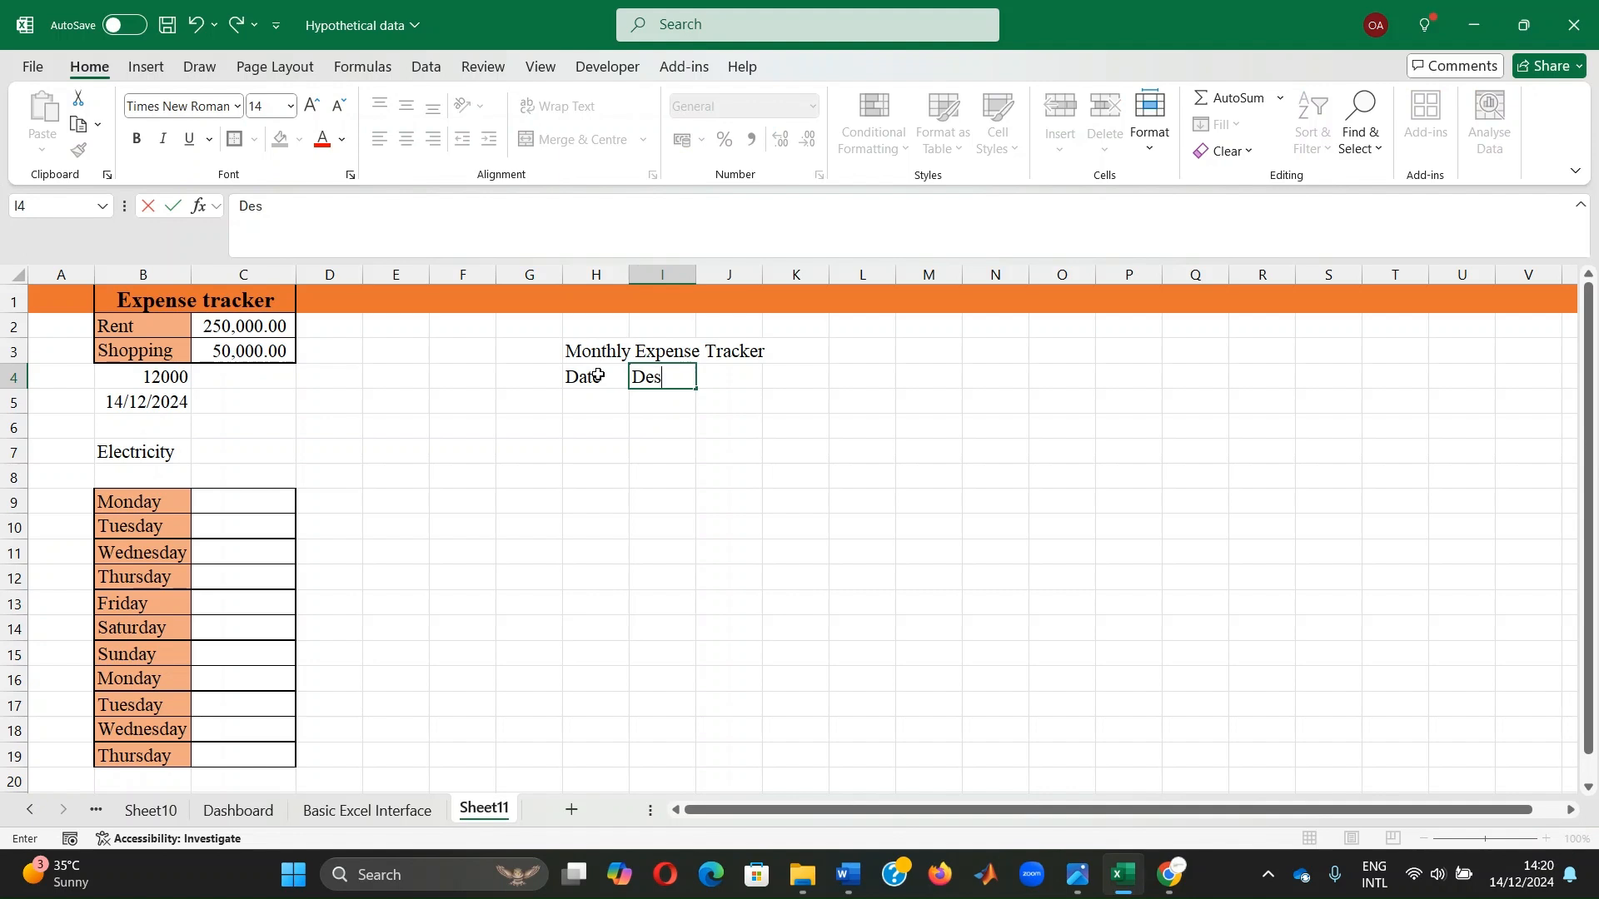
text(cription)
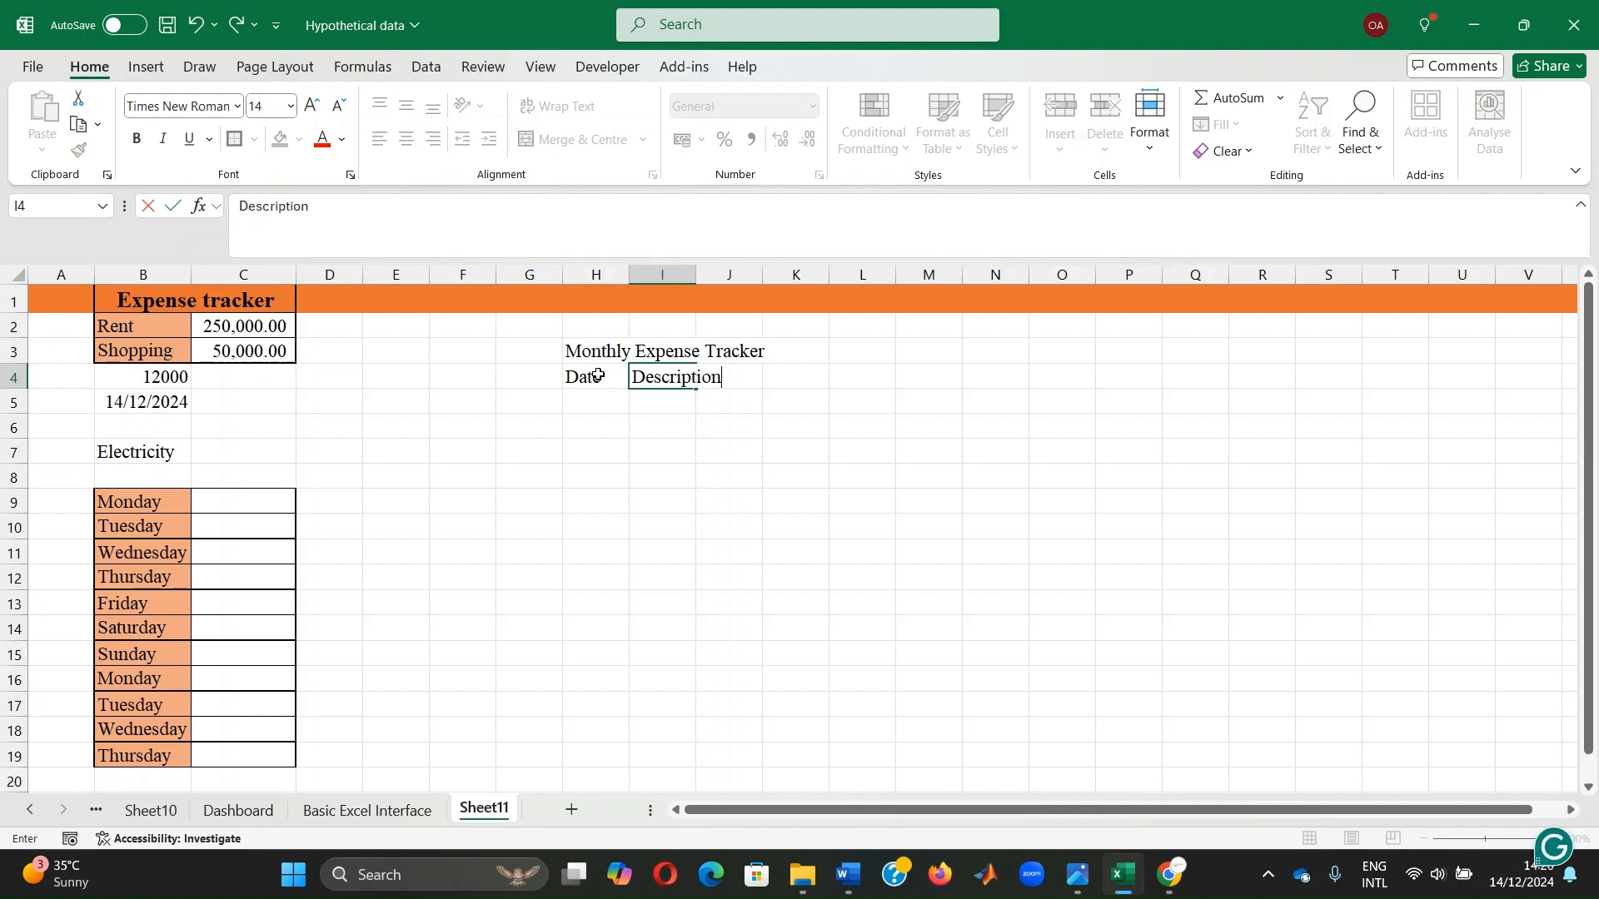
key(Tab)
text(Categ)
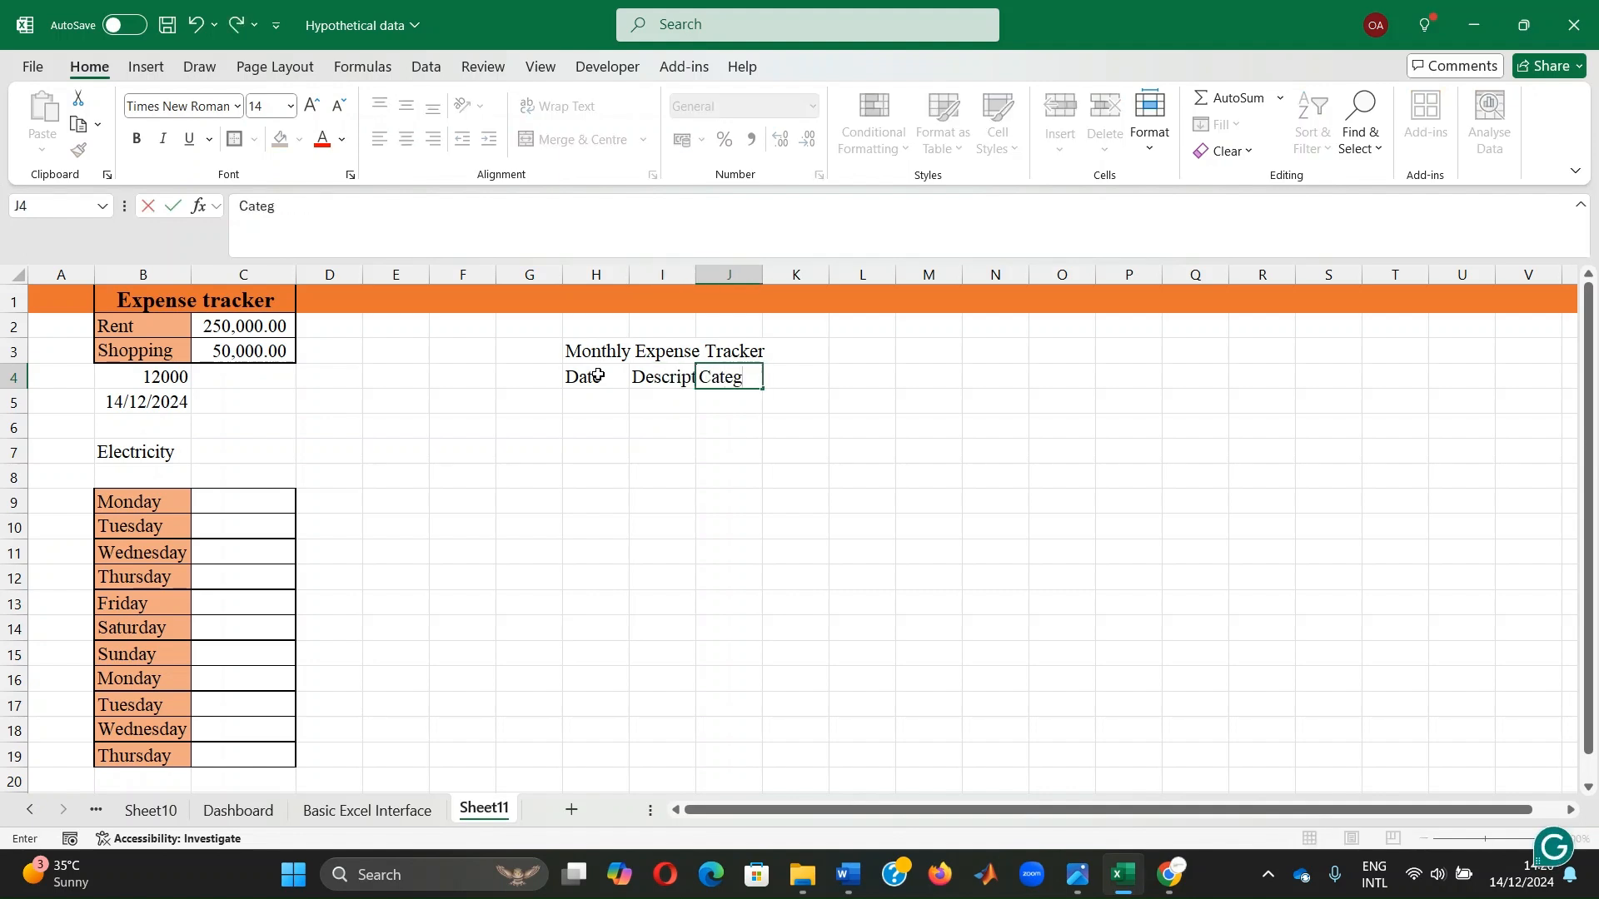
text(ory)
key(Tab)
text(Amount)
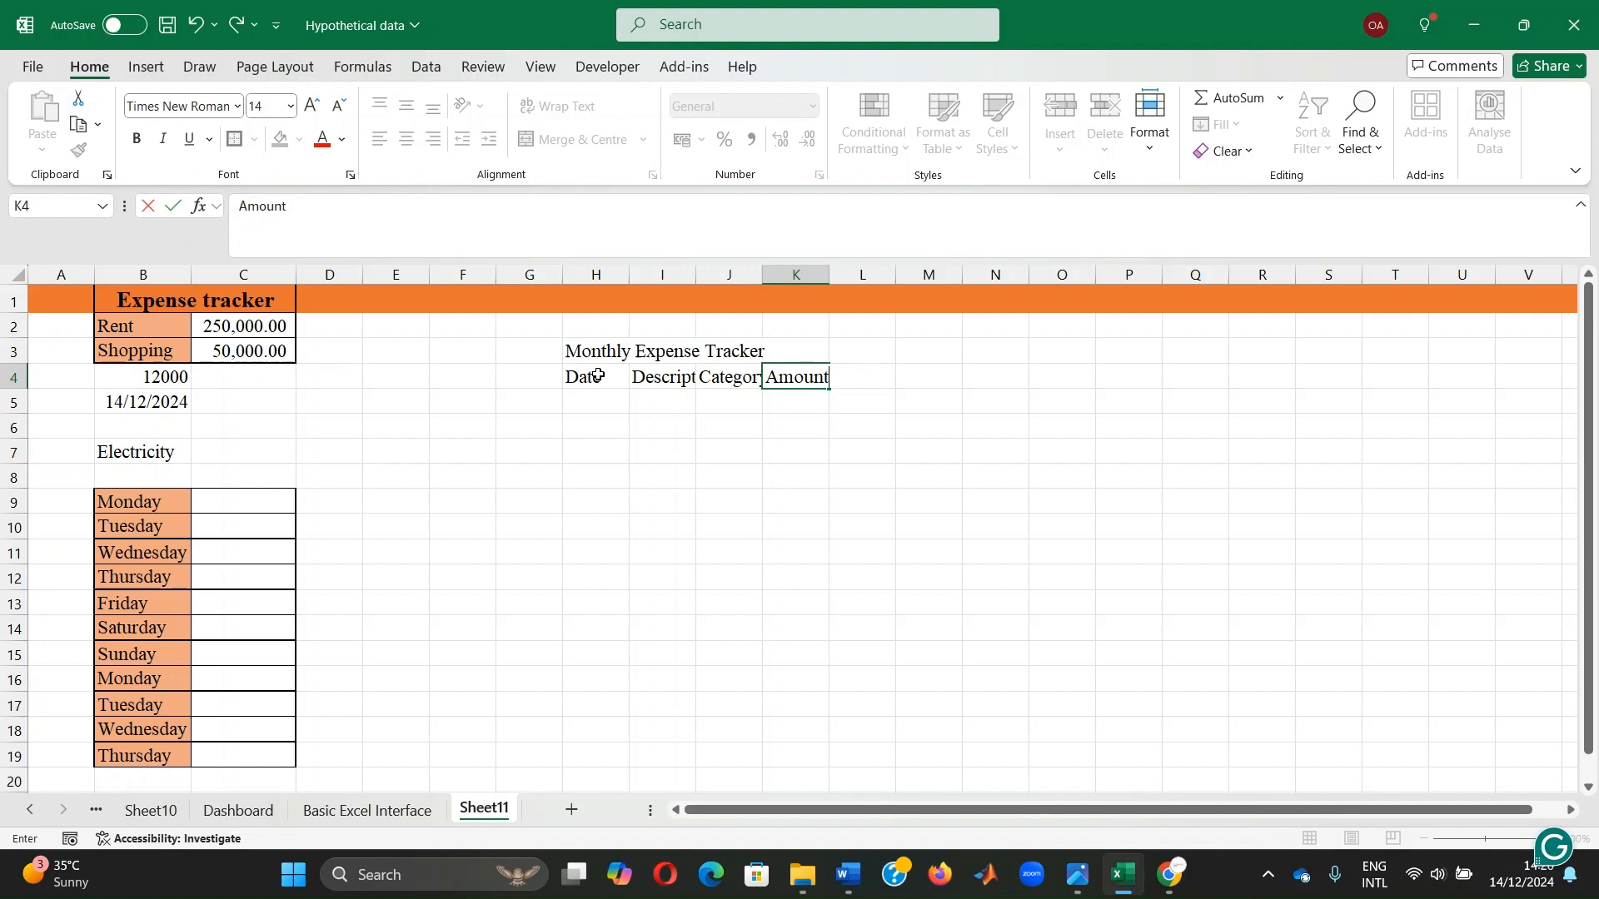
key(Return)
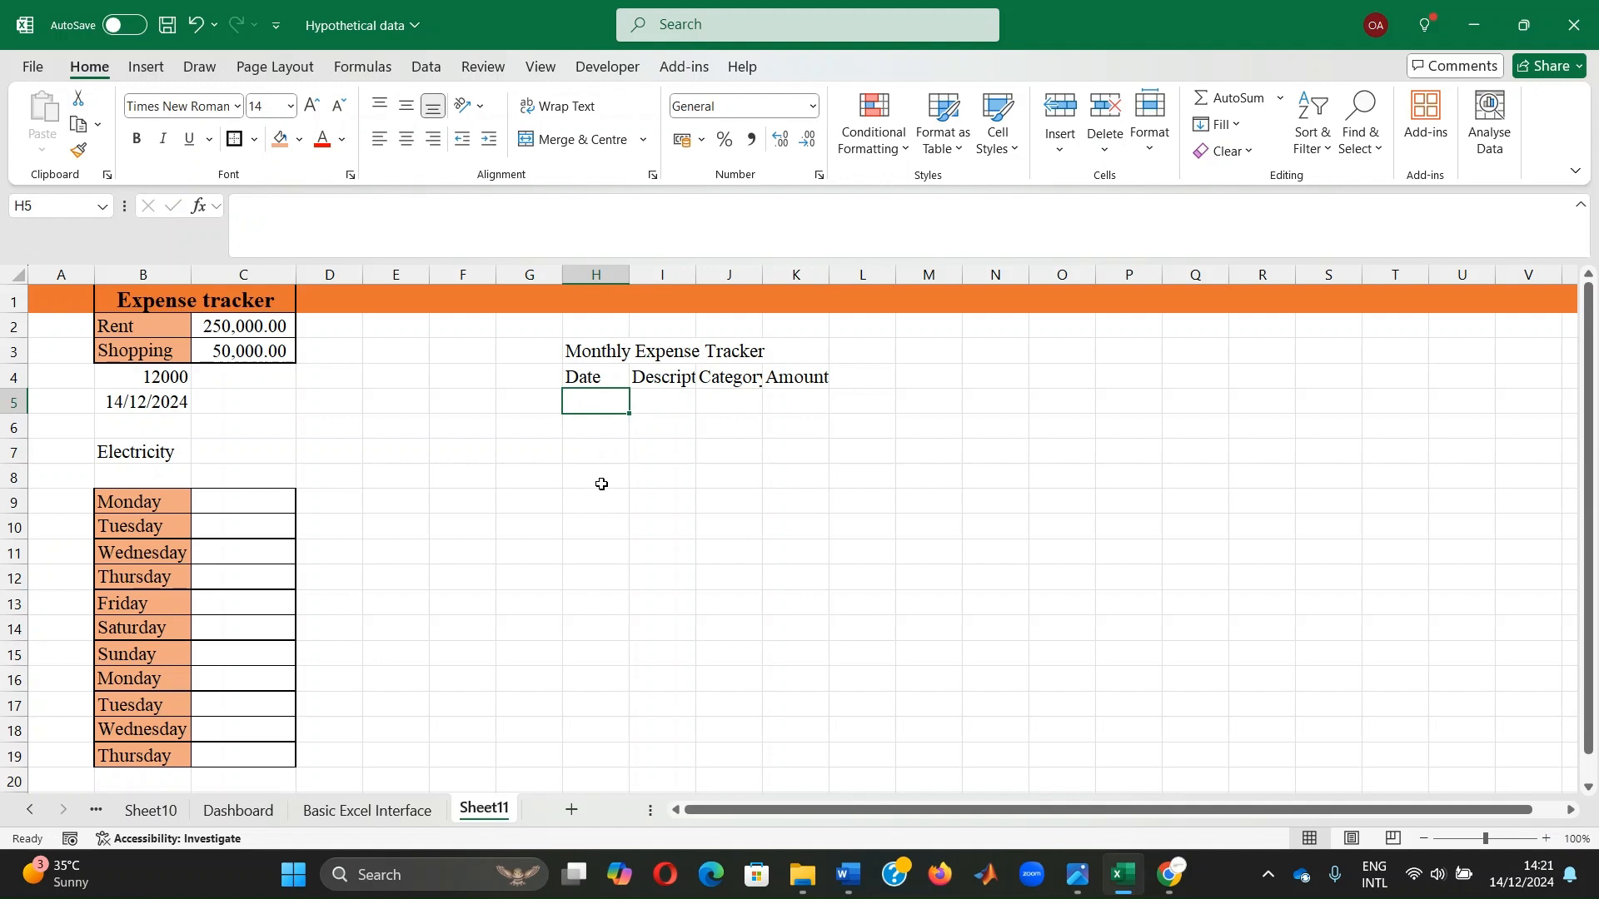
- Fill in the first expense in row 5 with 11/12/2024, Shopping, Food and 5000
text(11)
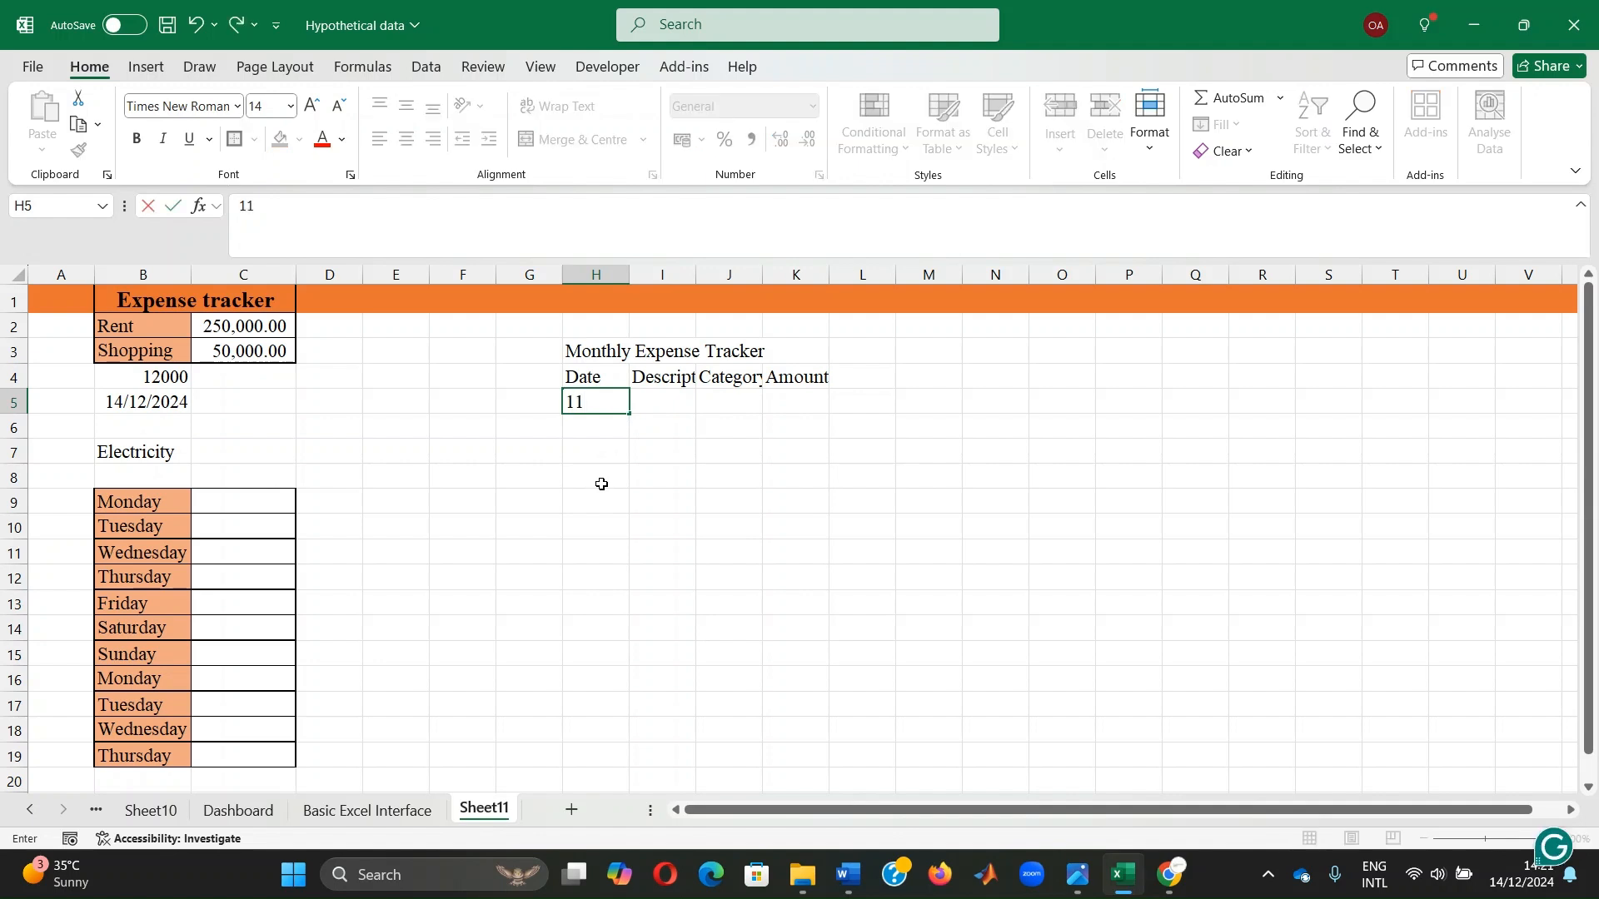
text(/12/2024)
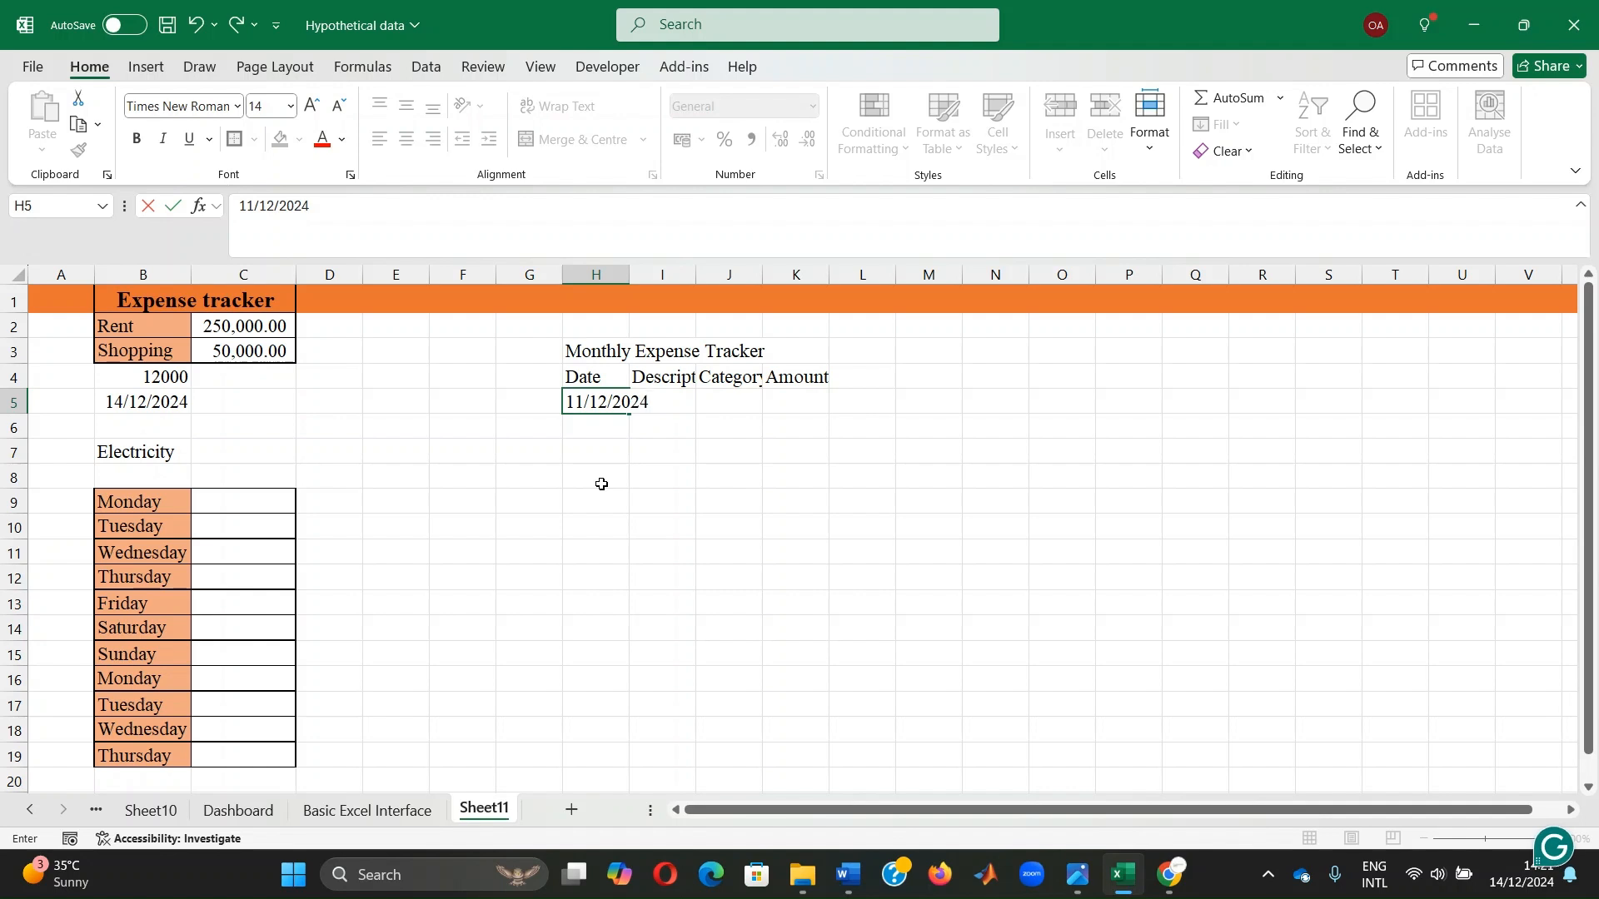
key(Tab)
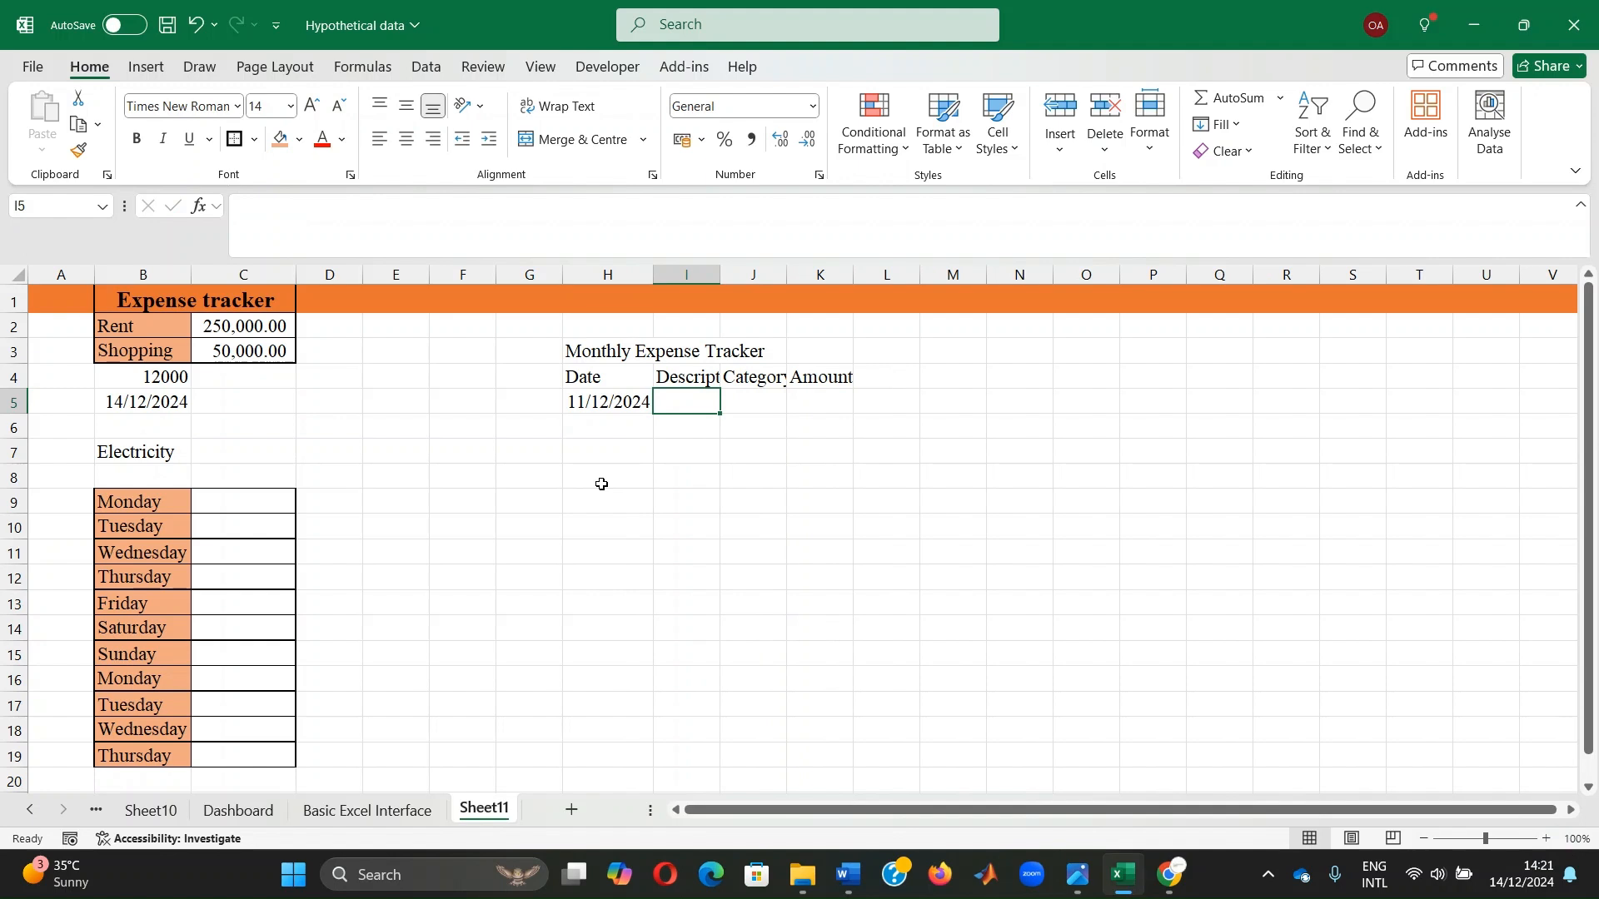
text(Shopping)
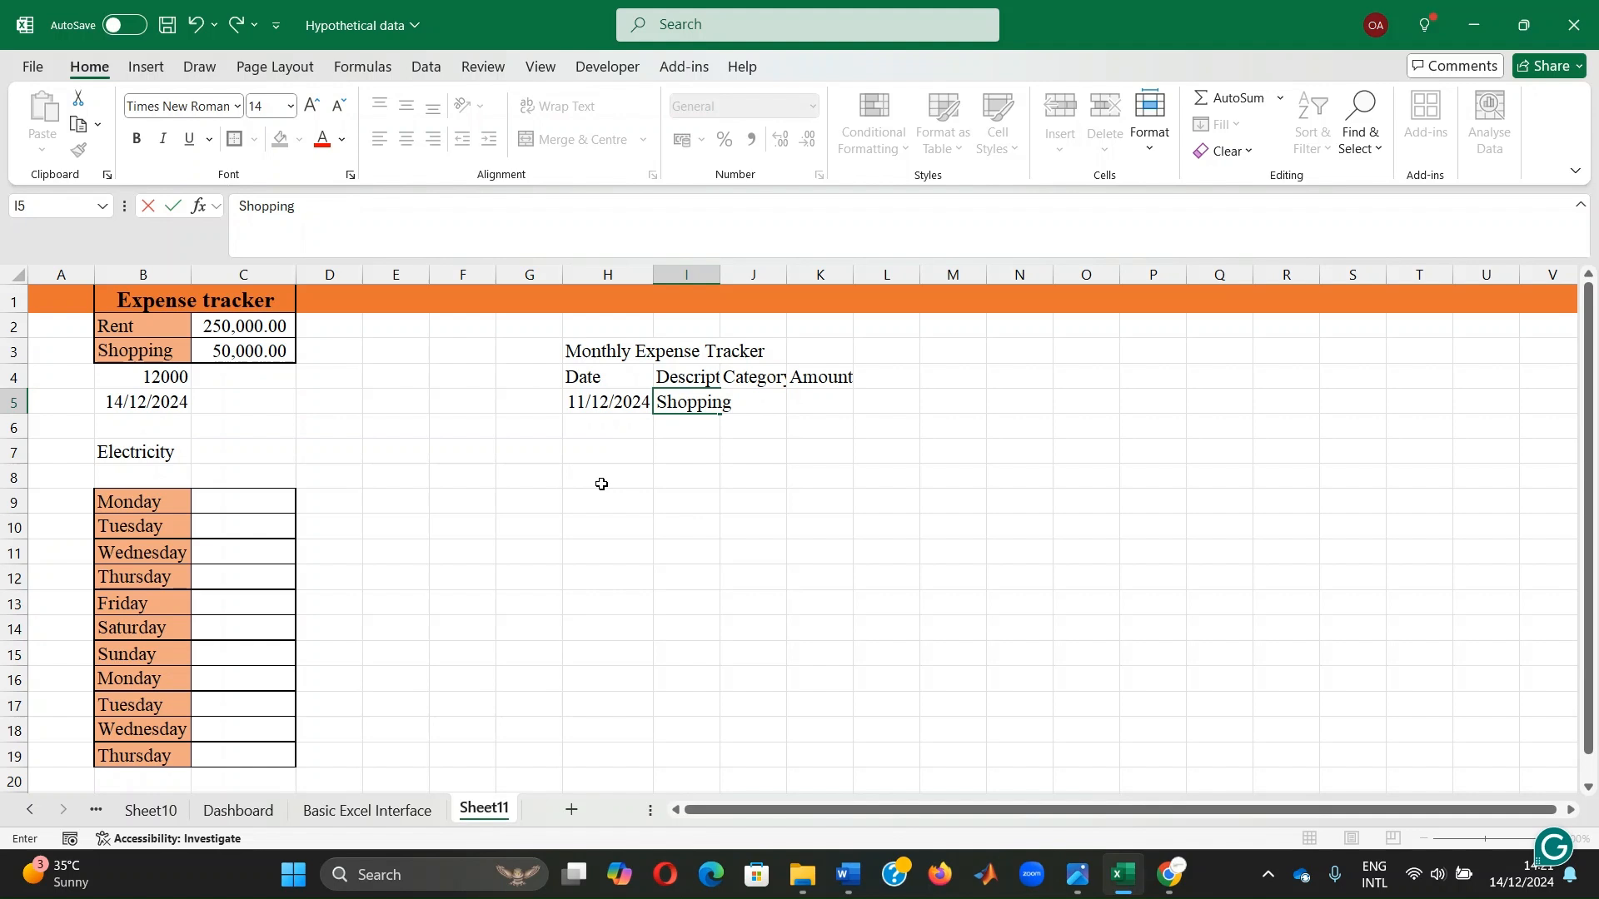
key(Tab)
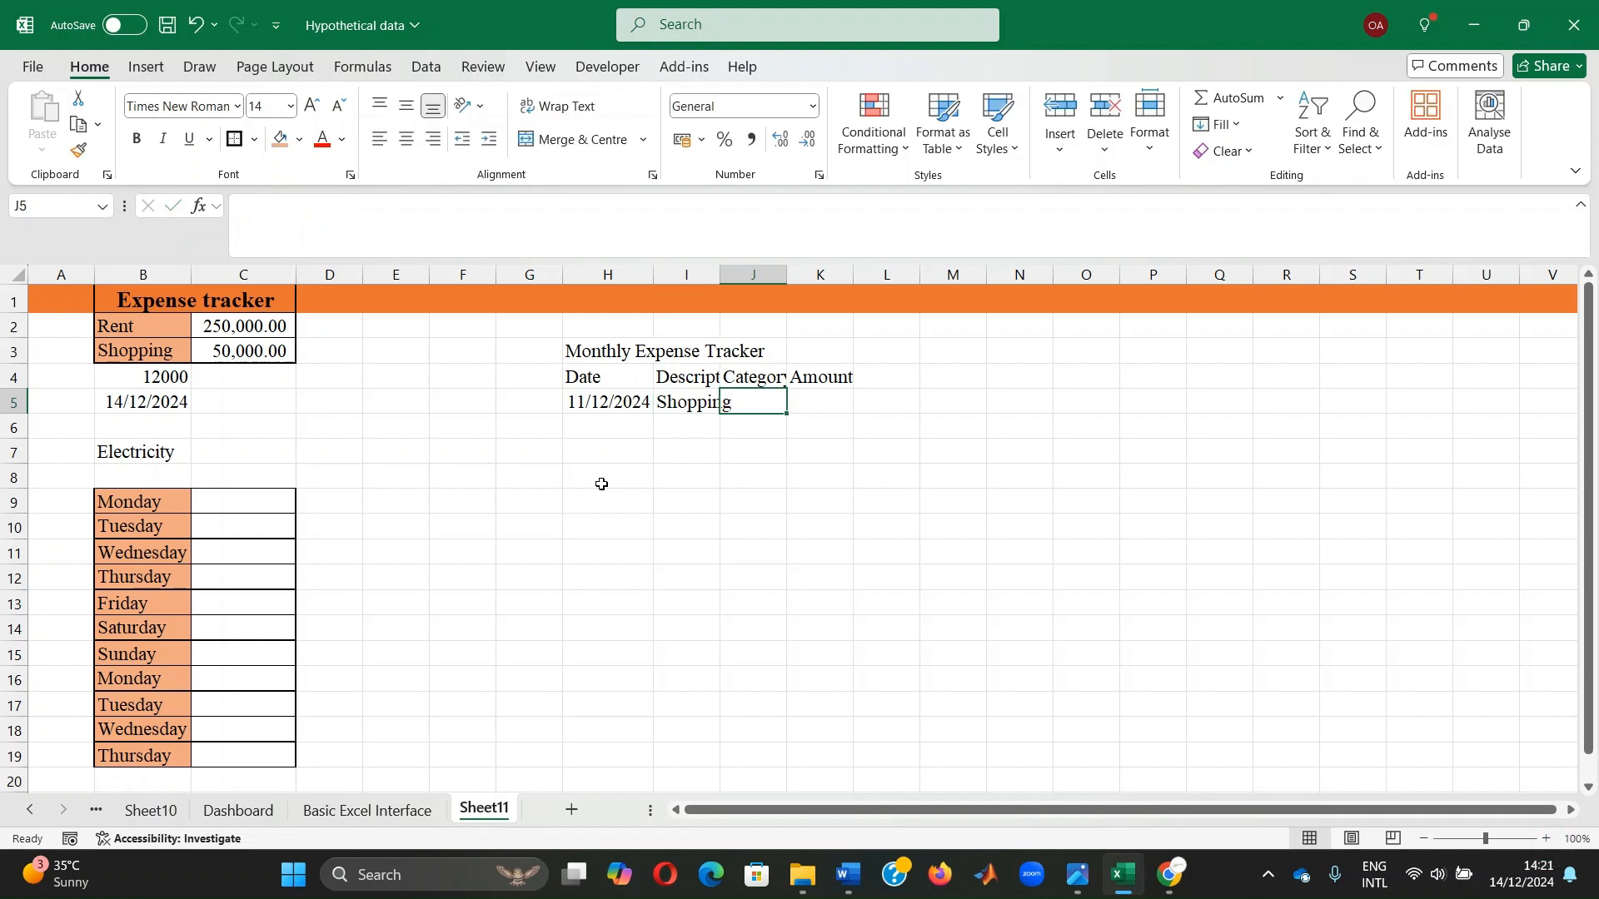
text(Food)
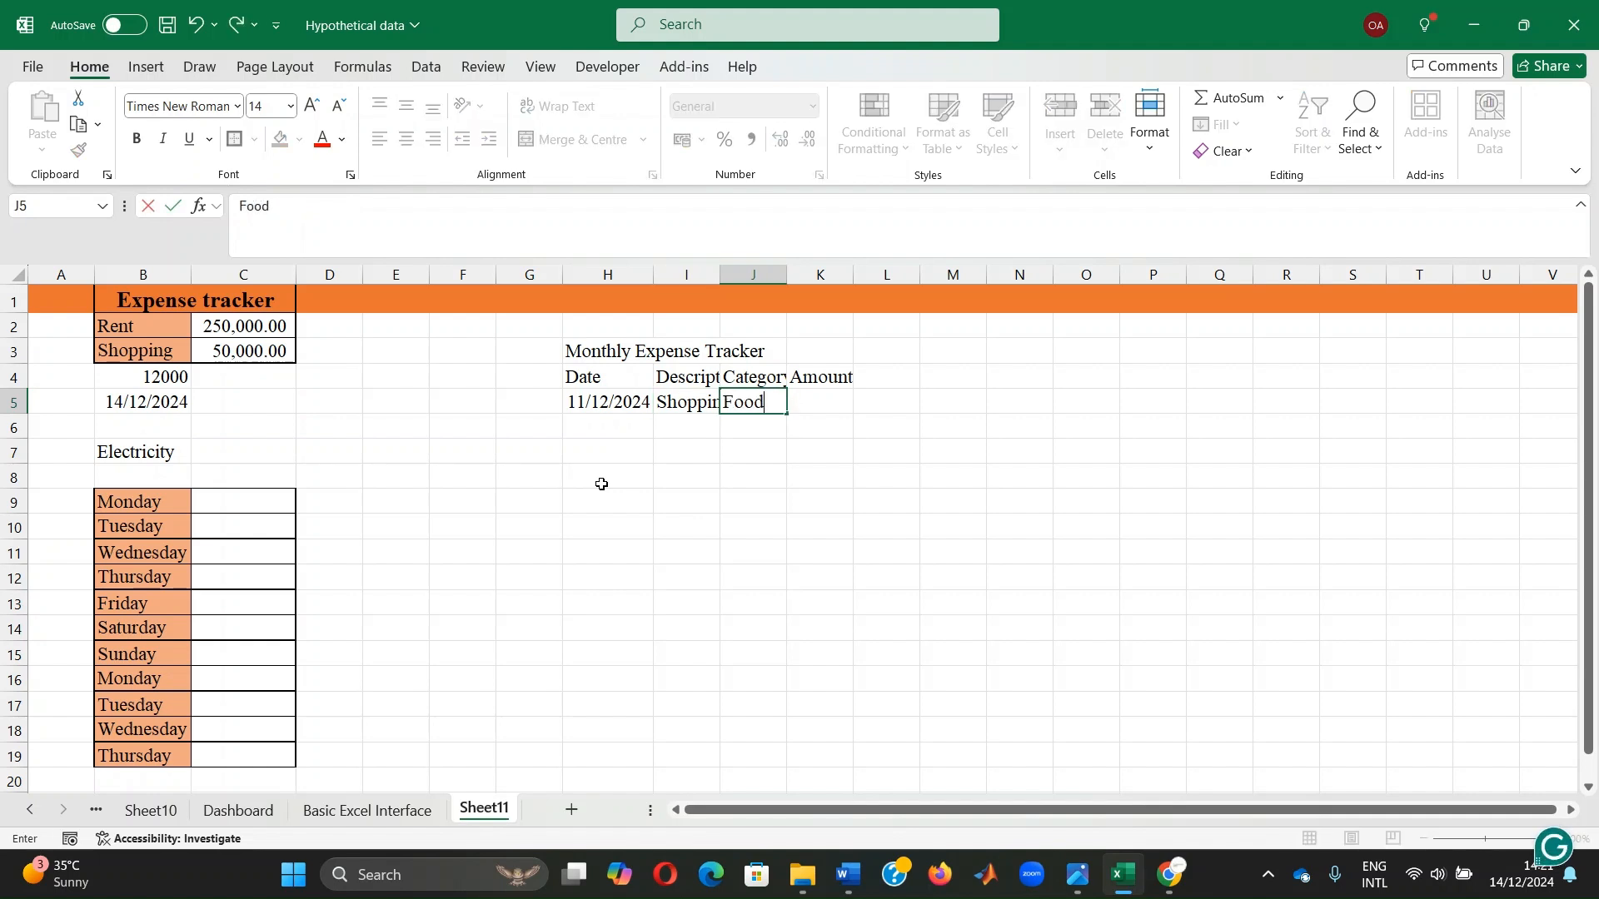
key(Tab)
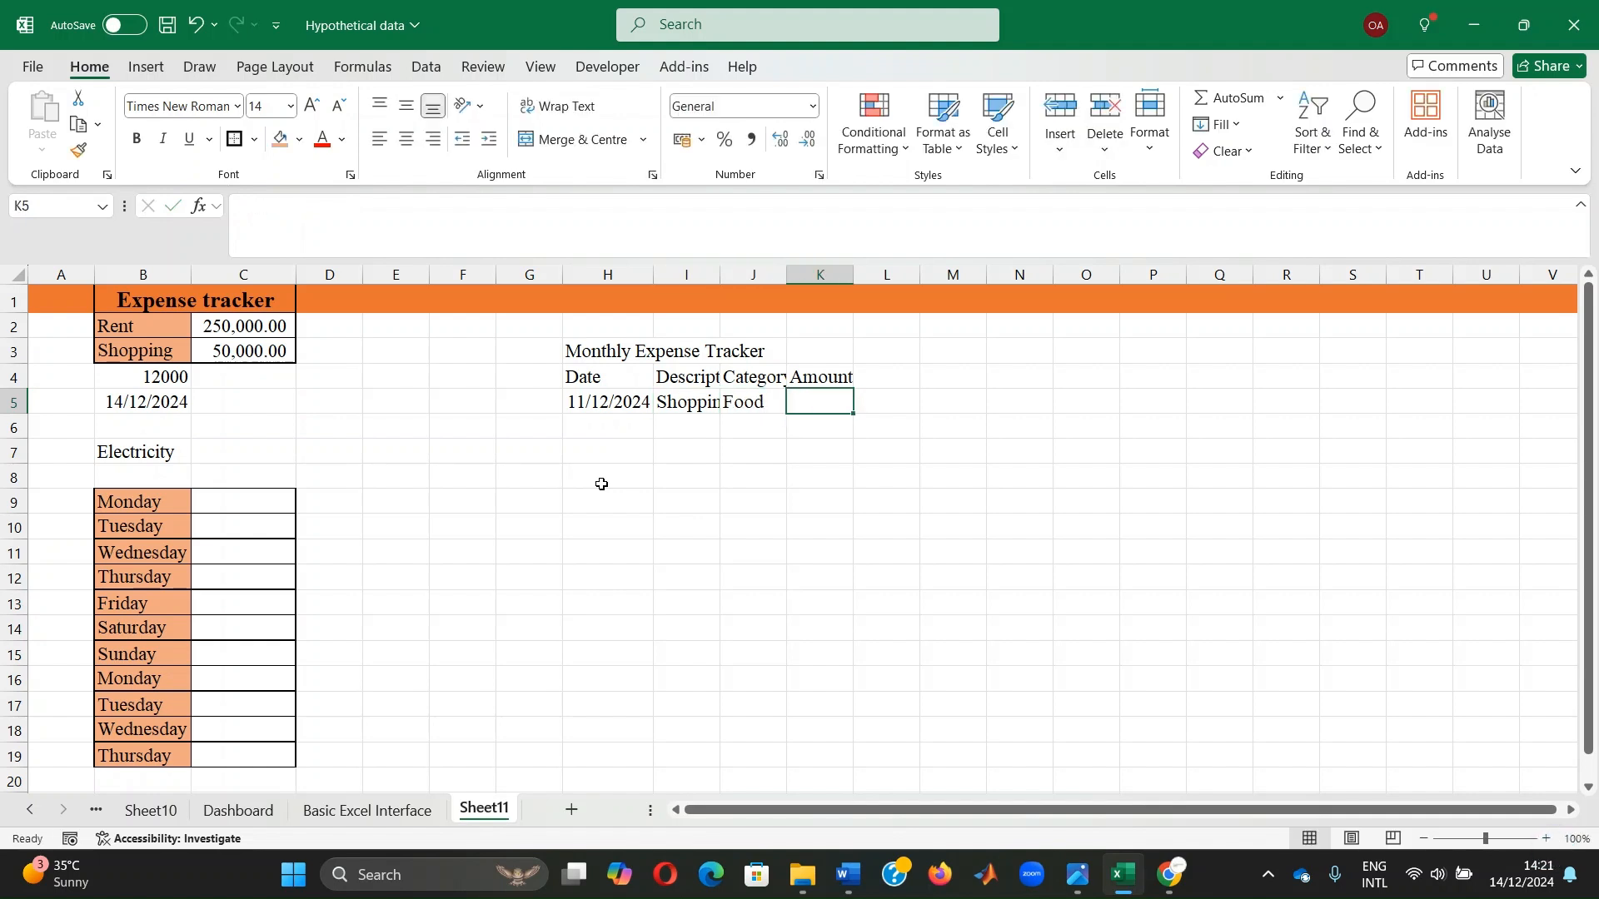
text(5000)
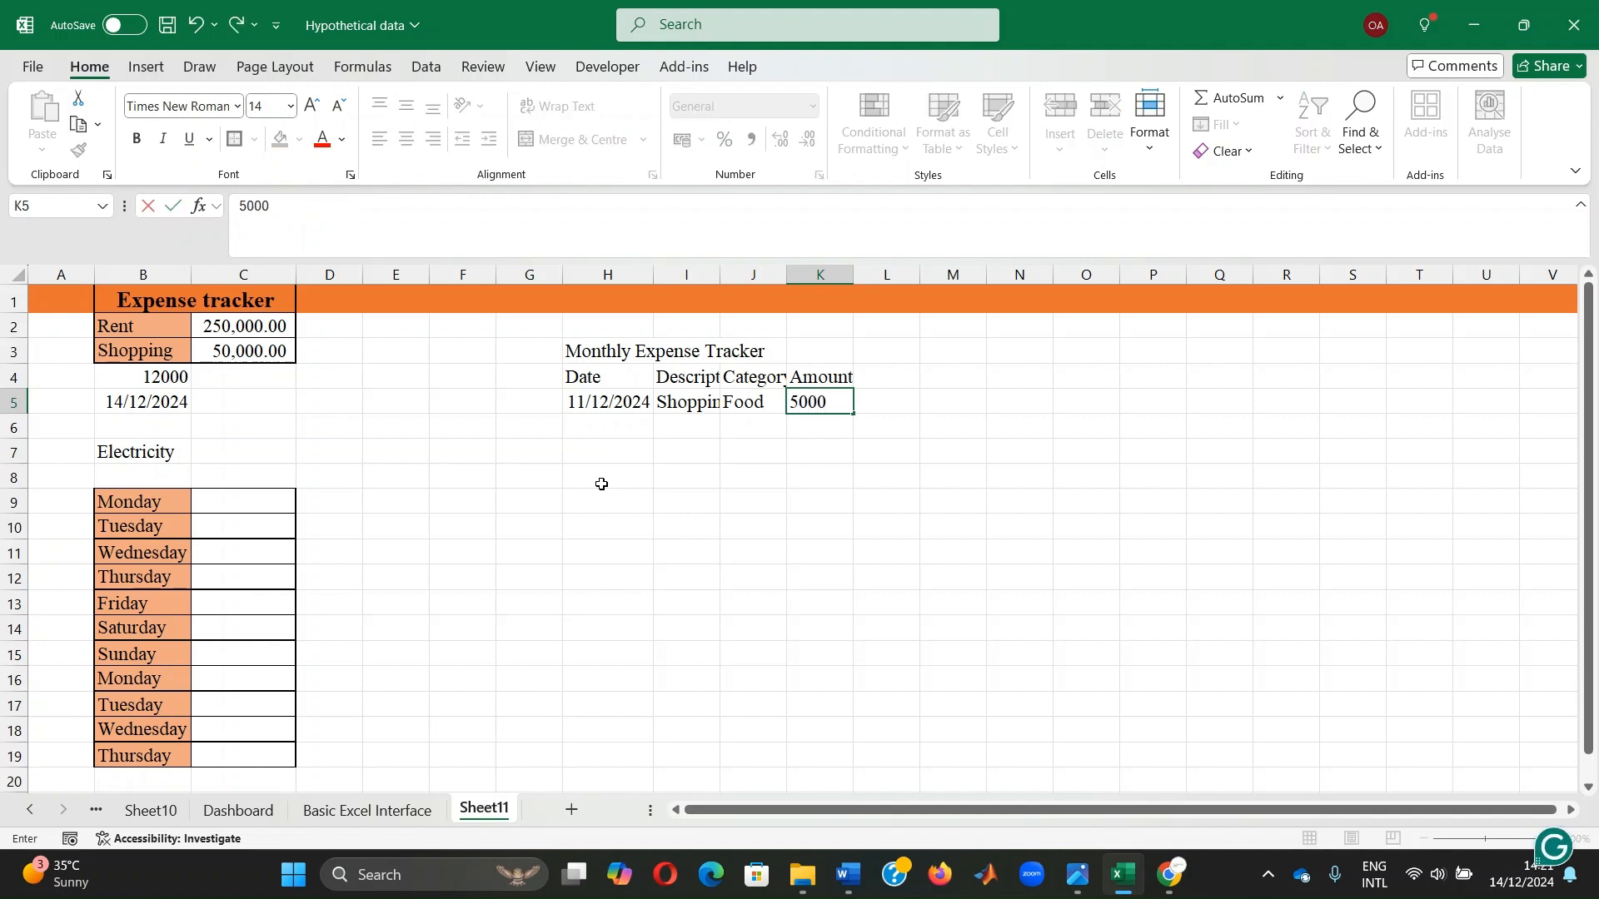
key(Return)
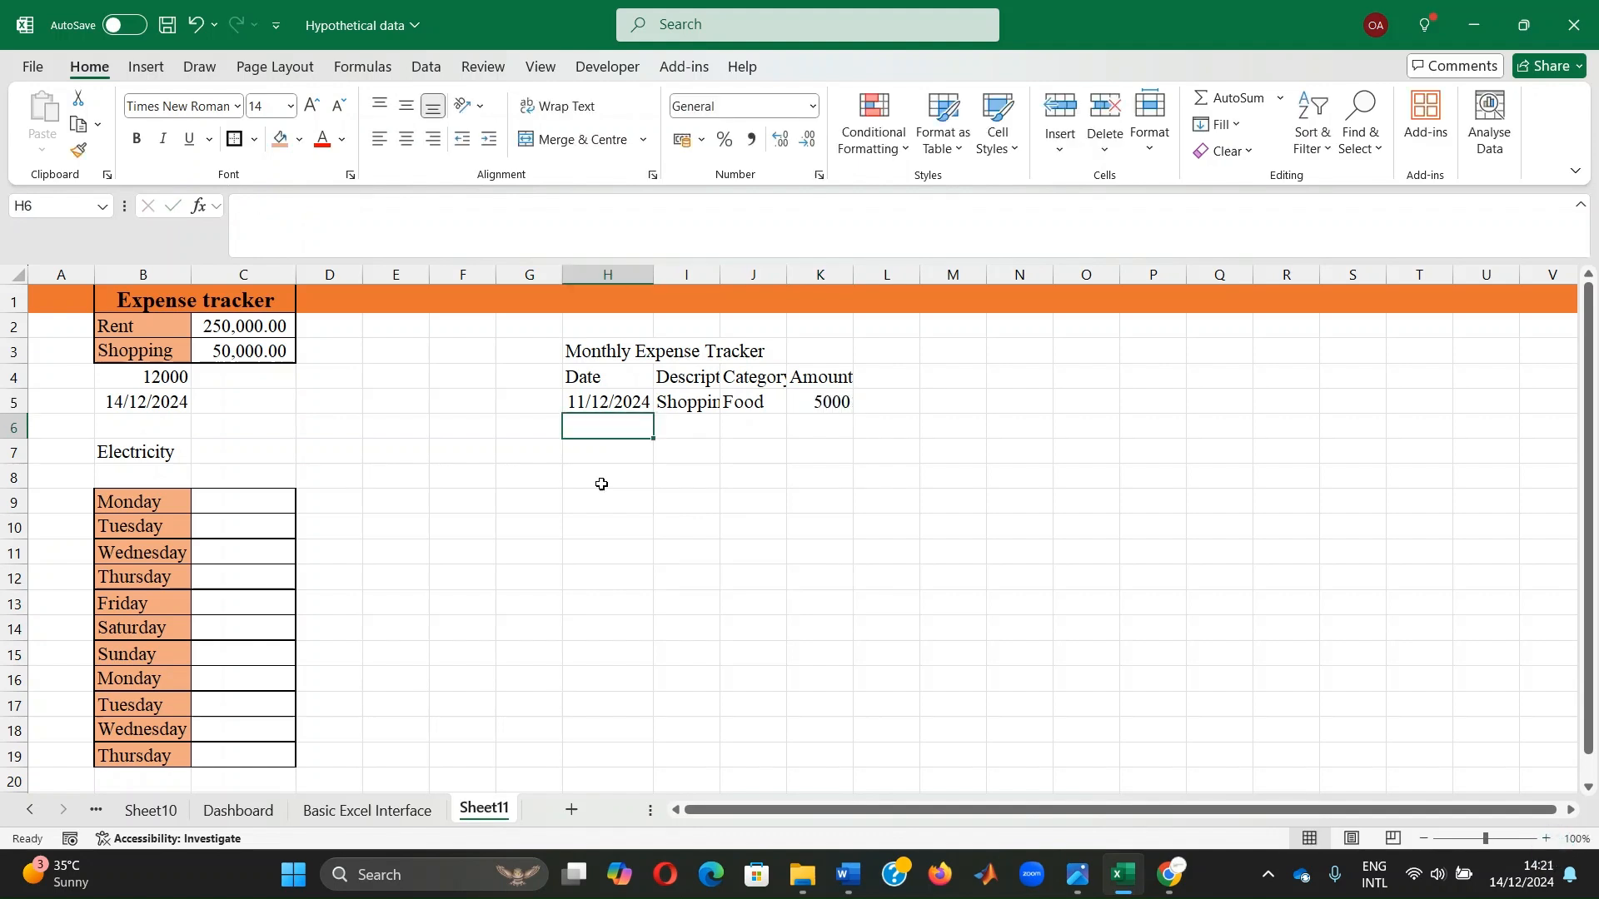
- Fill in the second expense in row 6 with 12/12/2024, Rent, Shop and 3000
text(12)
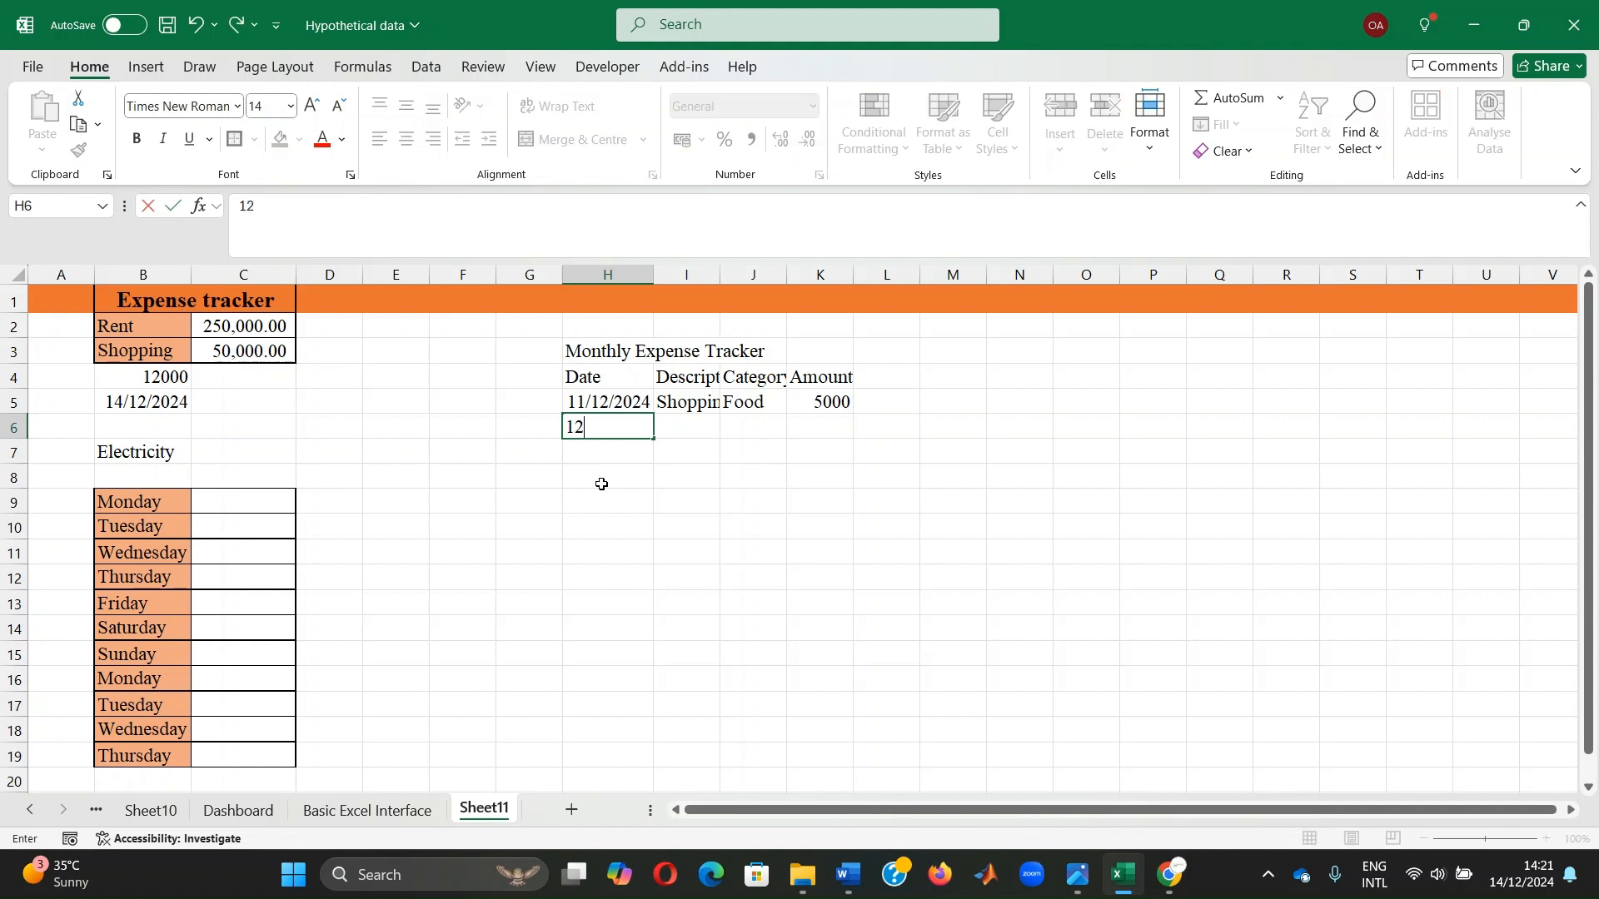
text(/12/2024)
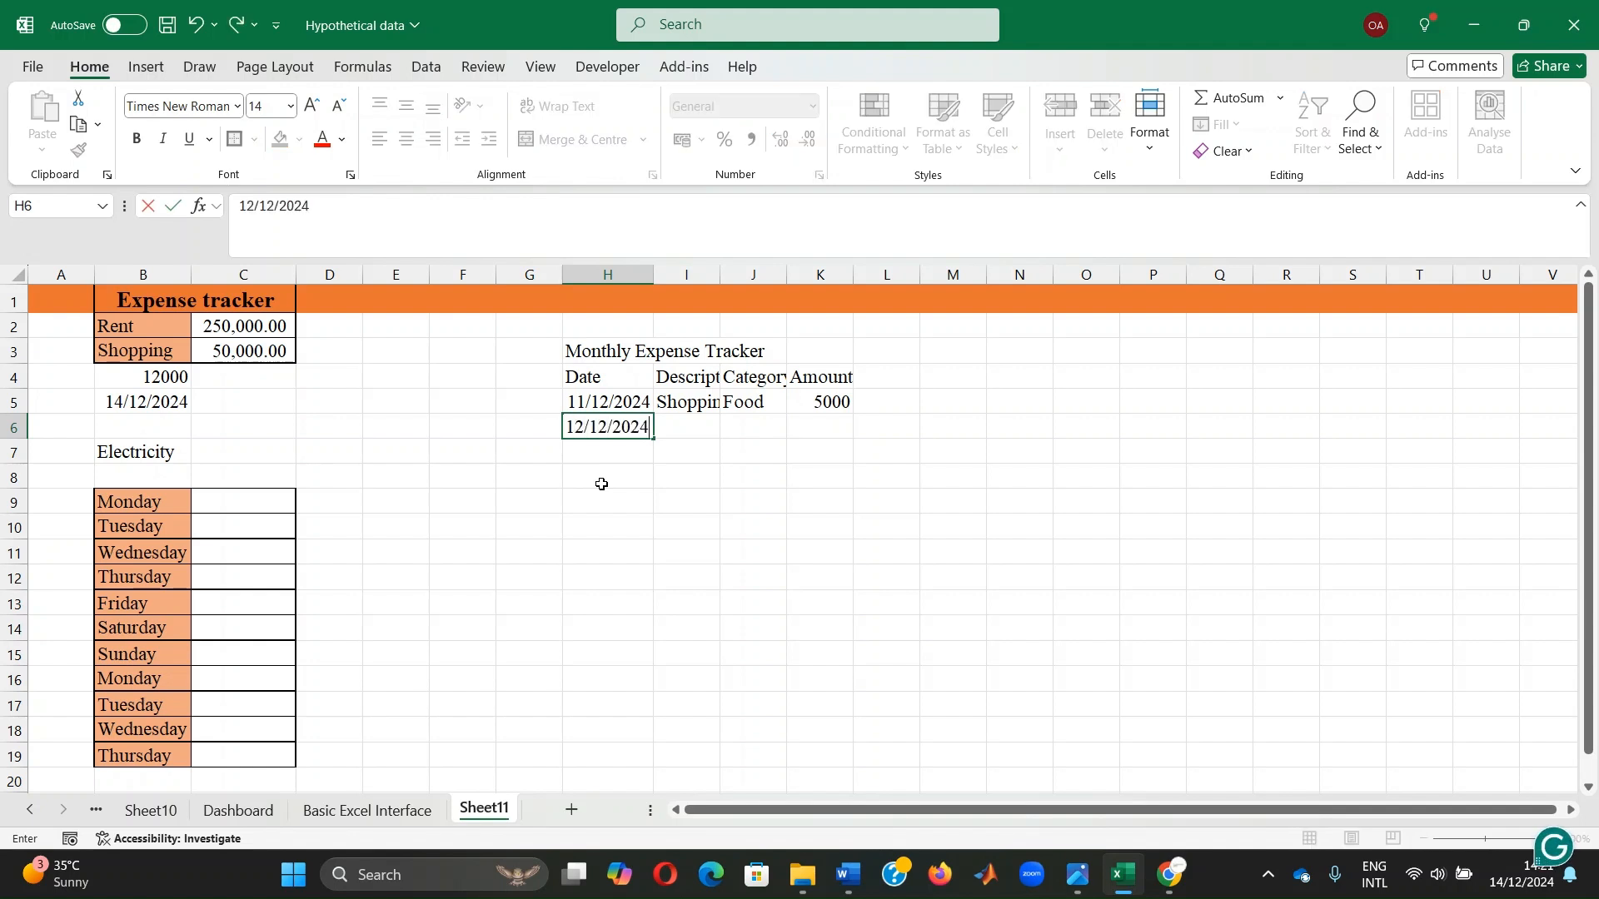
key(Tab)
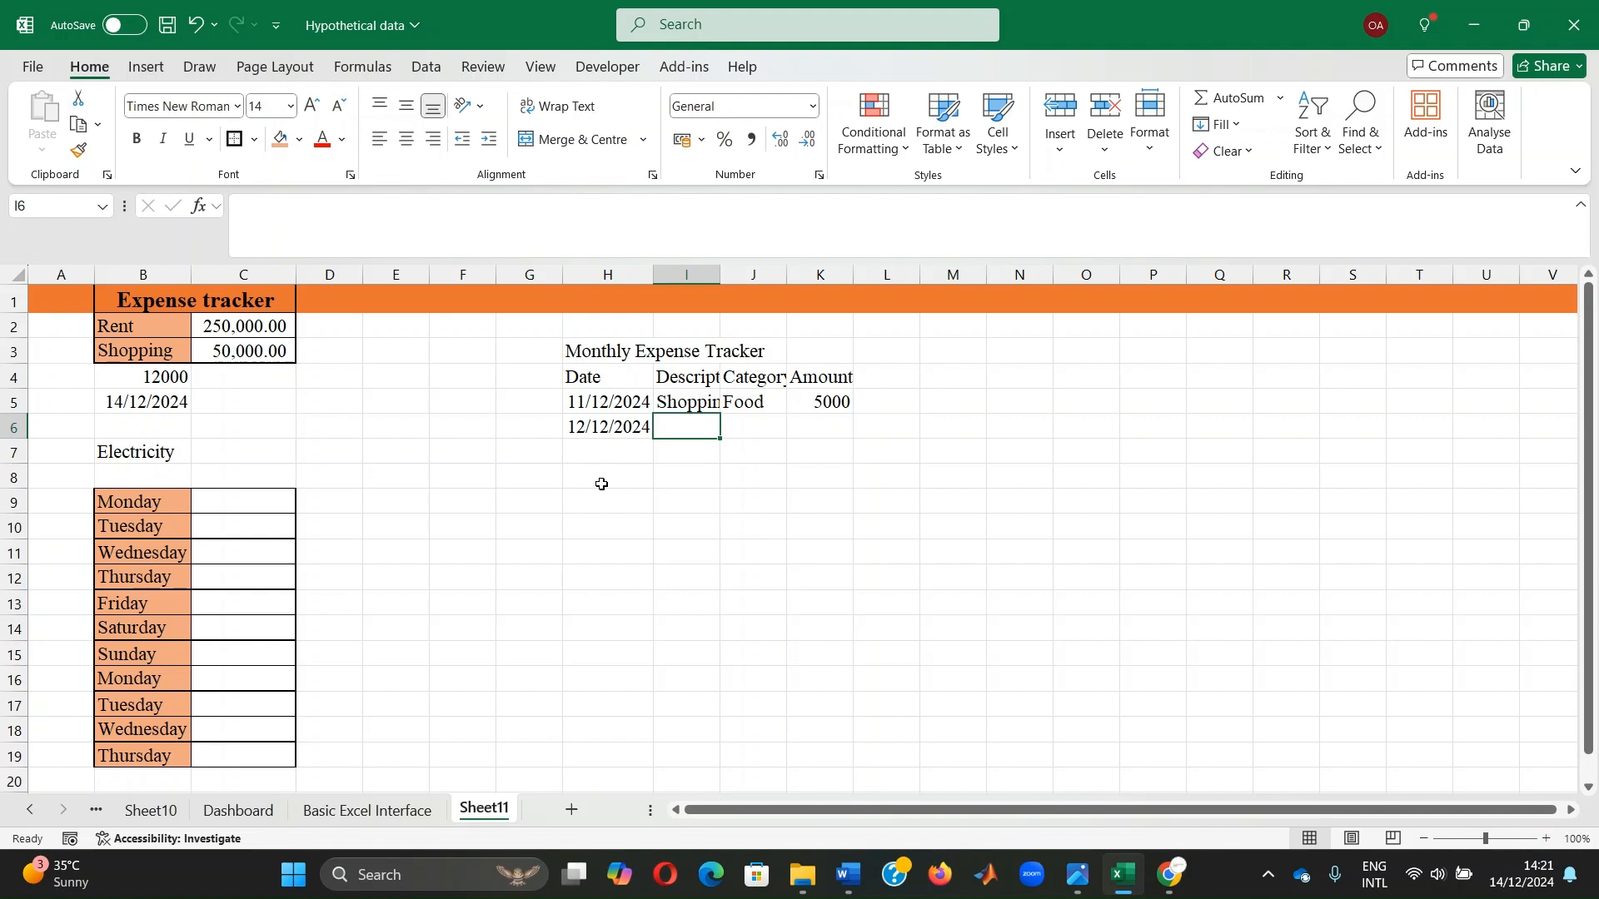
text(Rent)
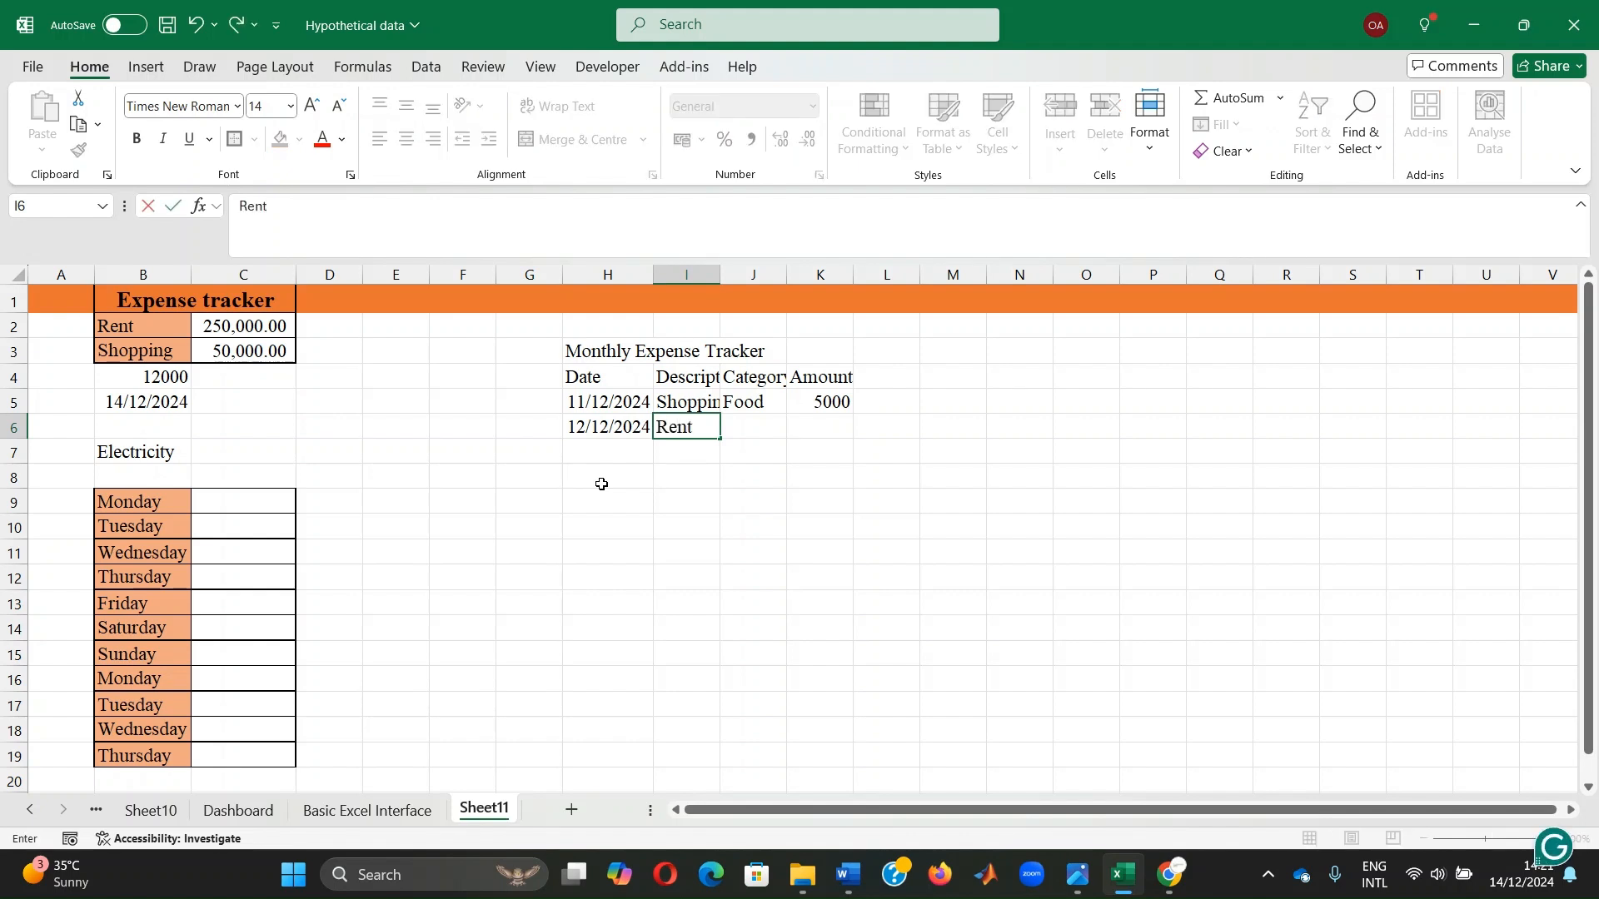
key(Tab)
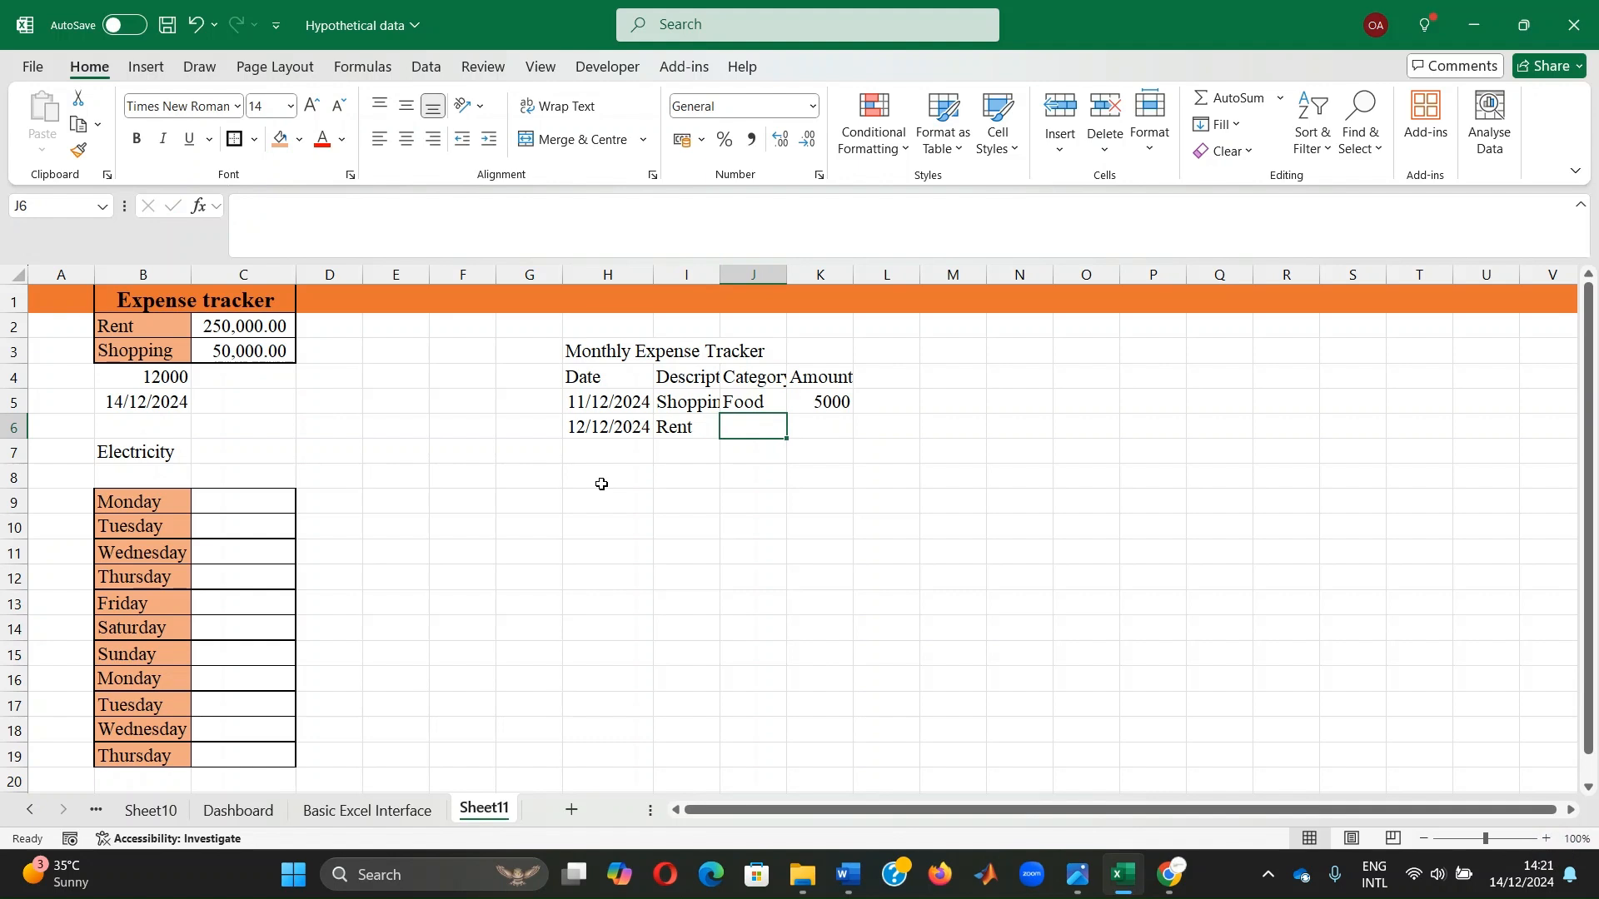
text(Shop)
key(Tab)
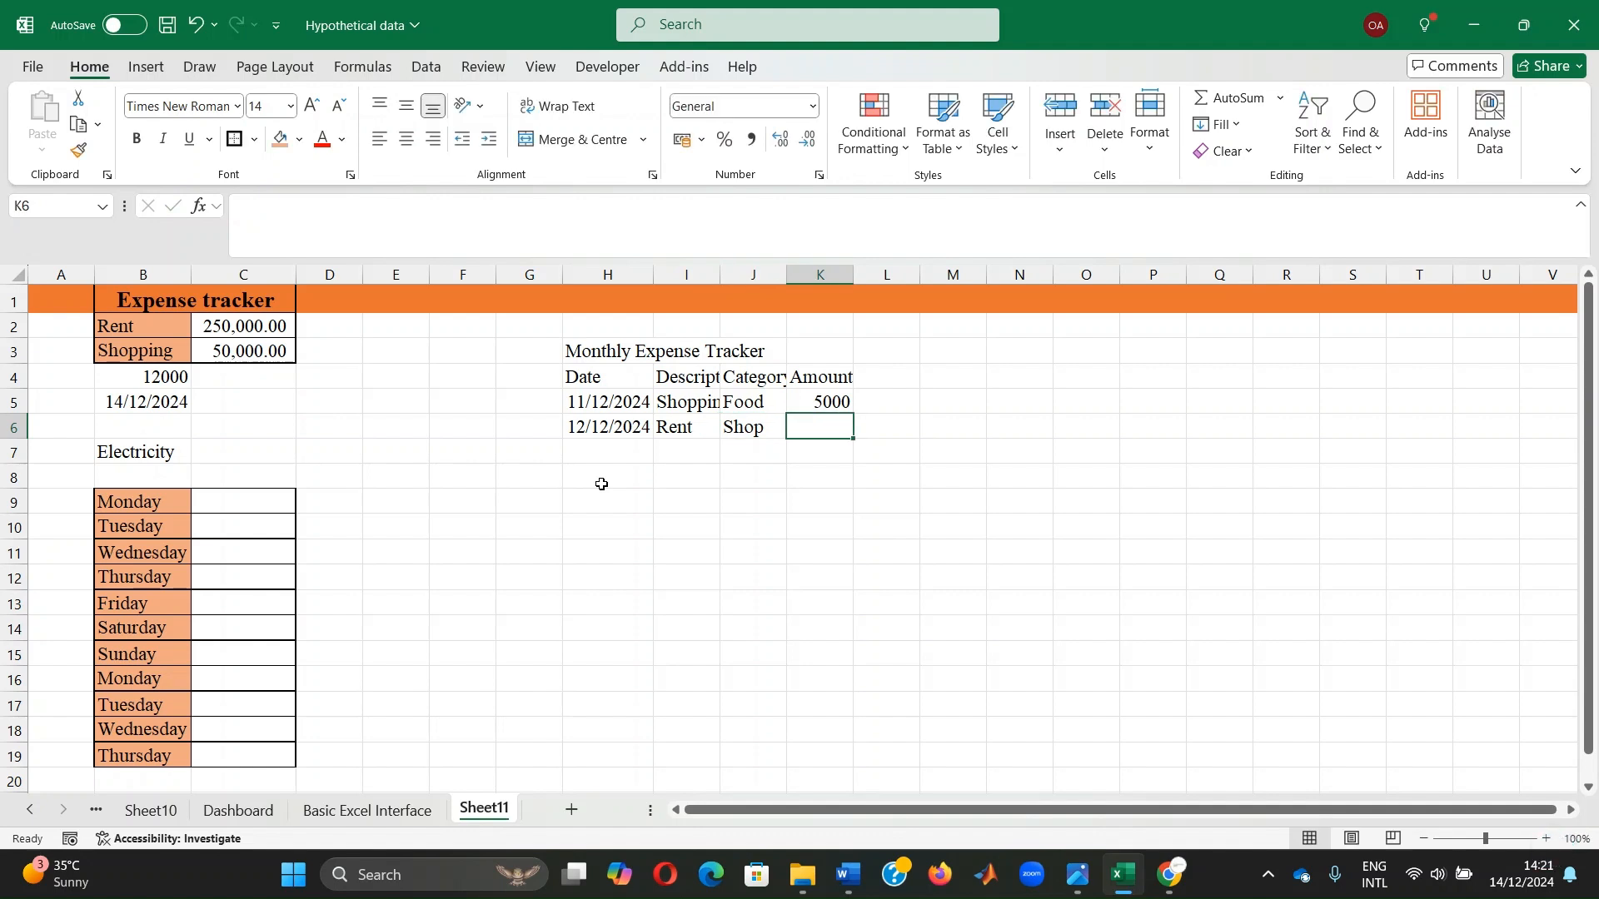
text(3000)
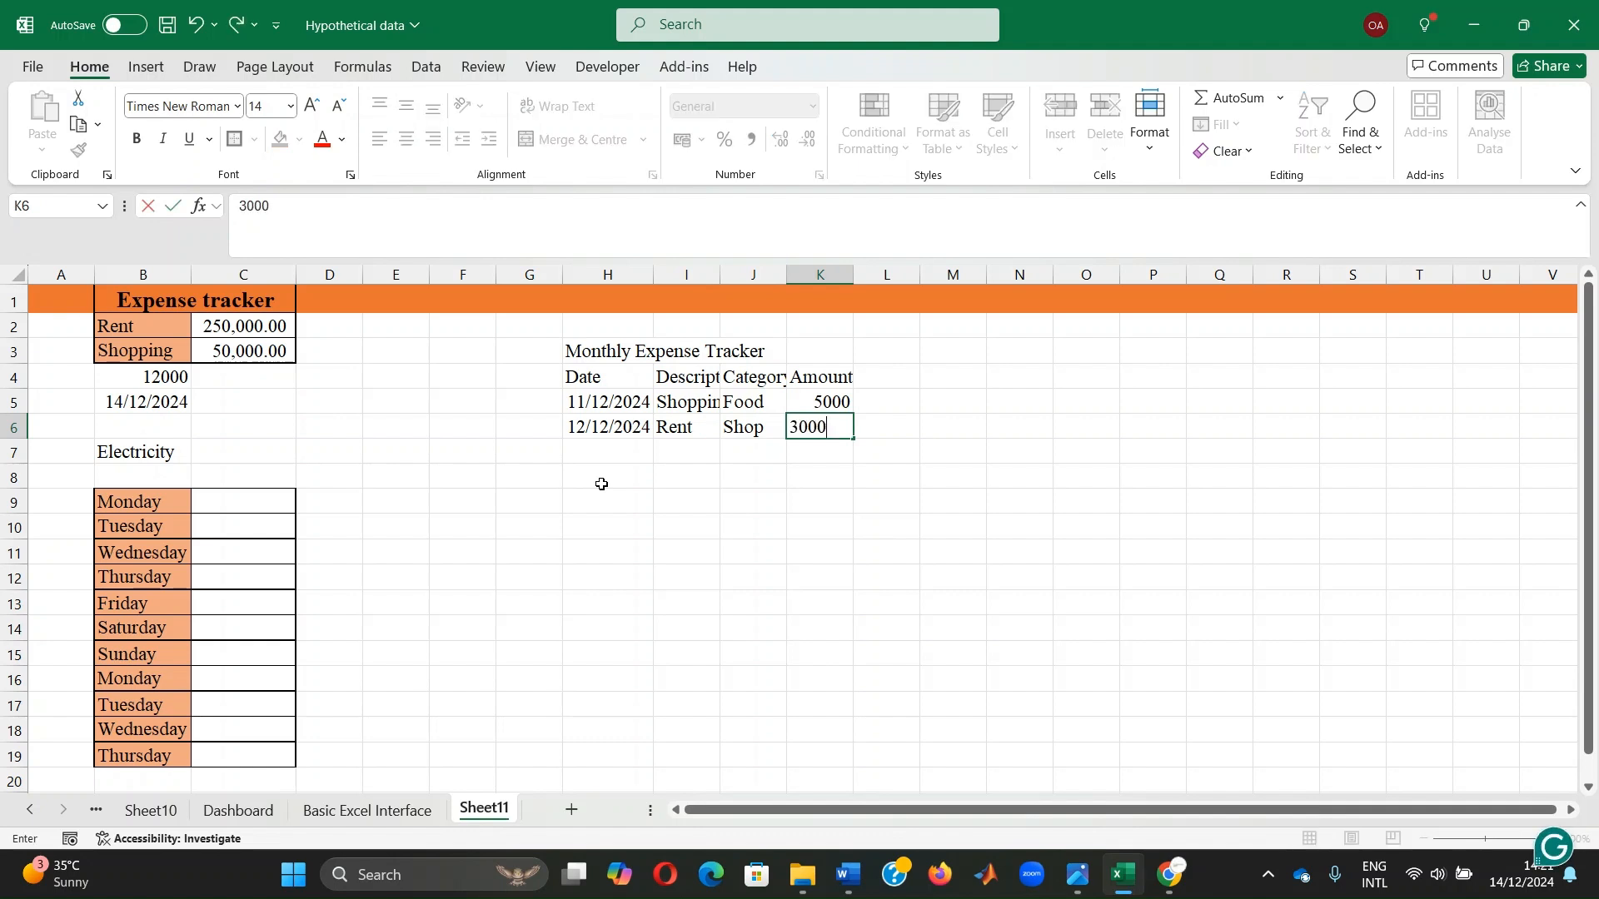
key(Return)
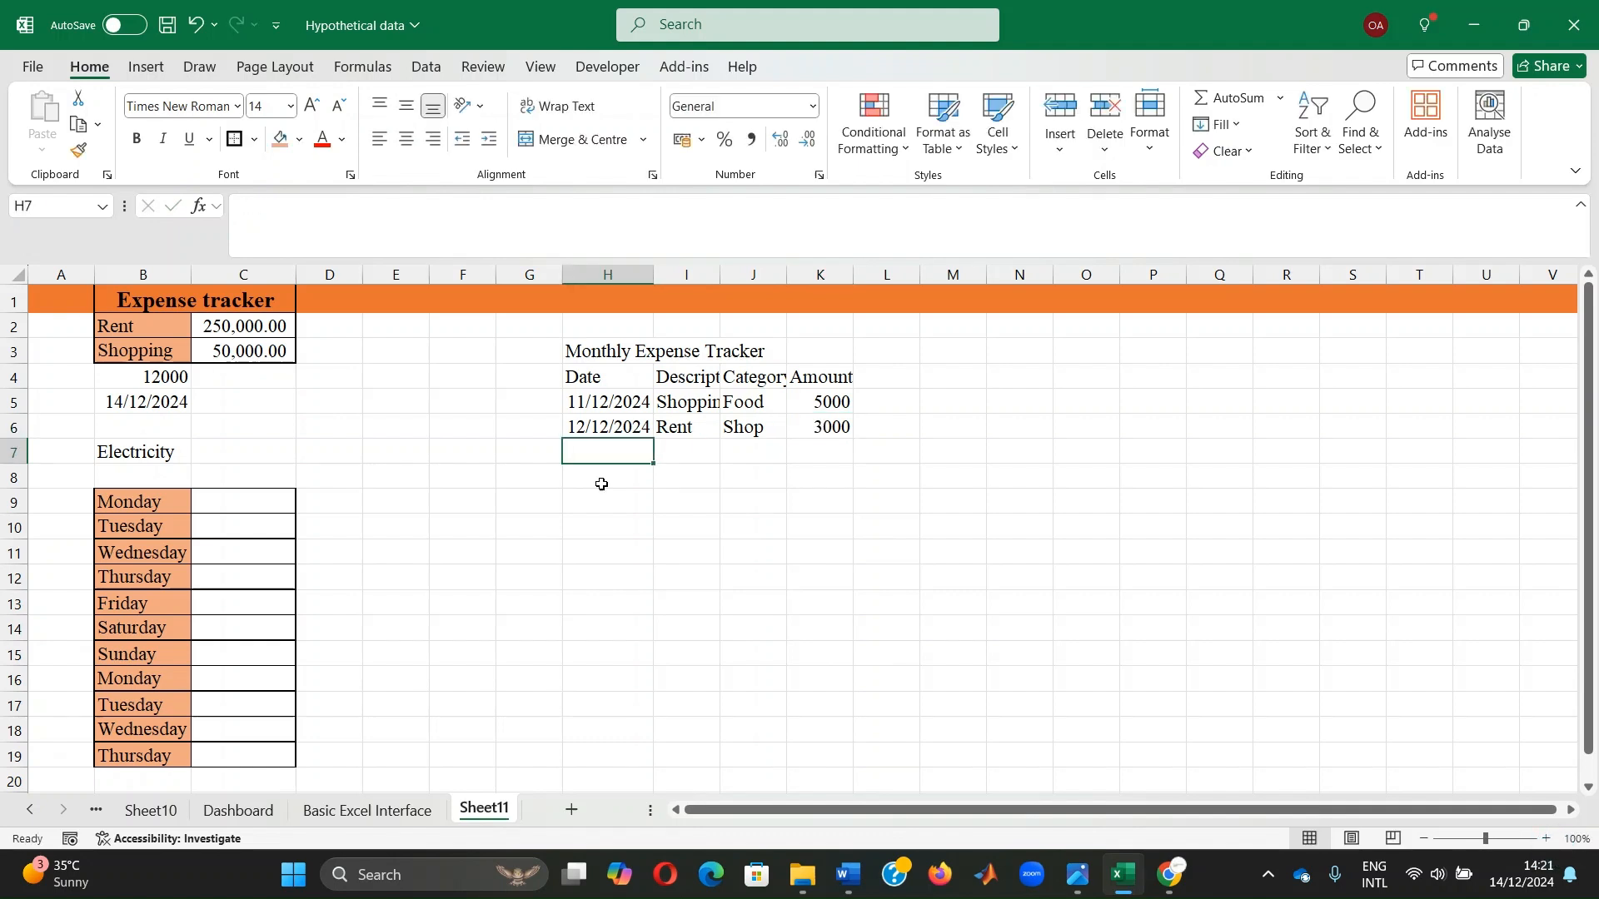
- Fill in the third expense in row 7 with 13/12/2024, Electricity, Utilities and 2500
text(13)
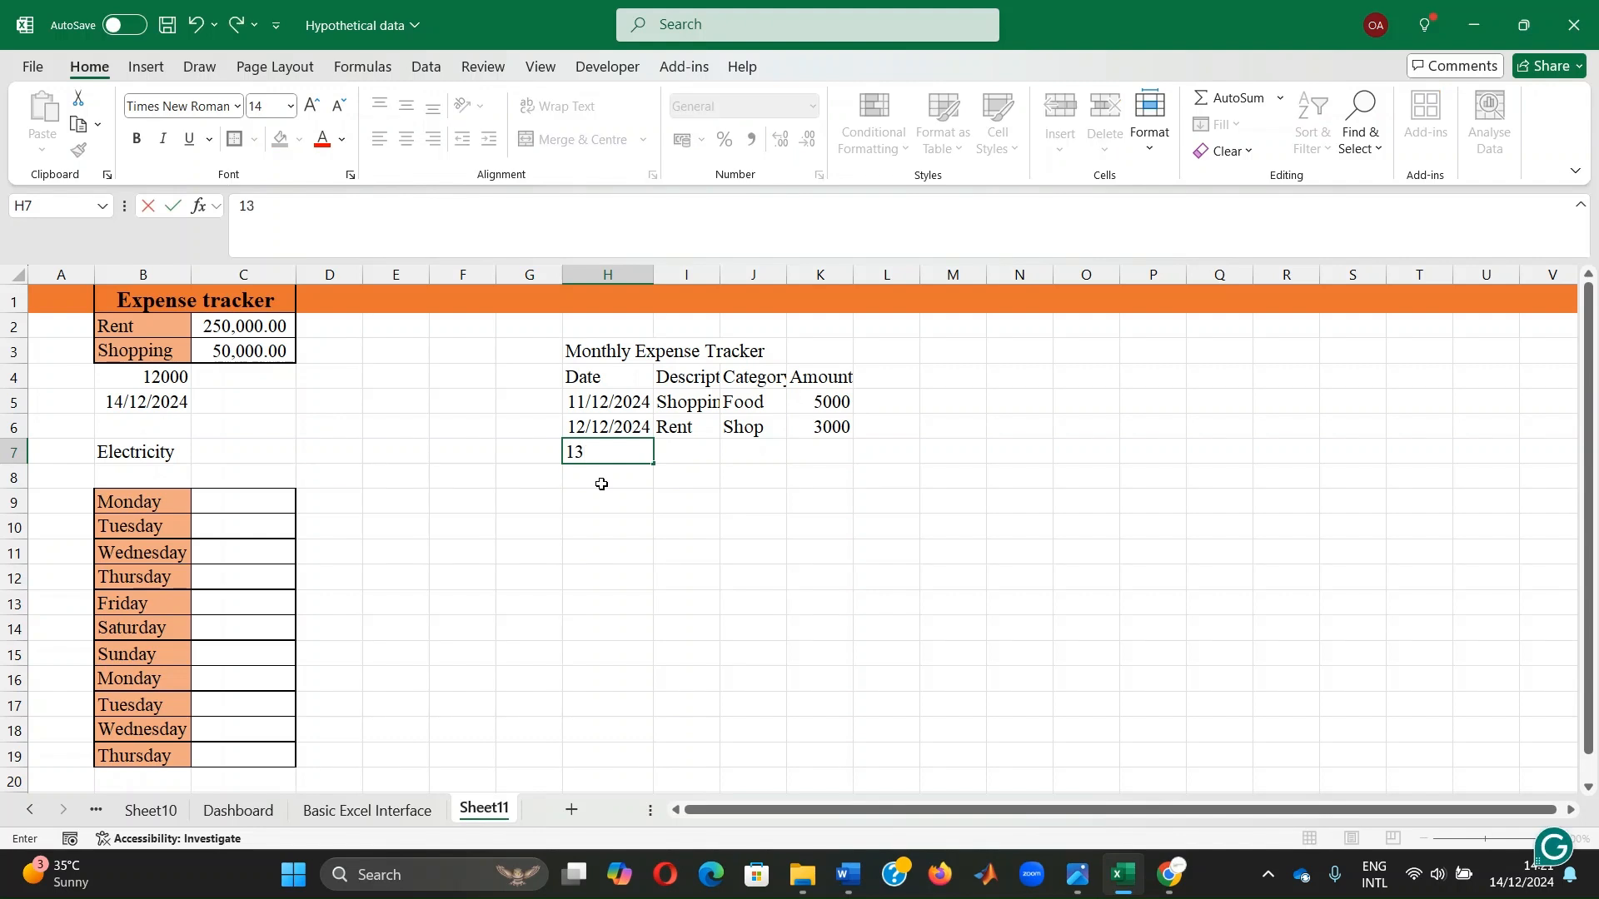
text(/12/2024)
key(Tab)
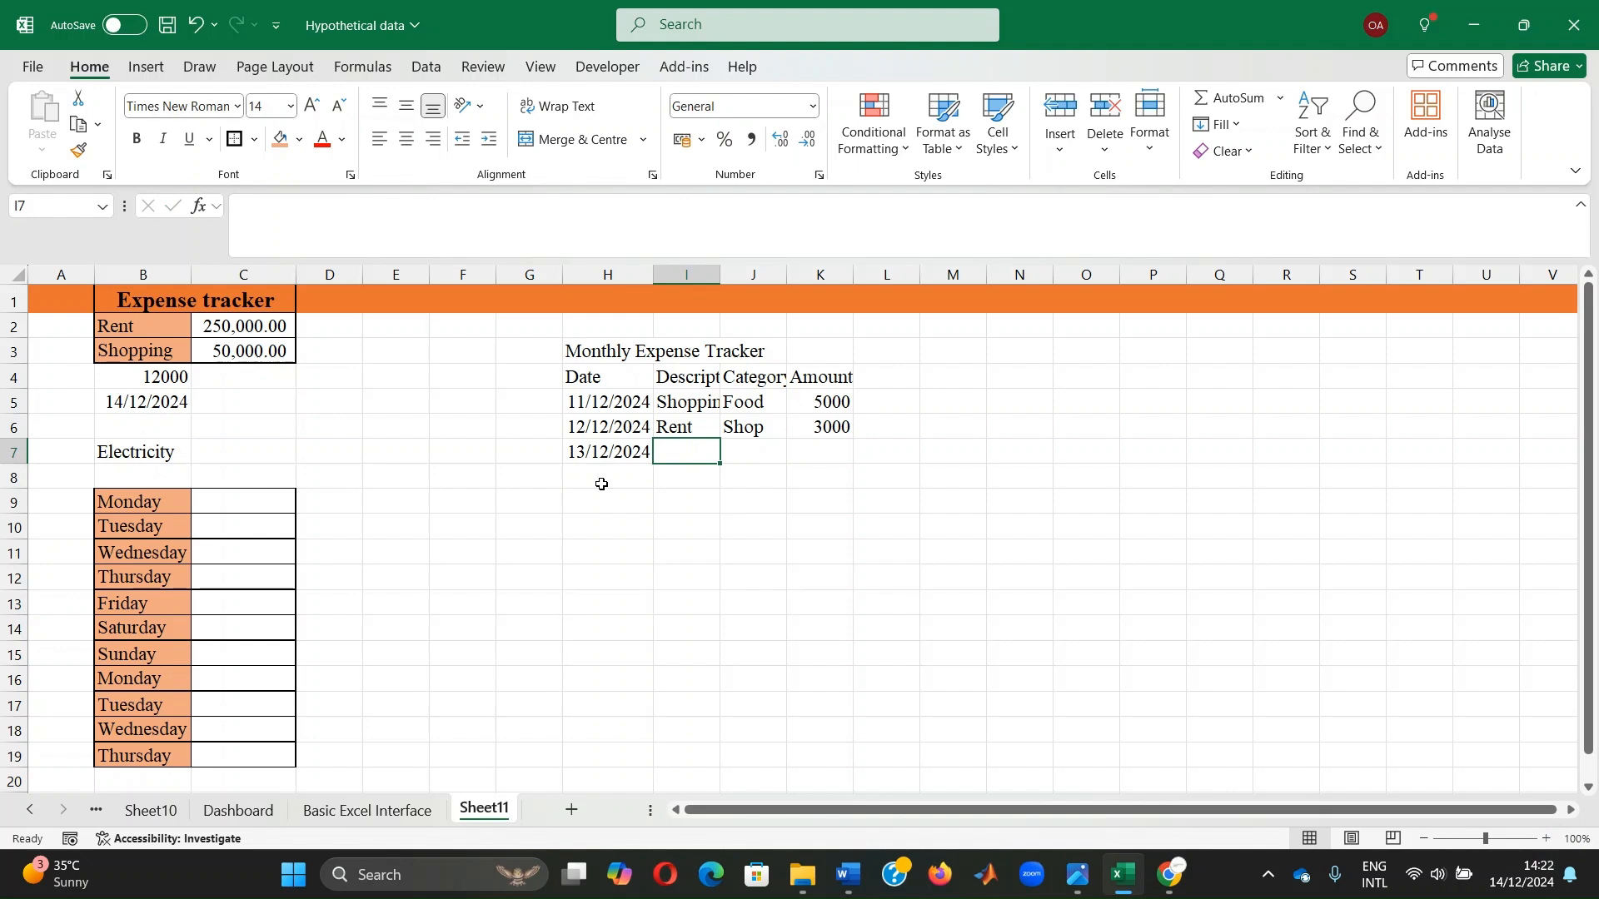
text(Ele)
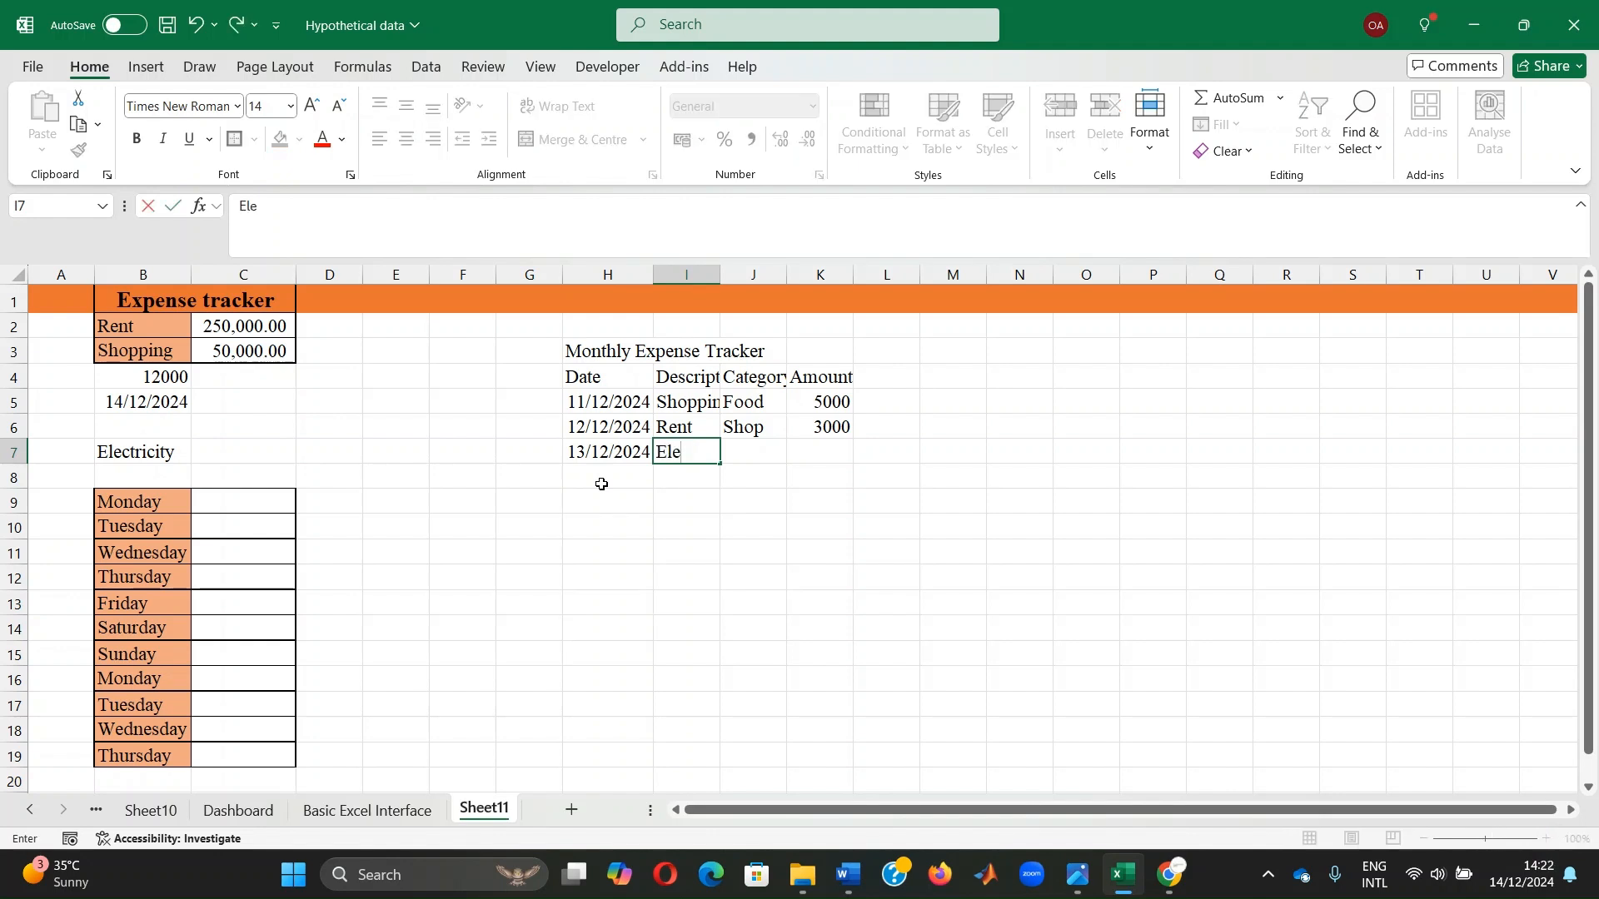
text(ctricity)
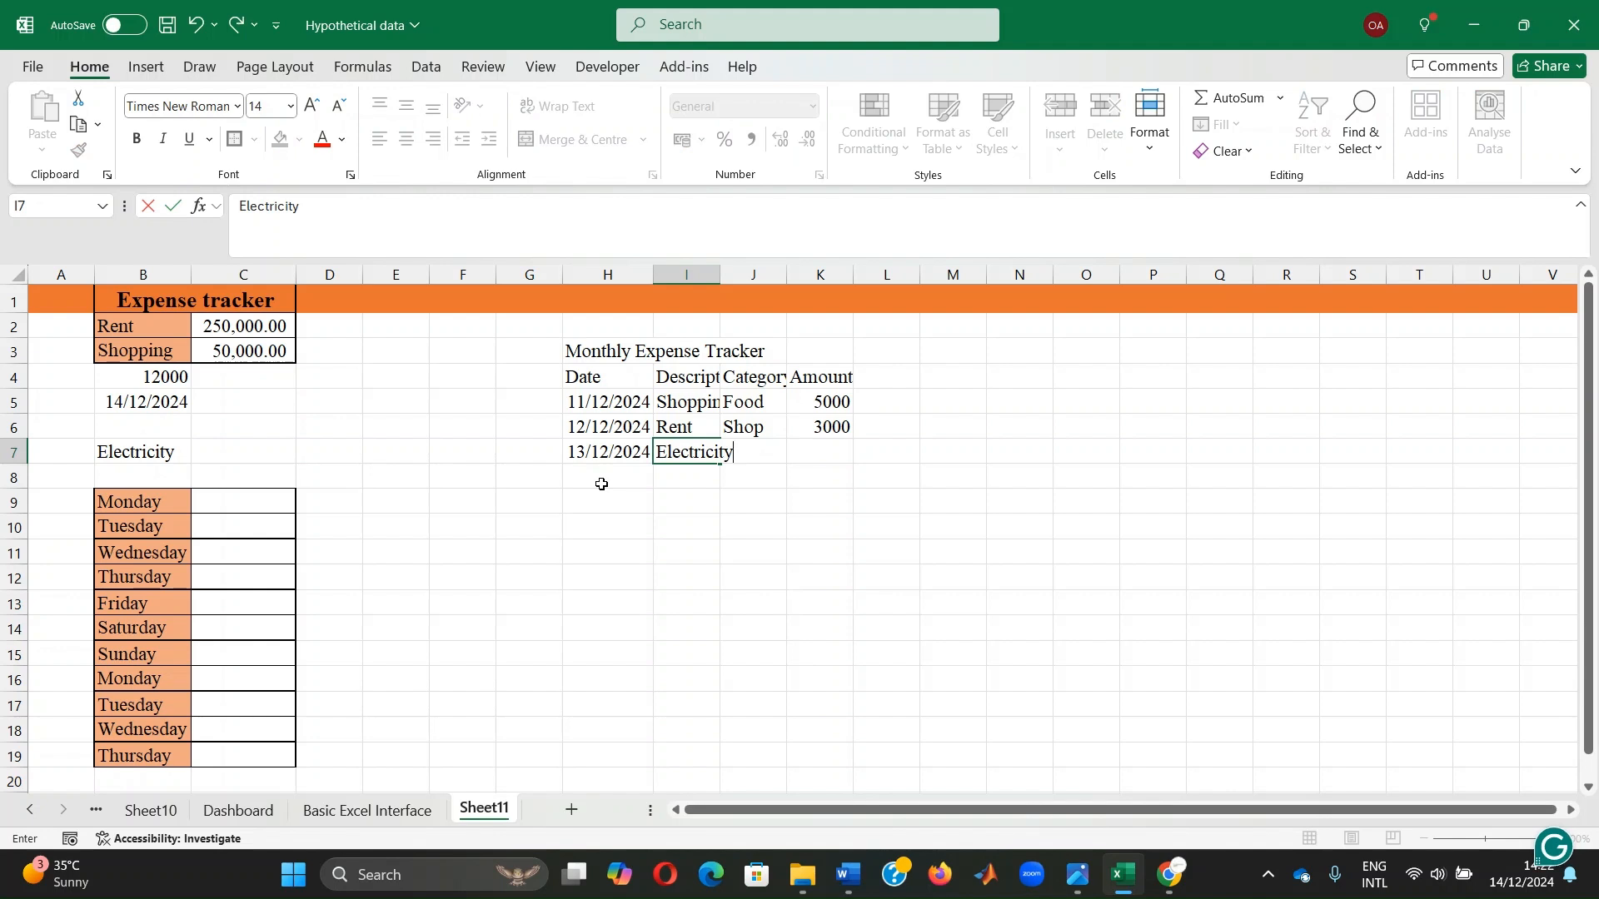
key(Tab)
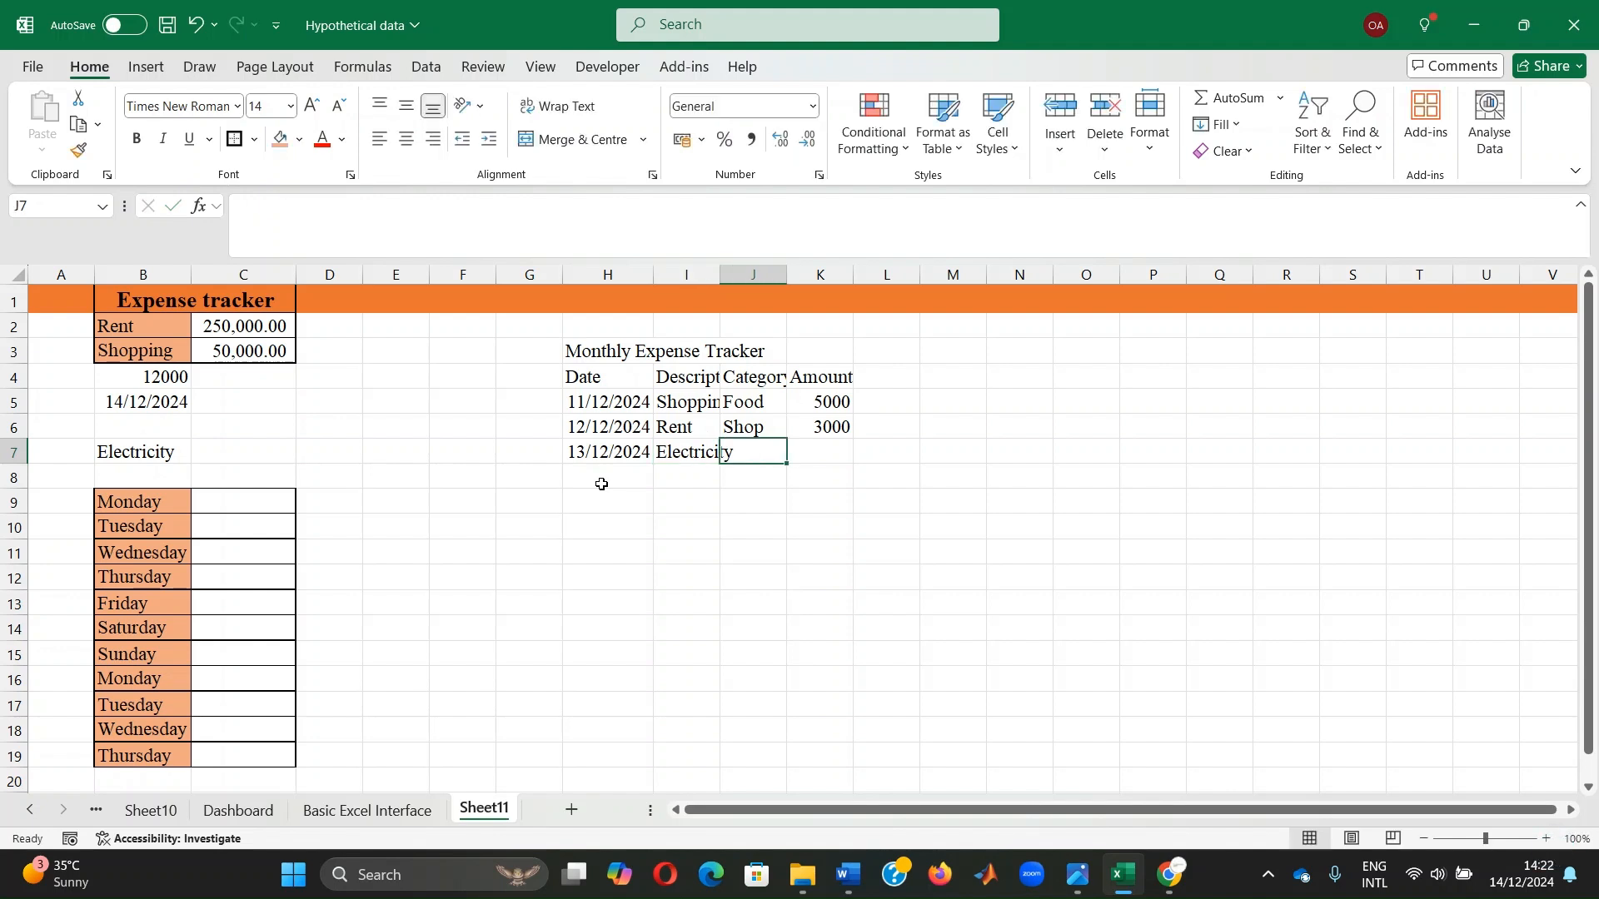
text(Utilitie)
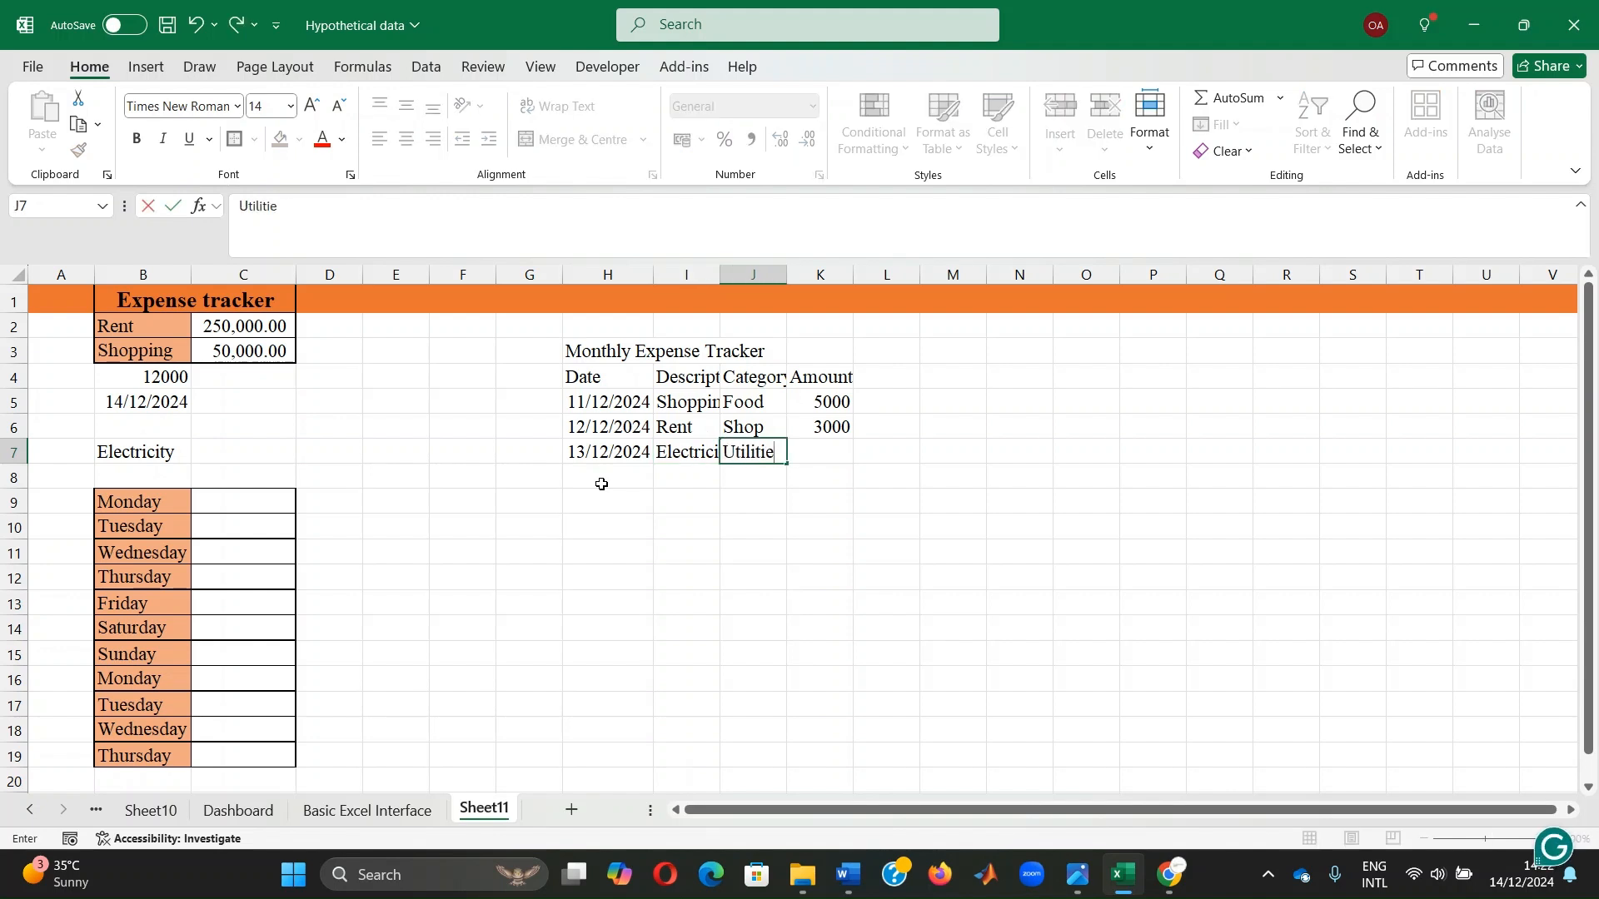
text(s)
key(Tab)
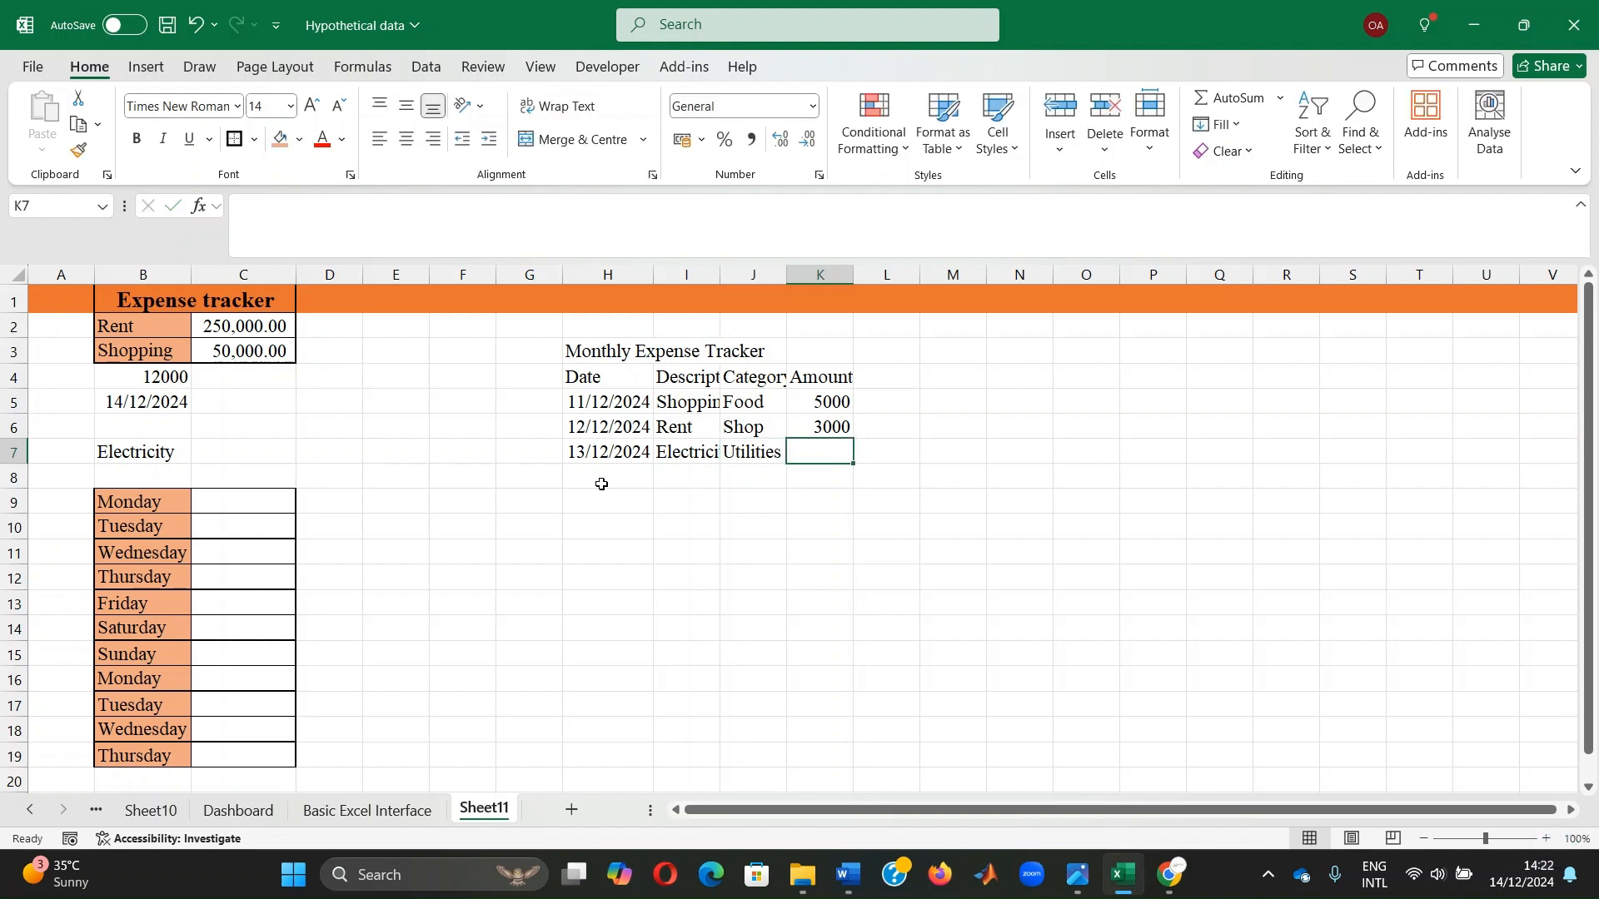
text(2500)
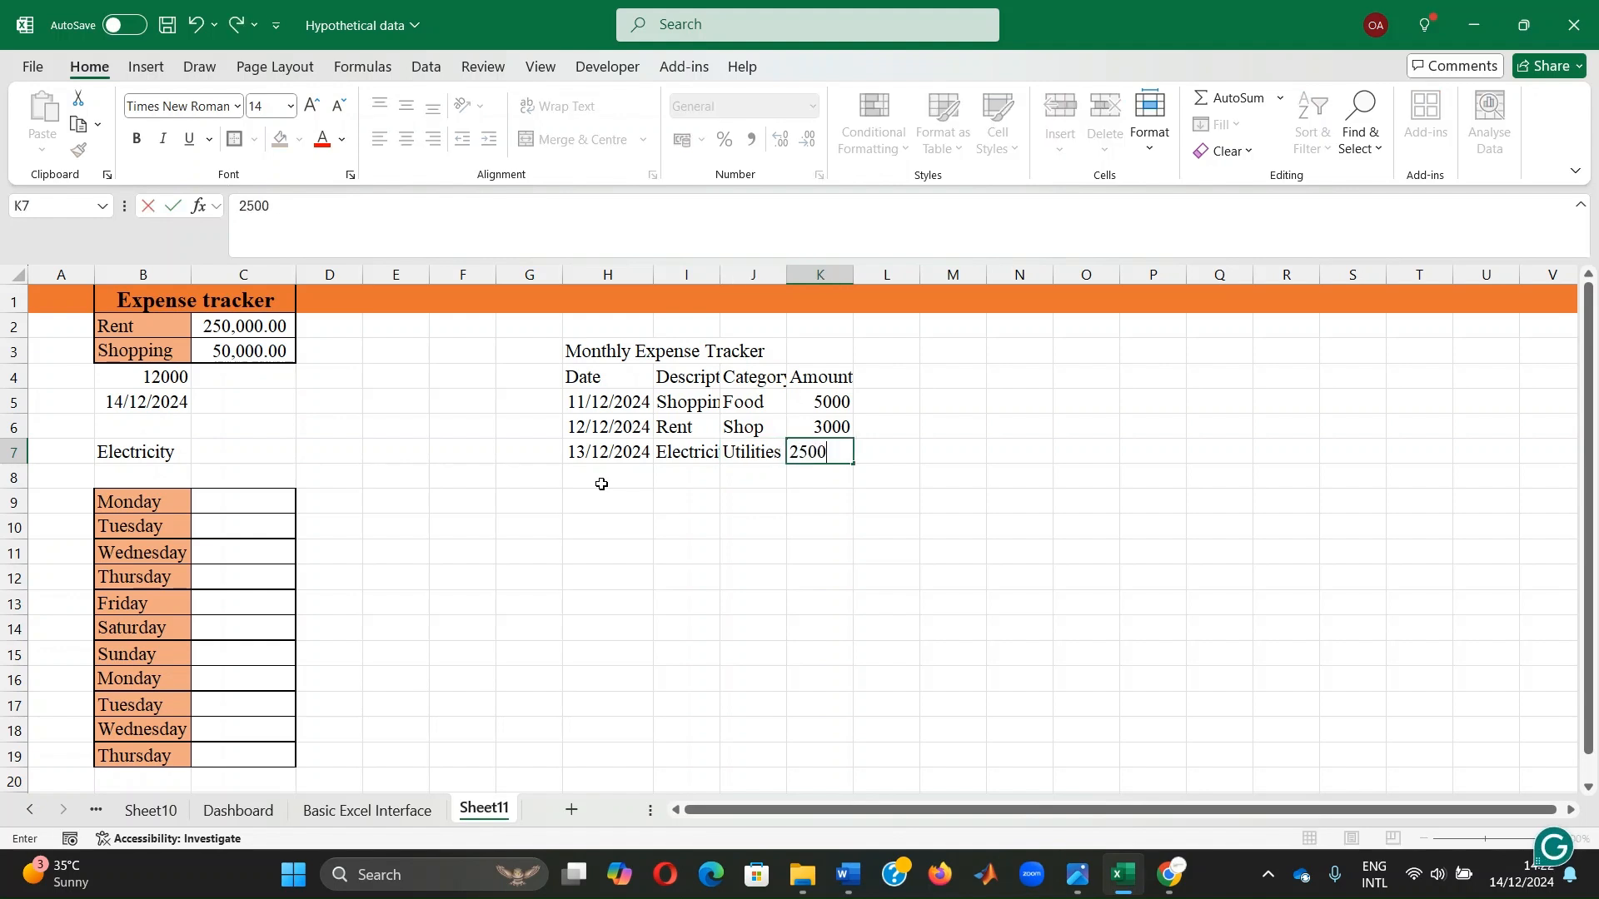
key(Return)
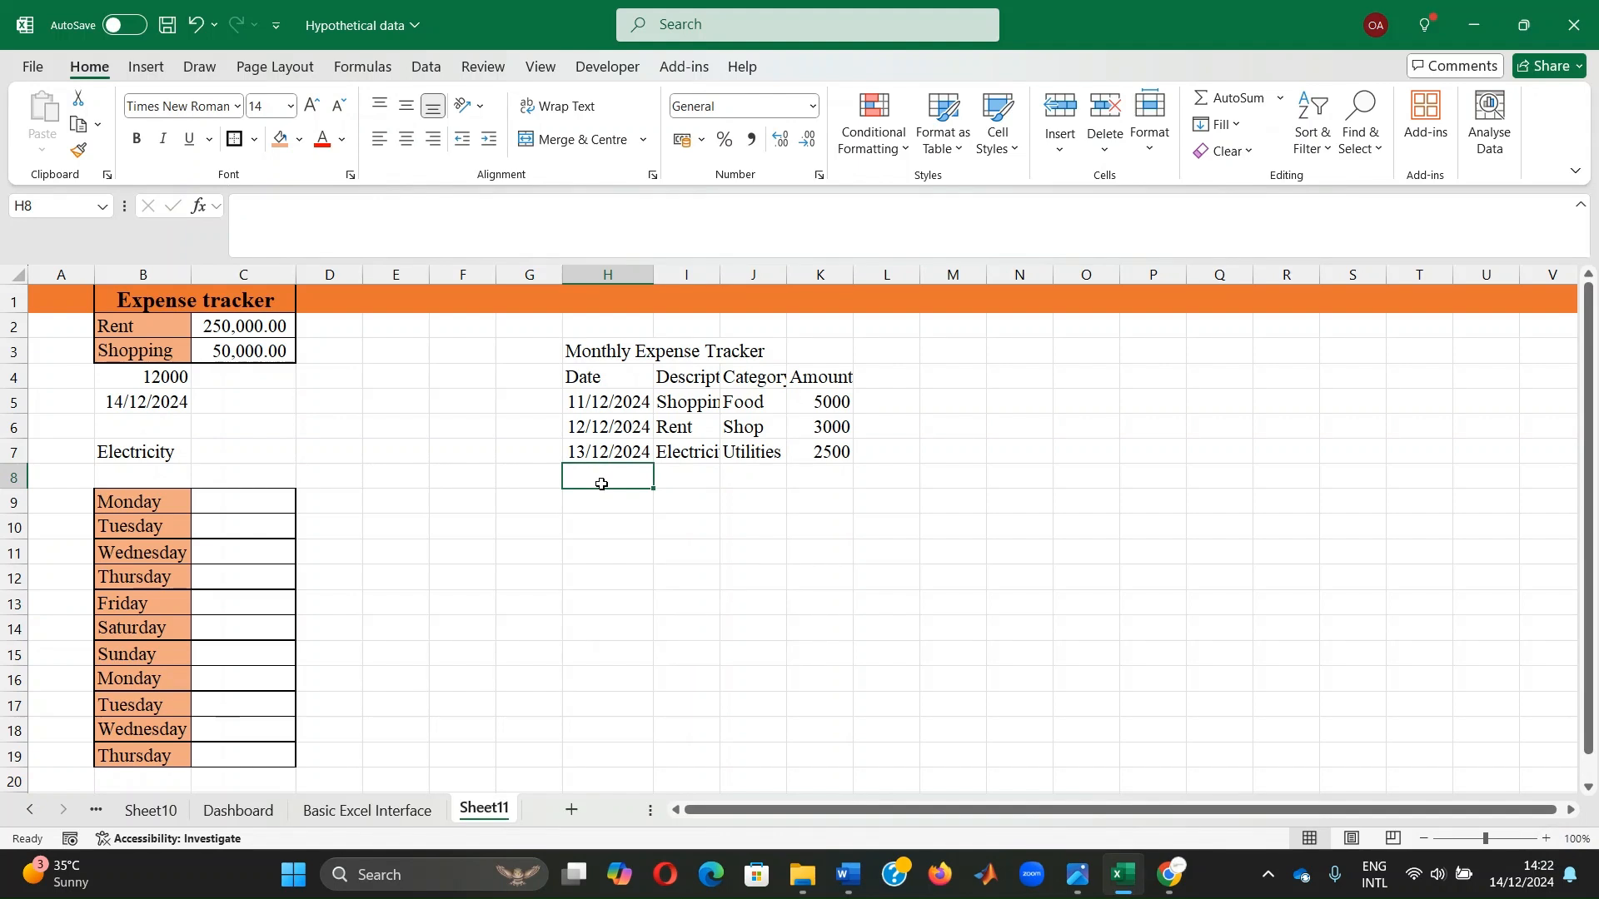
- Make the column headers in H4:K4 bold and fill the whole table H3:K7 with light green
drag(603, 376, 812, 366)
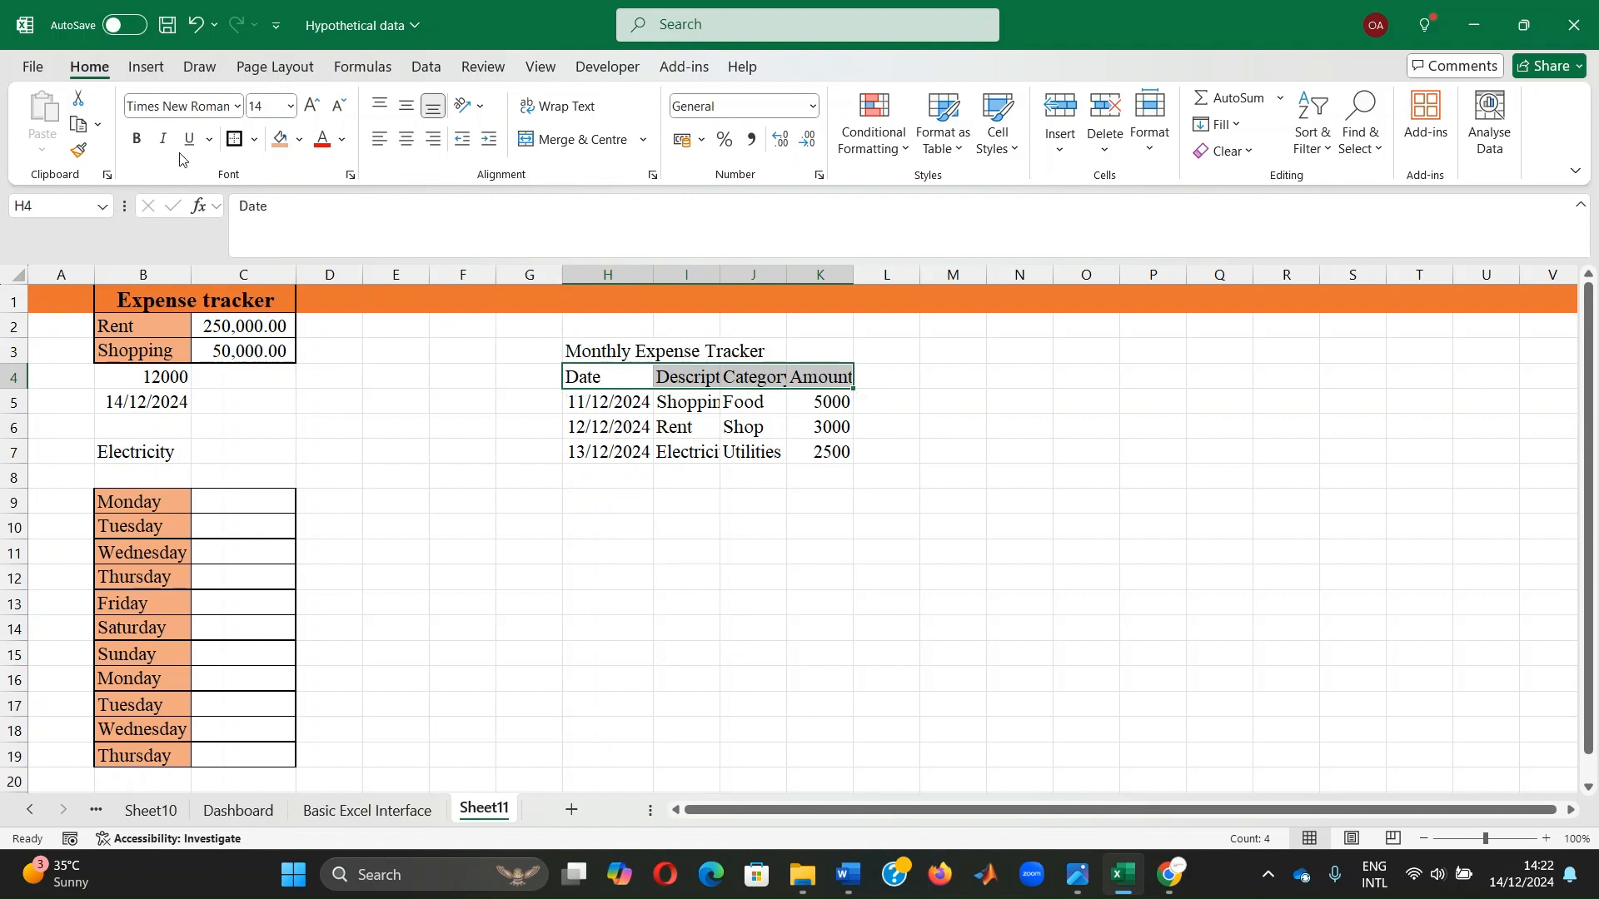
click(136, 139)
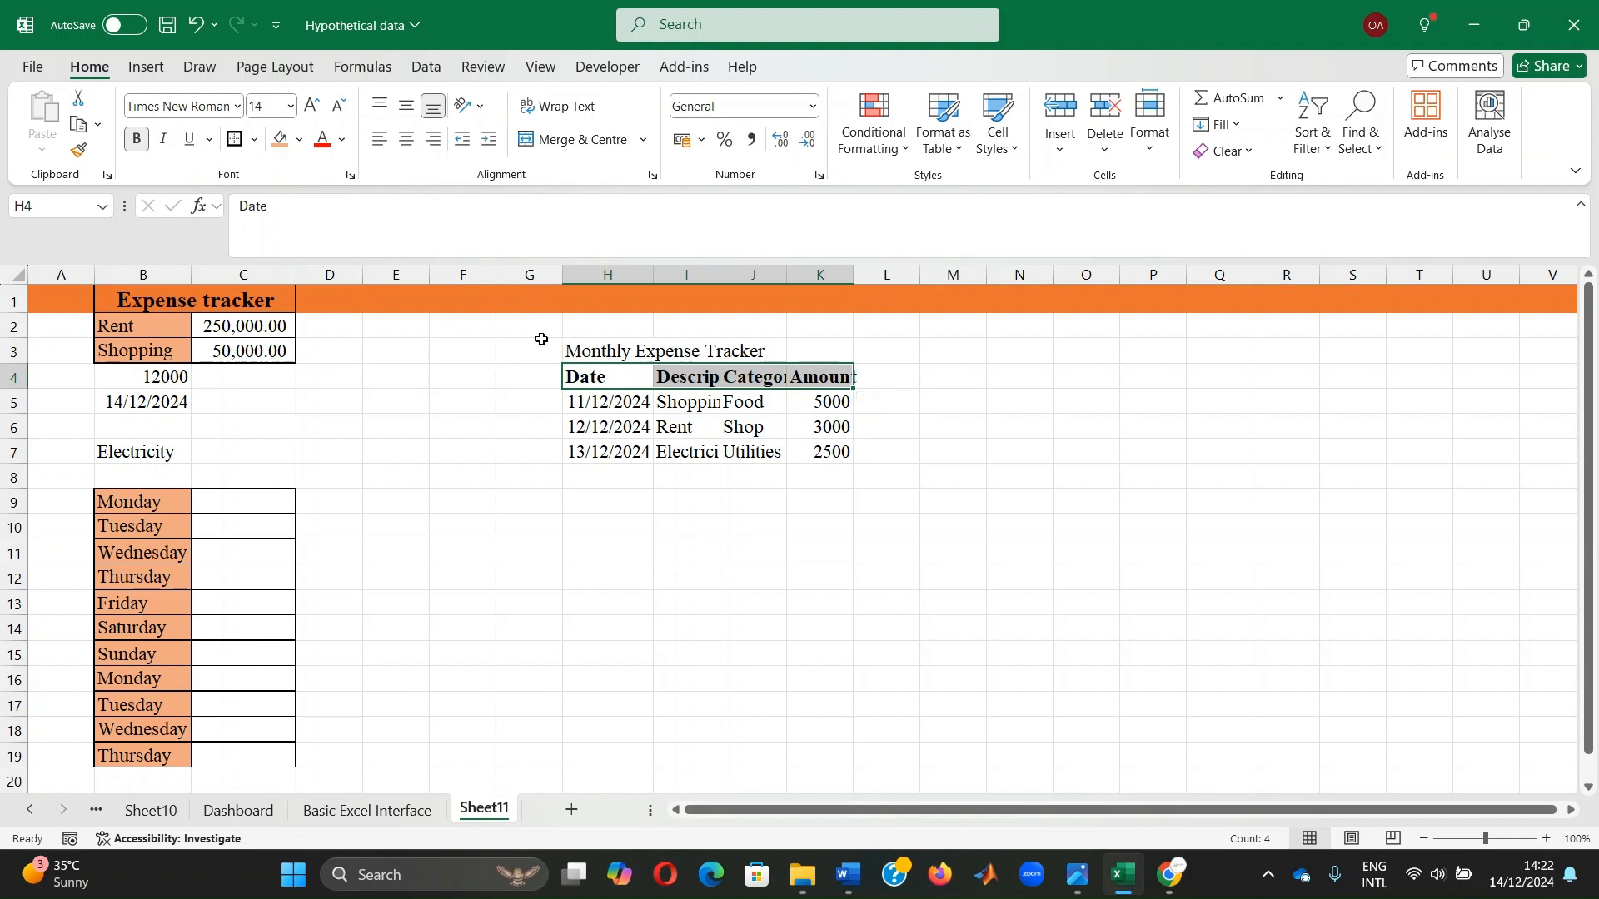
drag(568, 345, 850, 459)
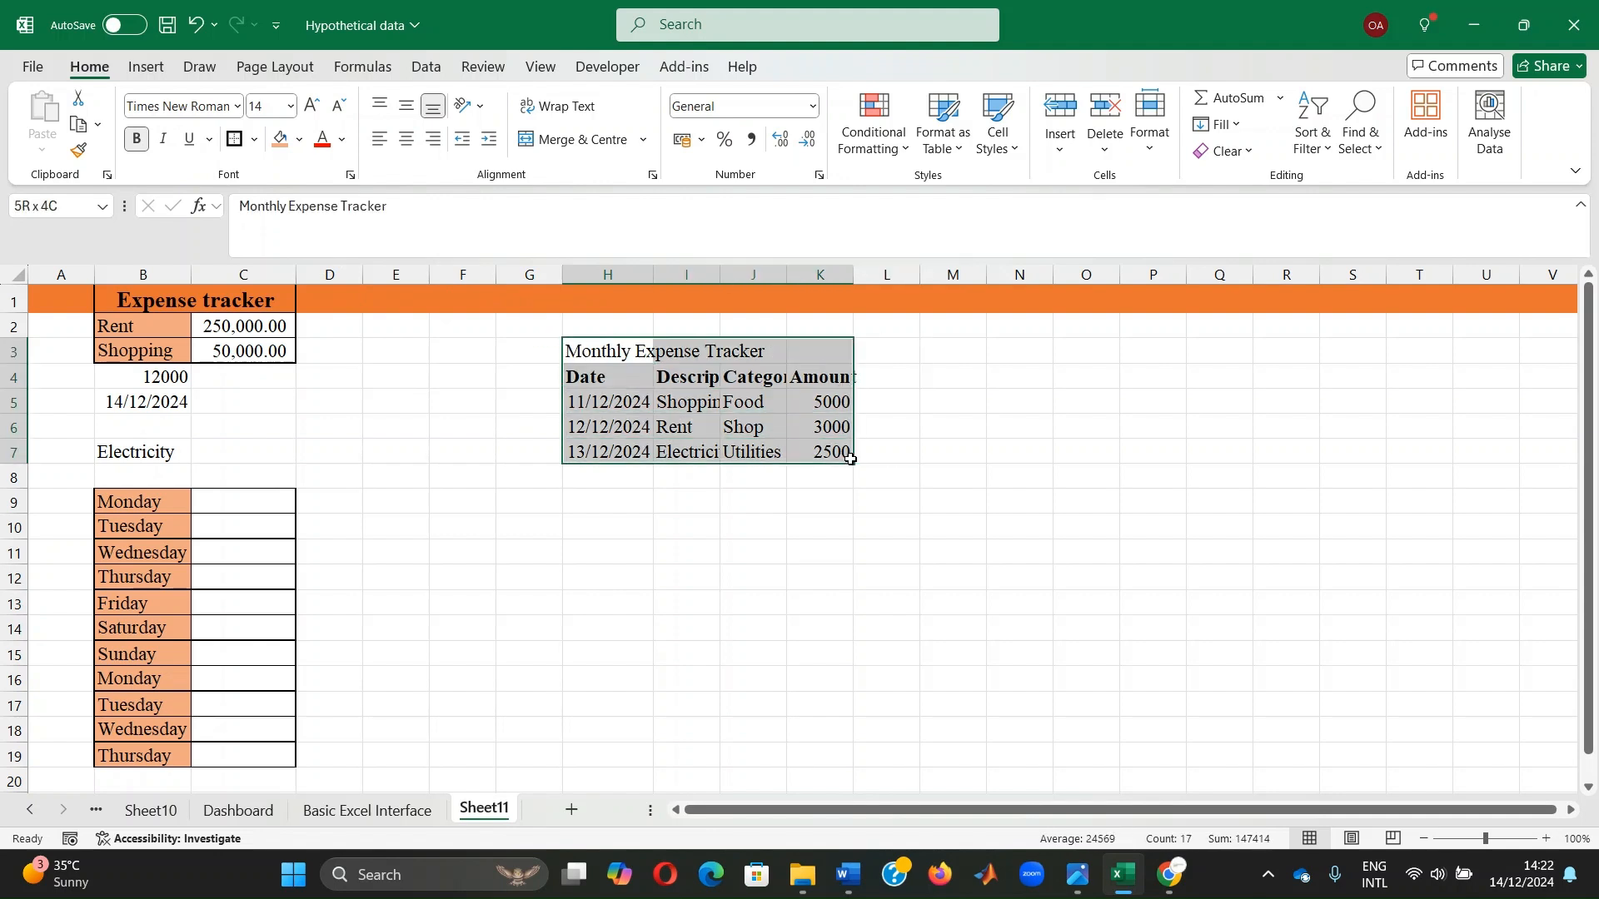
click(299, 139)
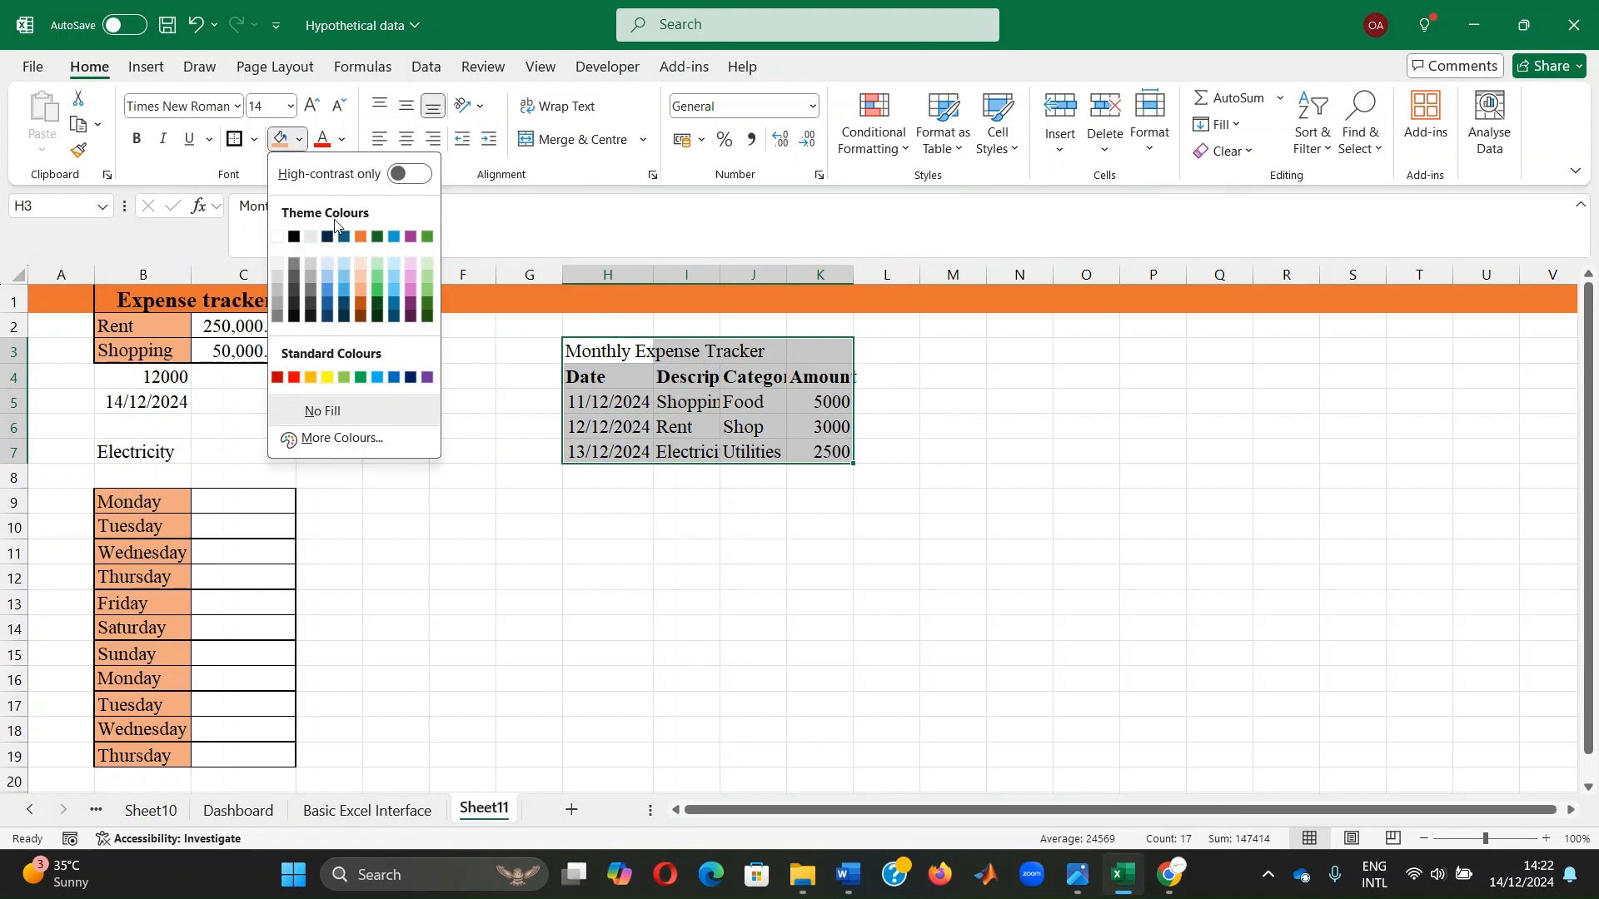
click(428, 280)
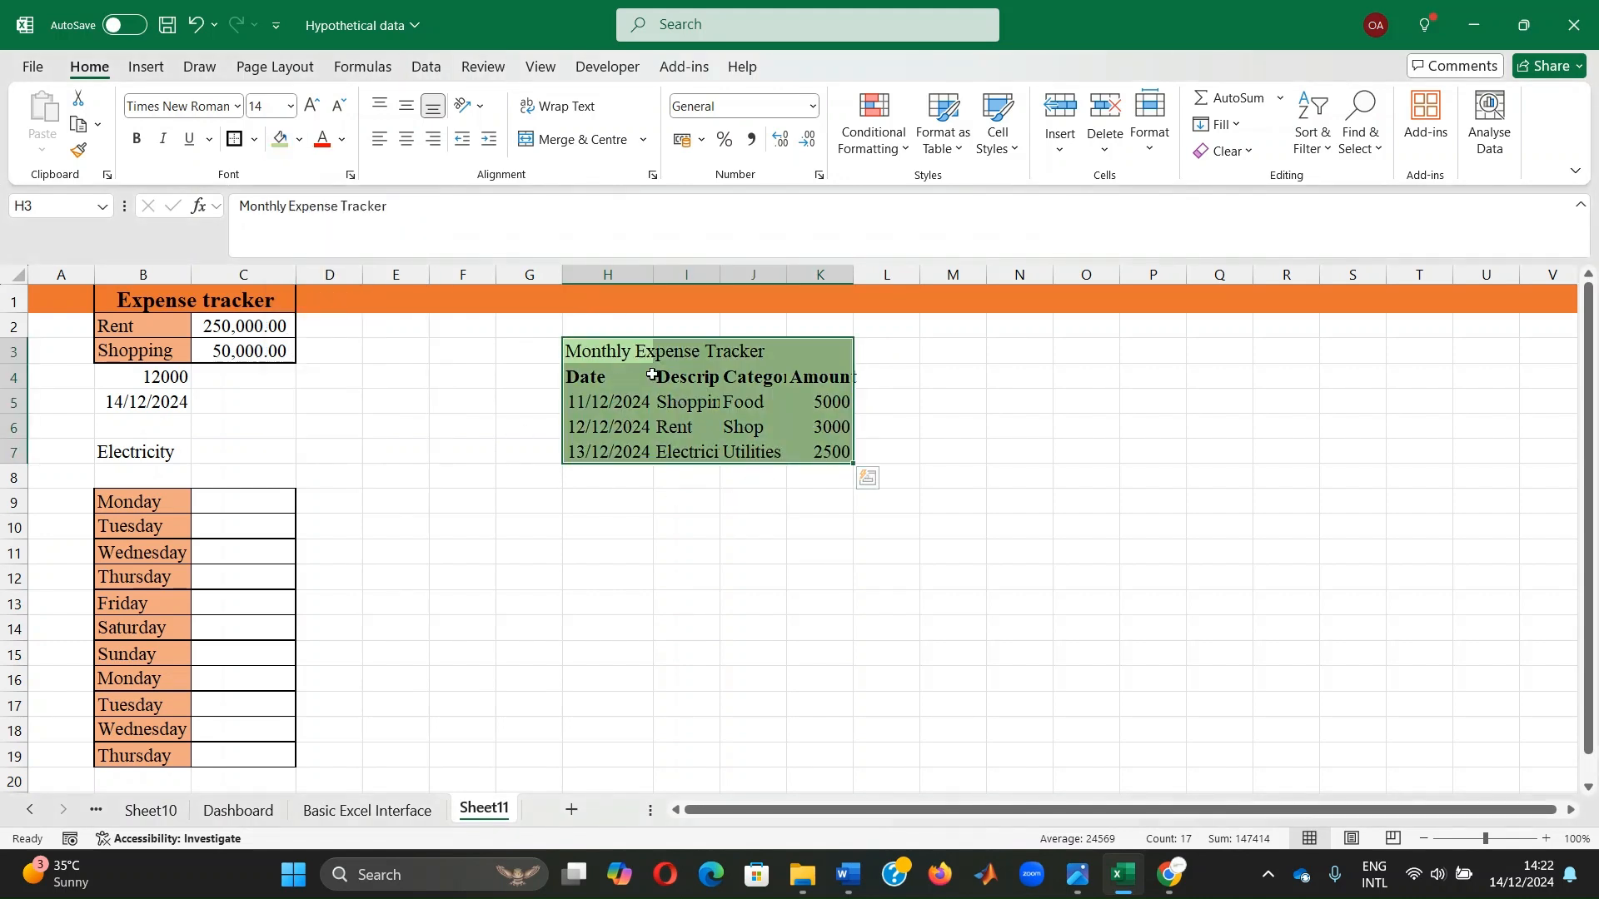
- Apply all borders to the table H3:K7 and add a thick outside border around it
drag(595, 346, 819, 447)
click(674, 384)
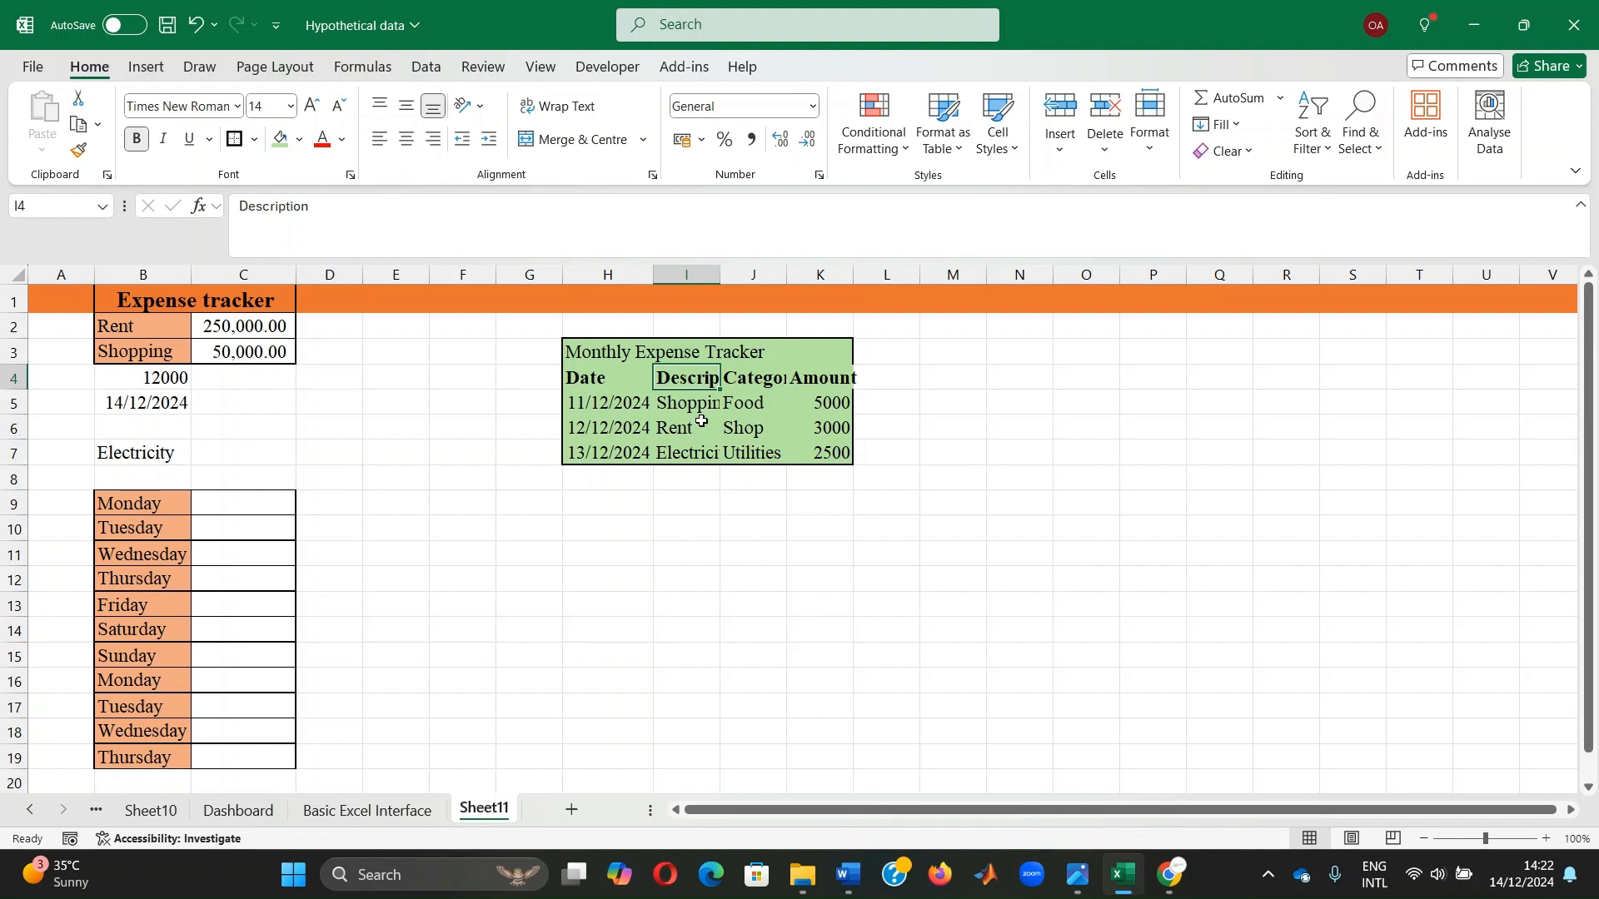
drag(603, 353, 824, 450)
click(254, 140)
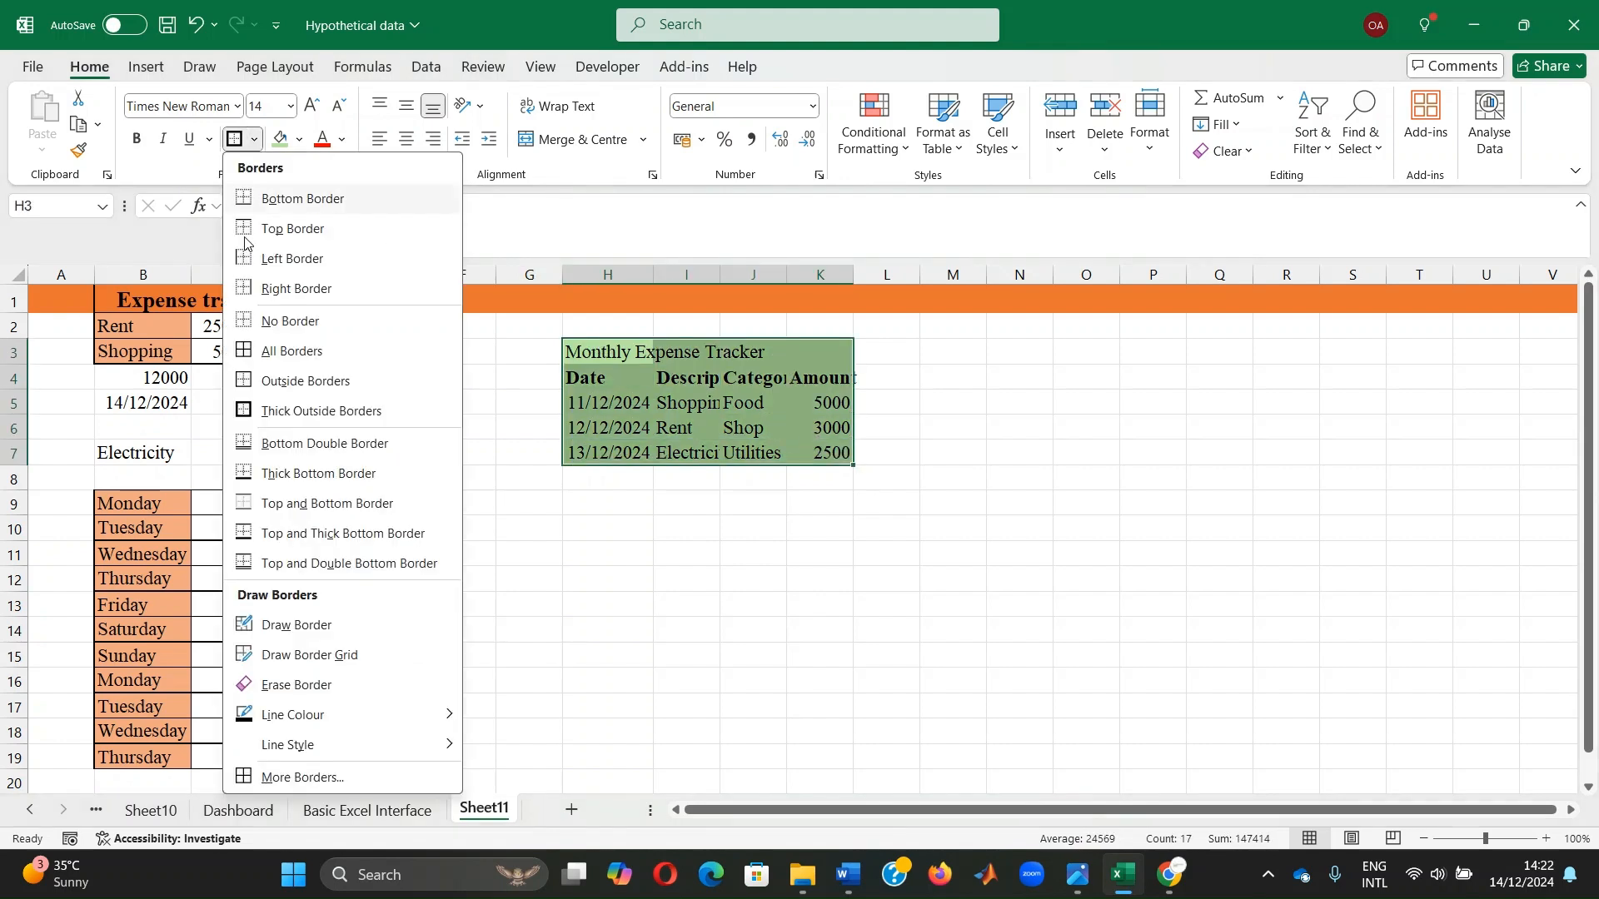
click(285, 351)
click(739, 426)
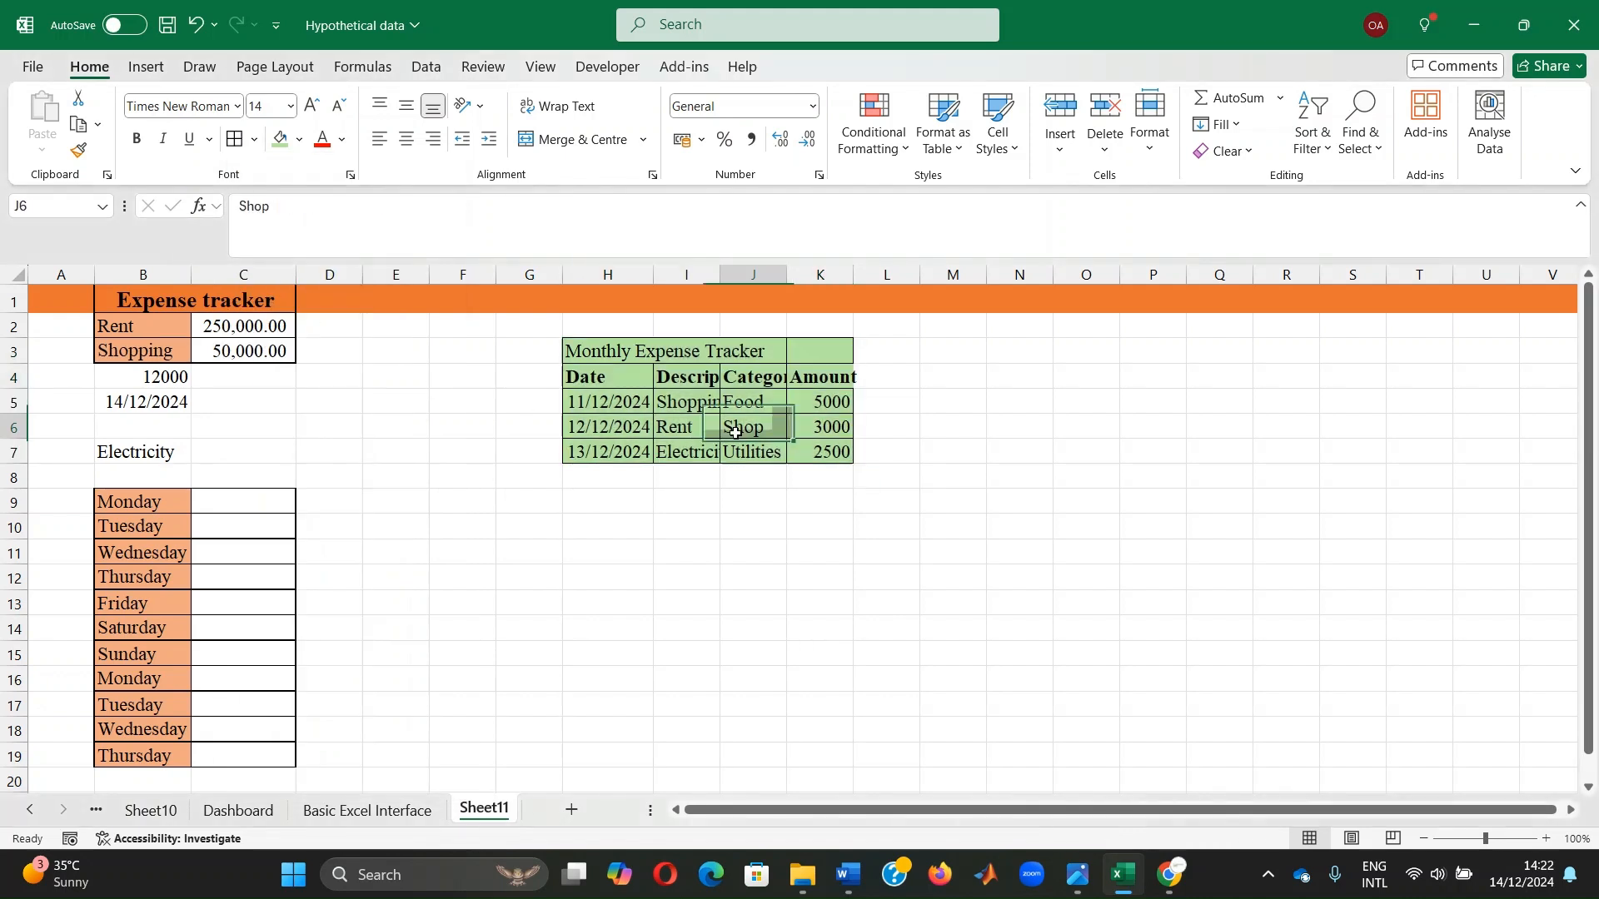
drag(582, 351, 813, 447)
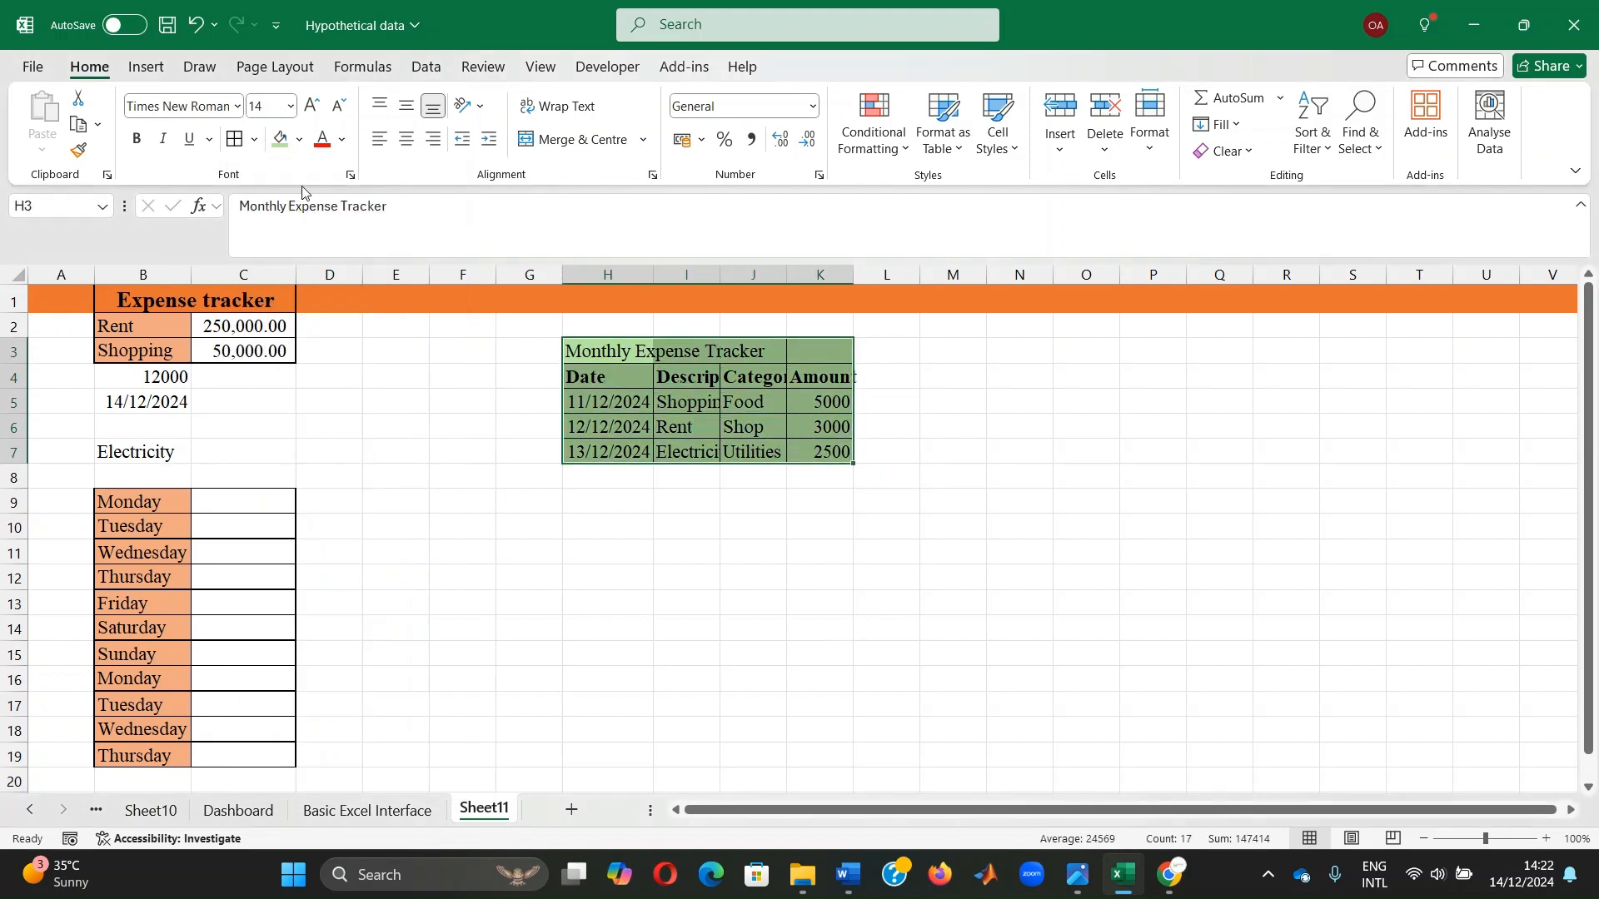
click(254, 140)
click(298, 411)
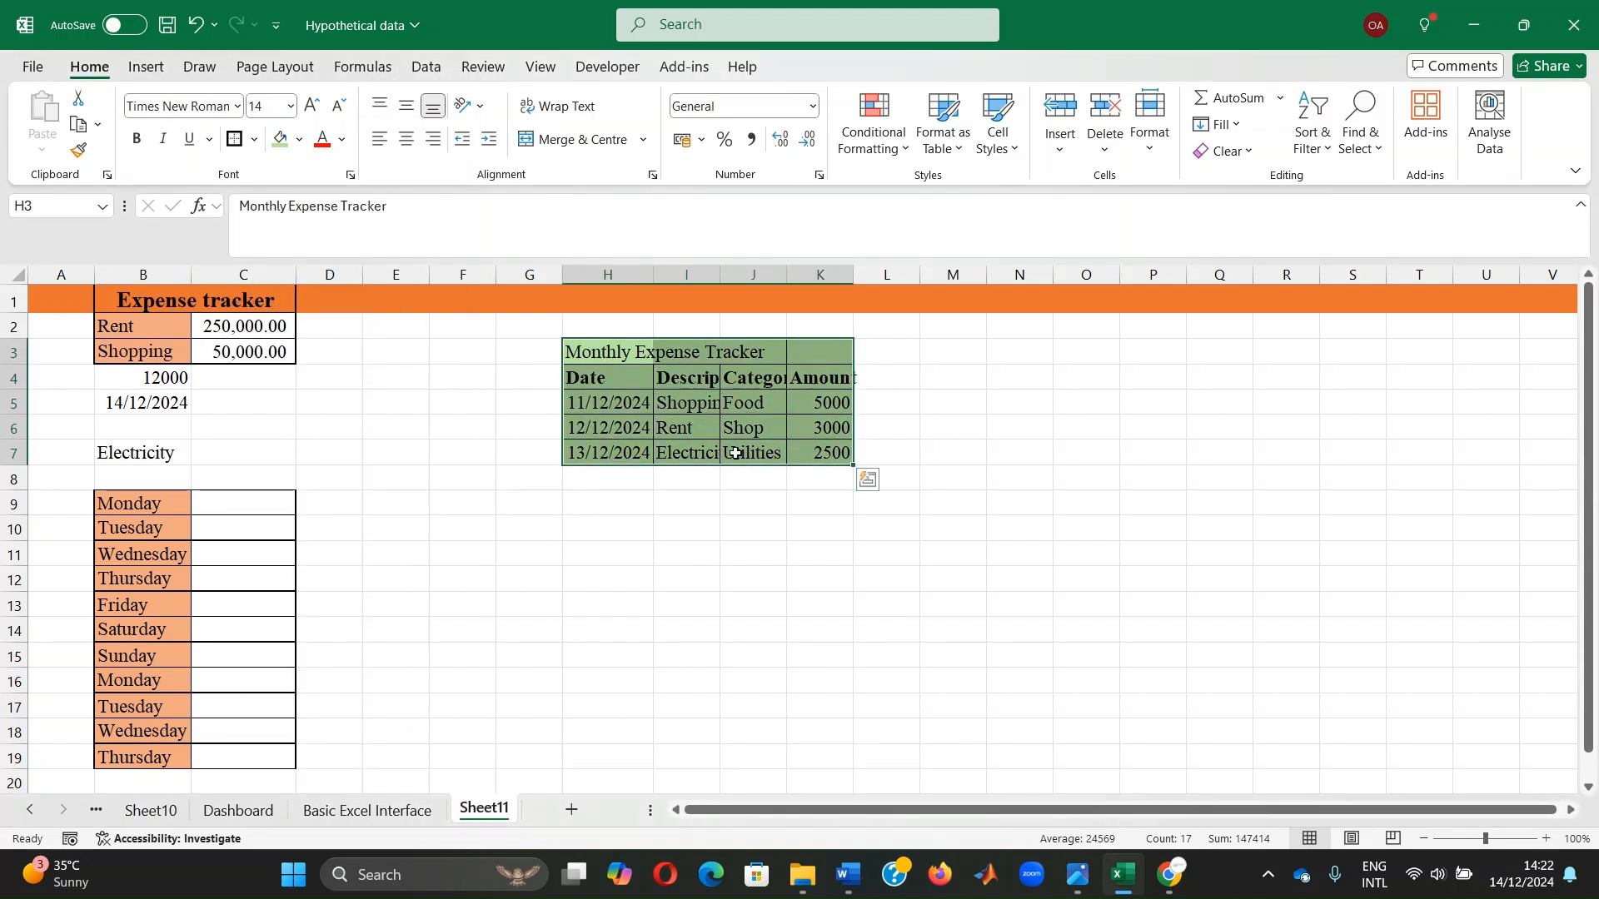
- Widen columns I, J and K to fit the Description, Category and Amount contents
click(741, 529)
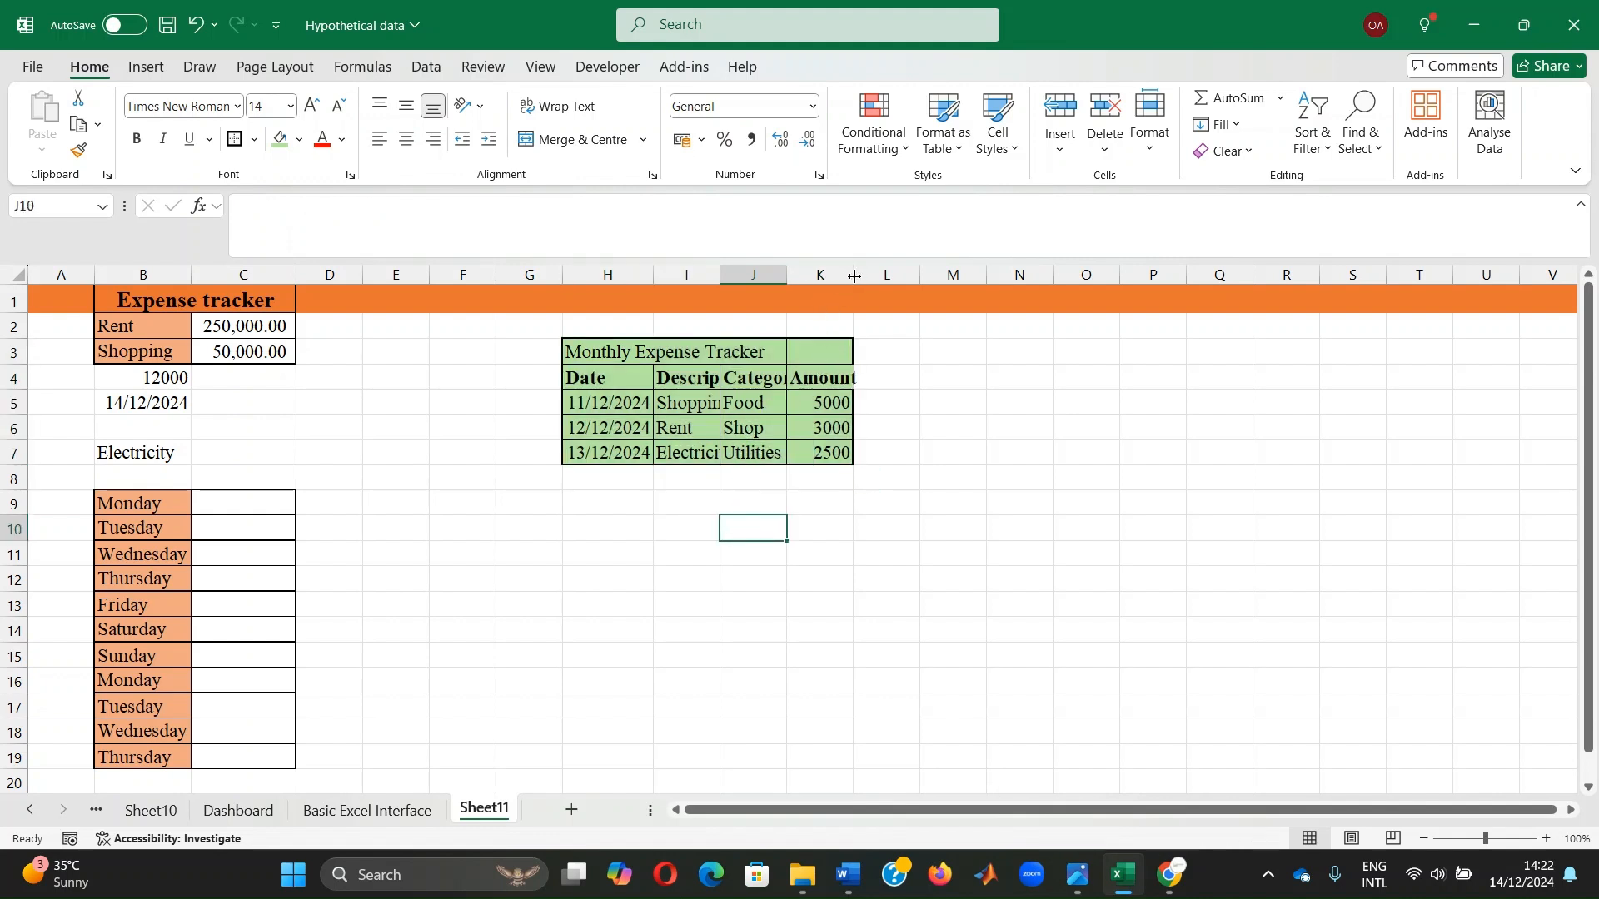
drag(853, 276, 806, 277)
double_click(720, 276)
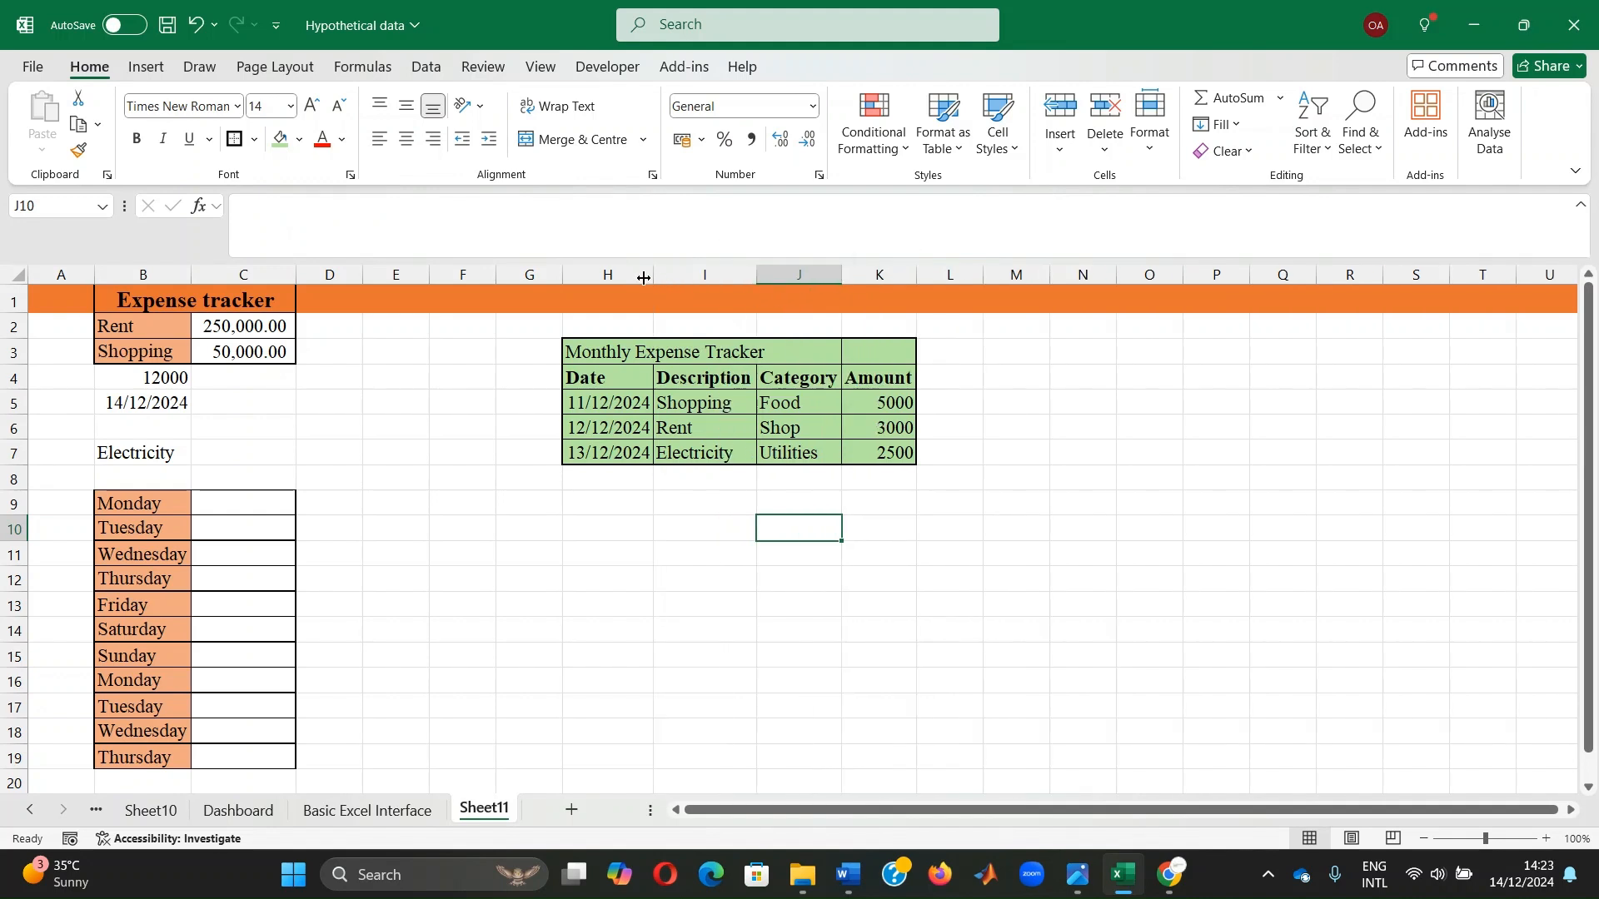
- Merge and centre the title "Monthly Expense Tracker" across H3:K3, and format it bold at font size 16
click(650, 351)
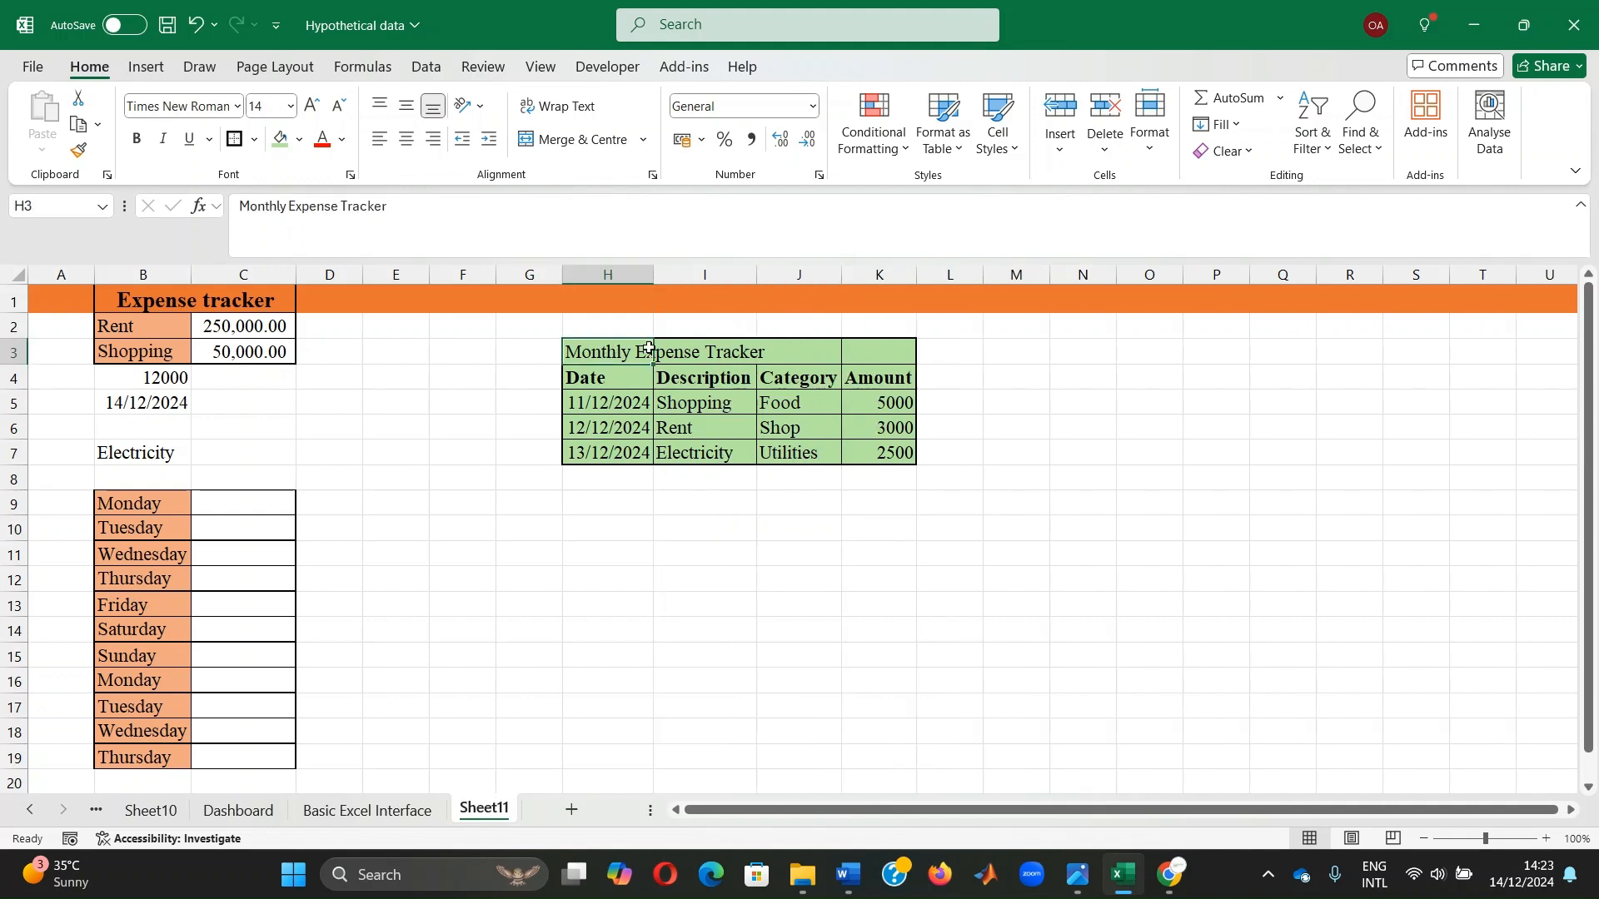
drag(649, 351, 857, 348)
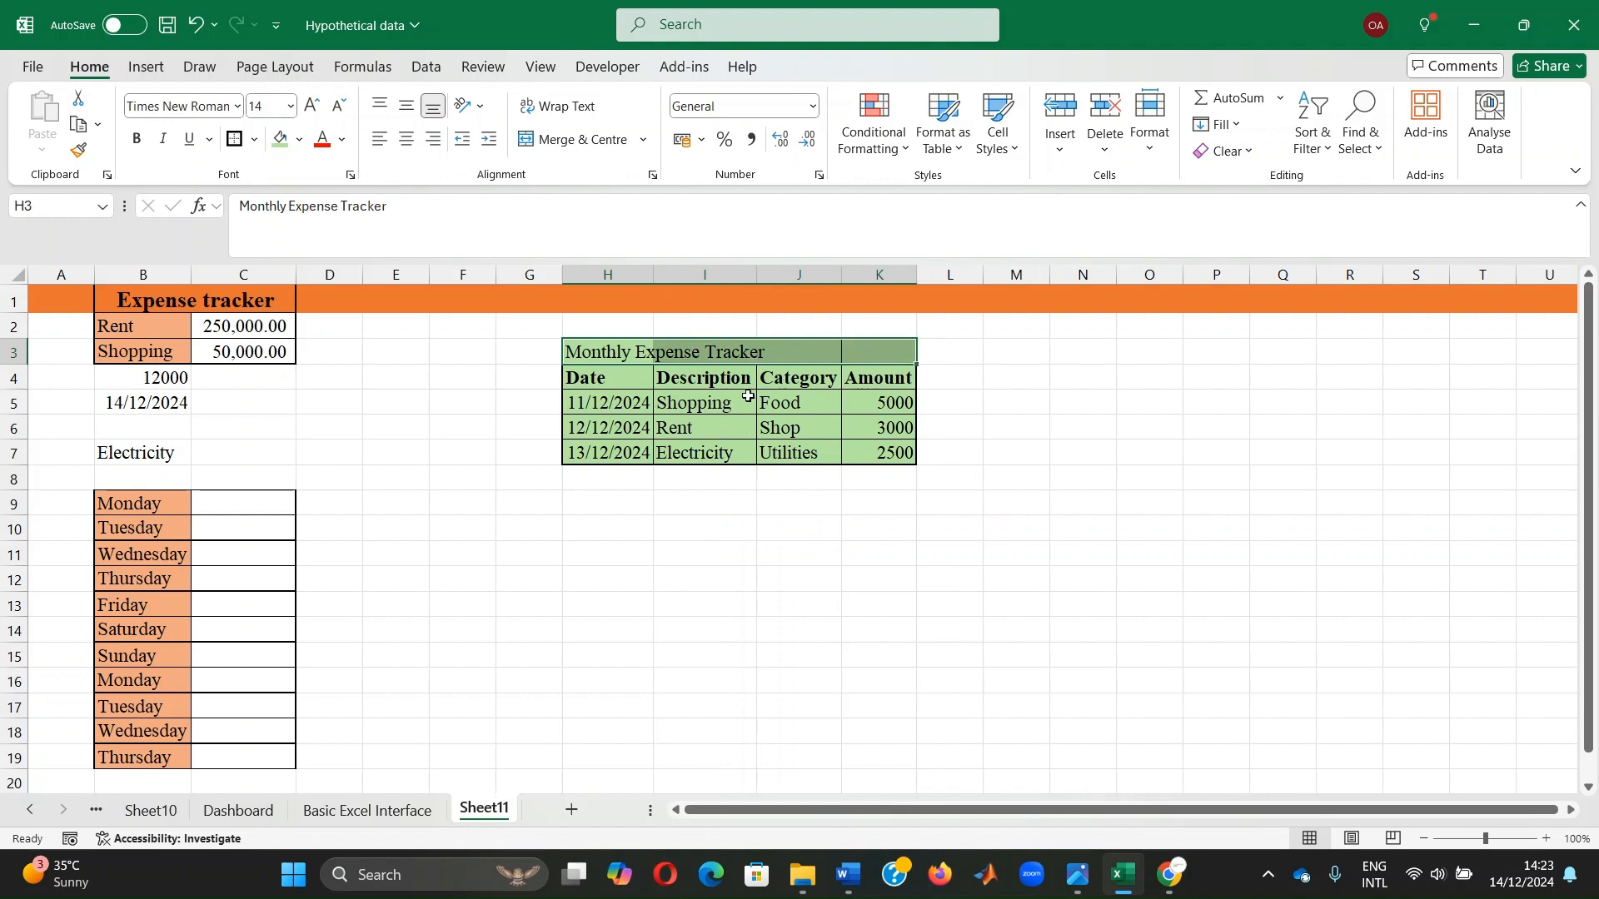
click(575, 139)
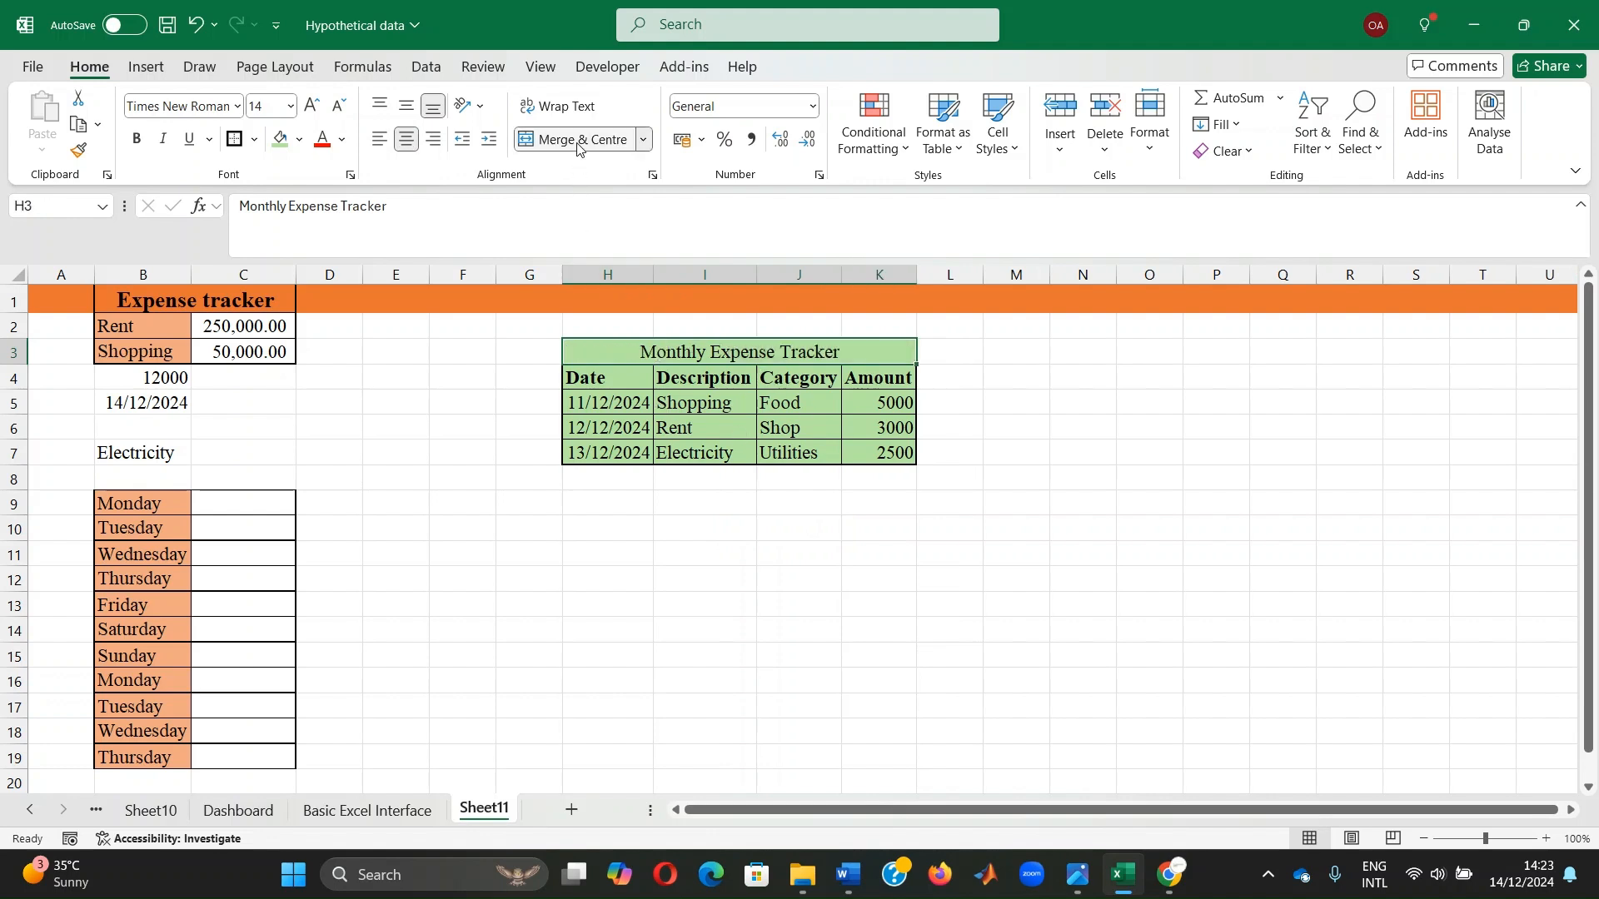
click(134, 142)
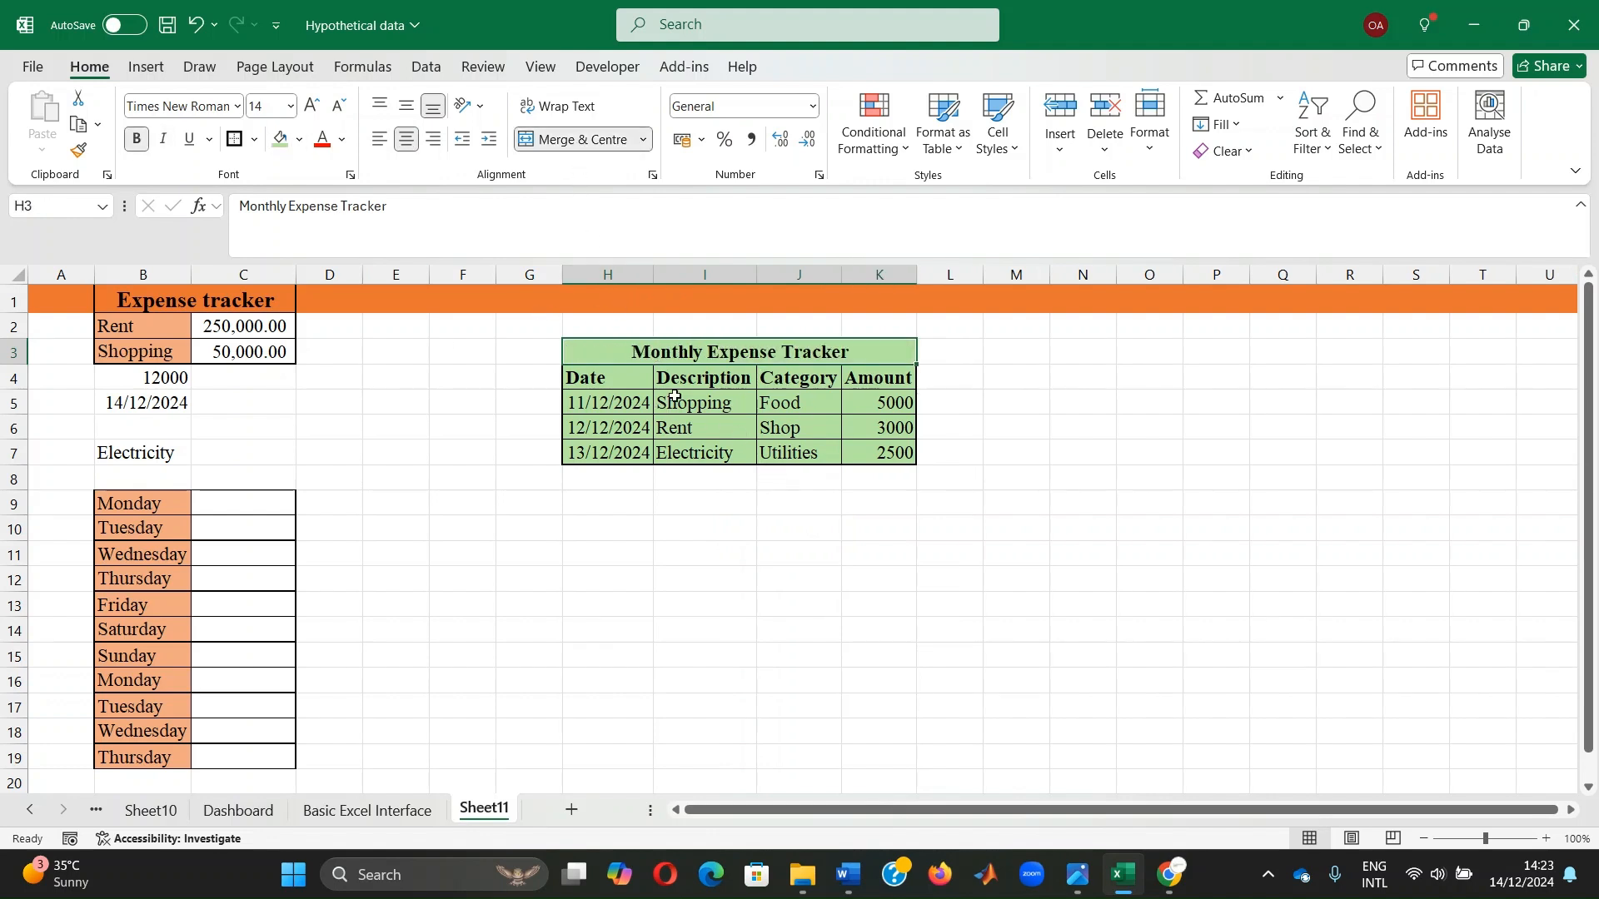
click(292, 107)
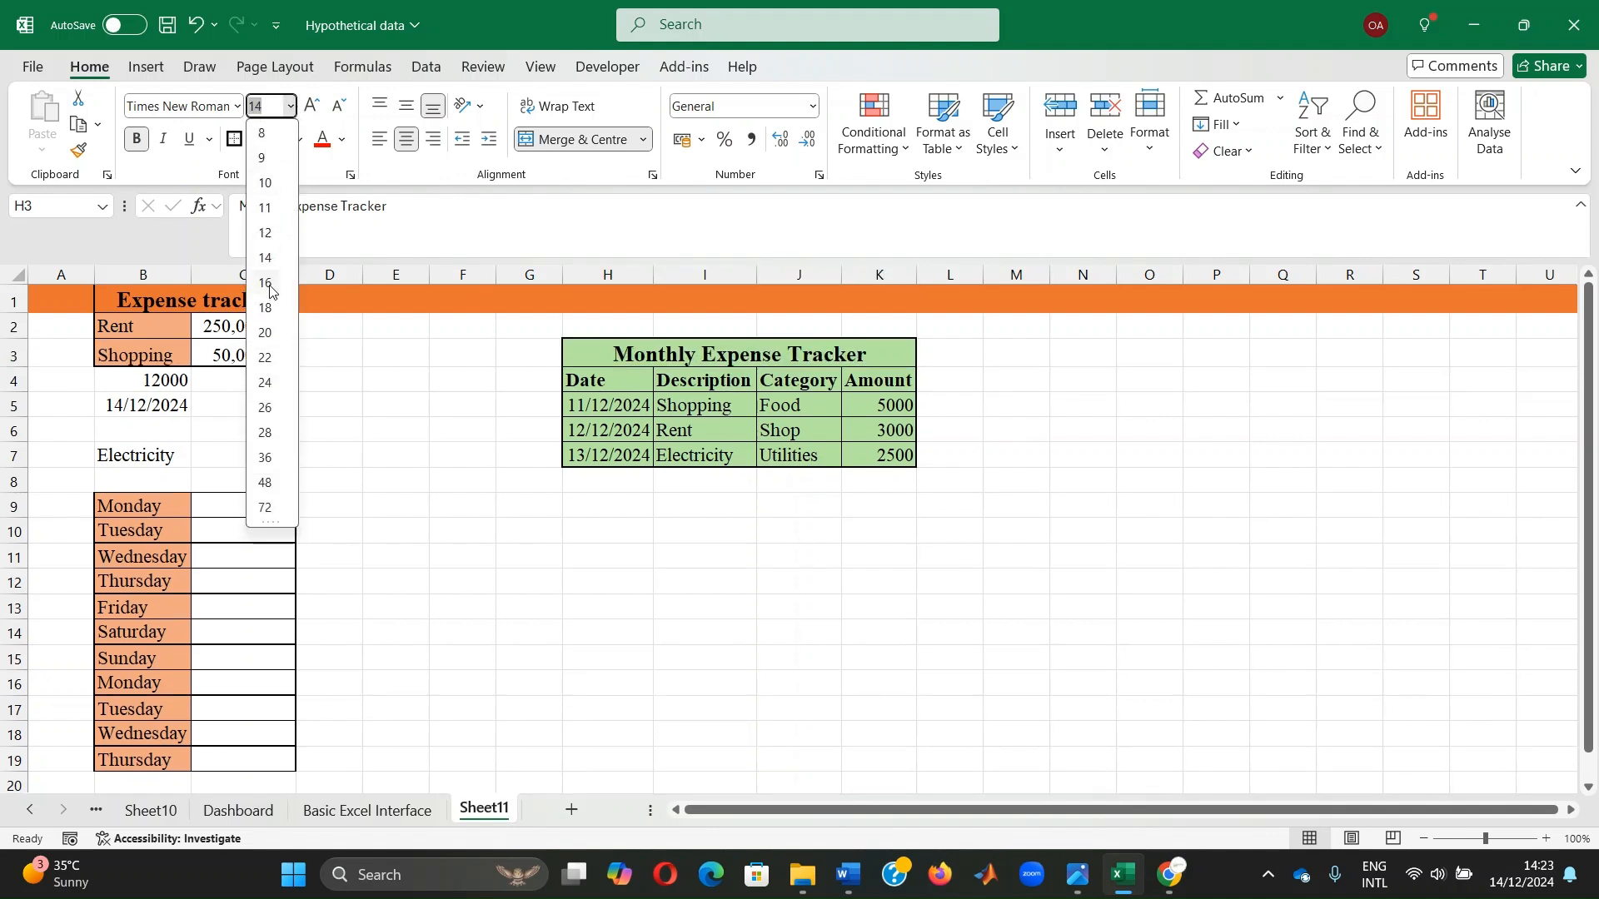
click(269, 287)
click(761, 531)
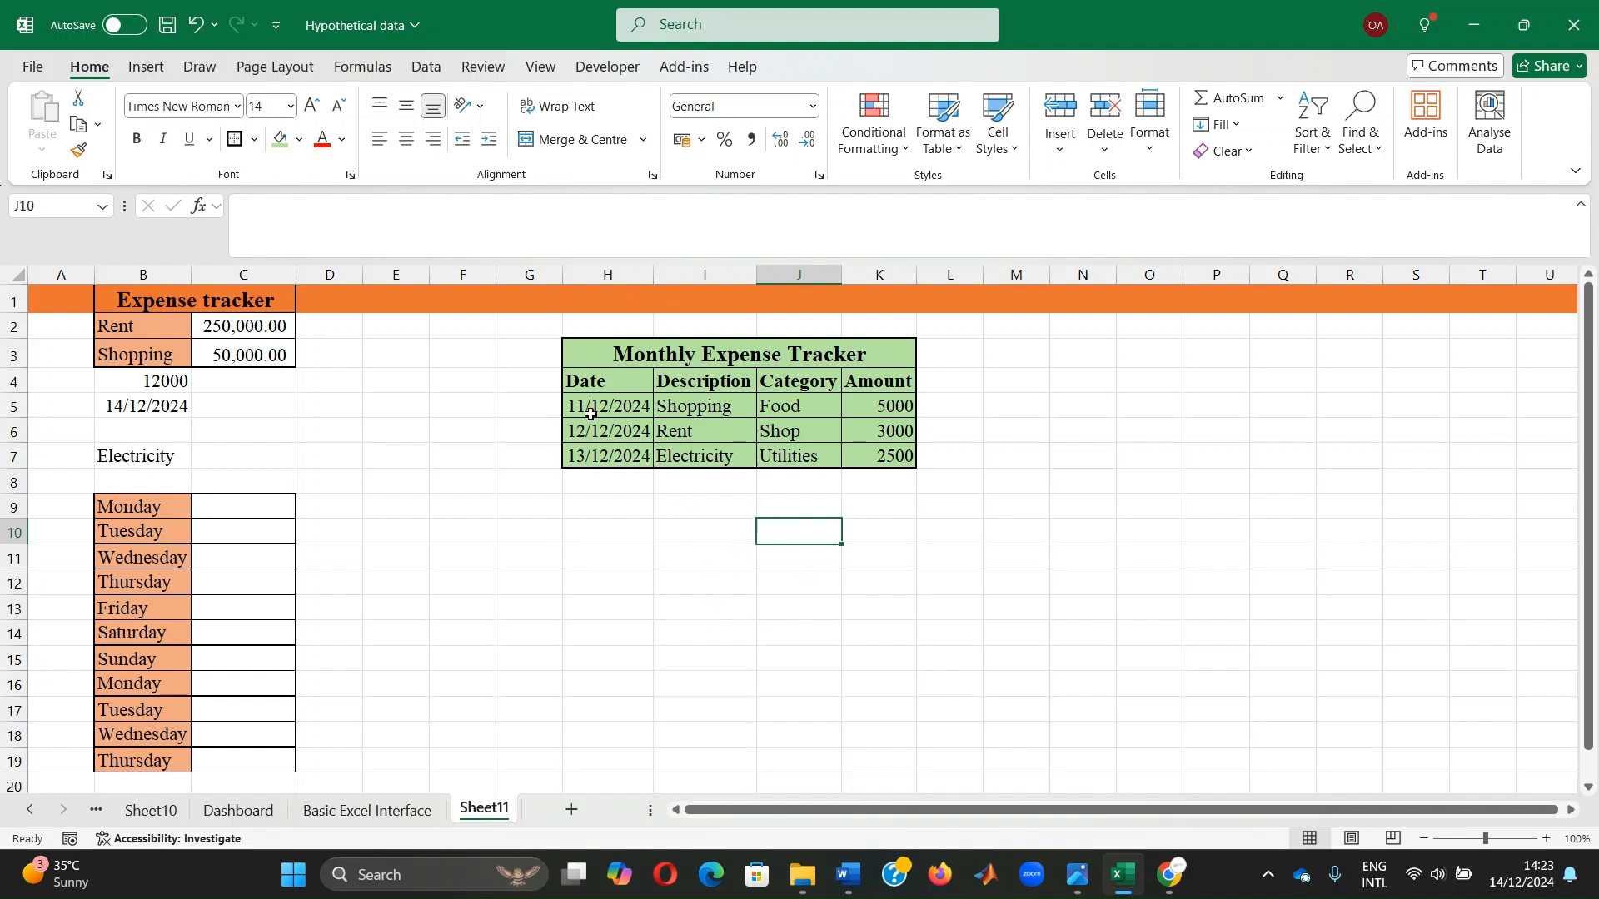
- Centre the column headers in H4:K4 and the dates in H5:H7 horizontally
drag(591, 381, 881, 382)
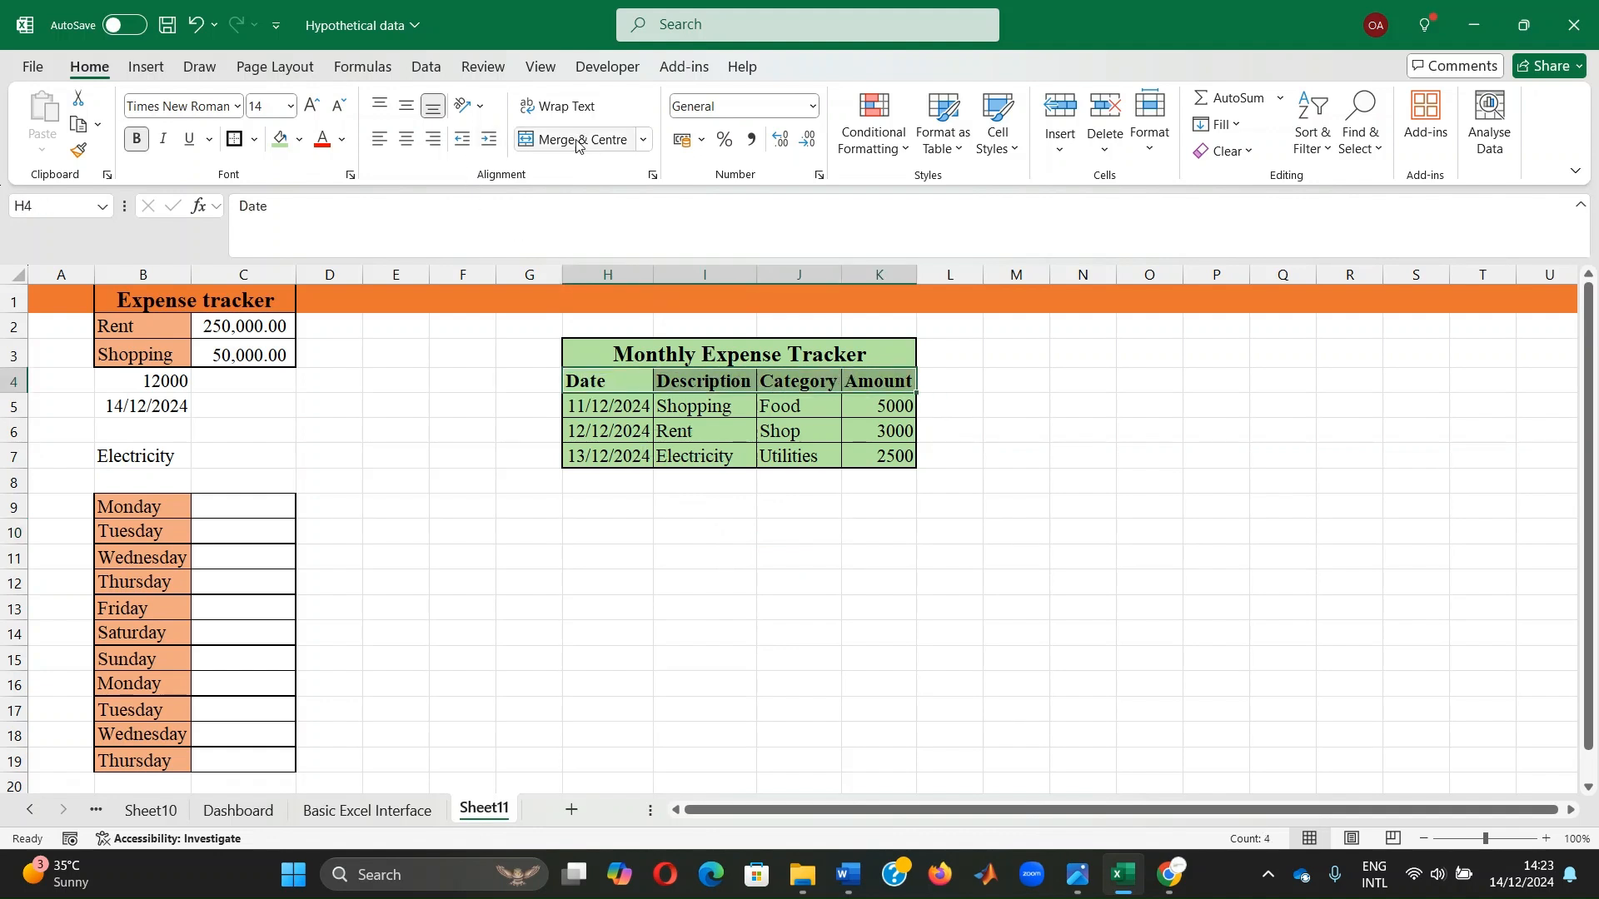
click(407, 139)
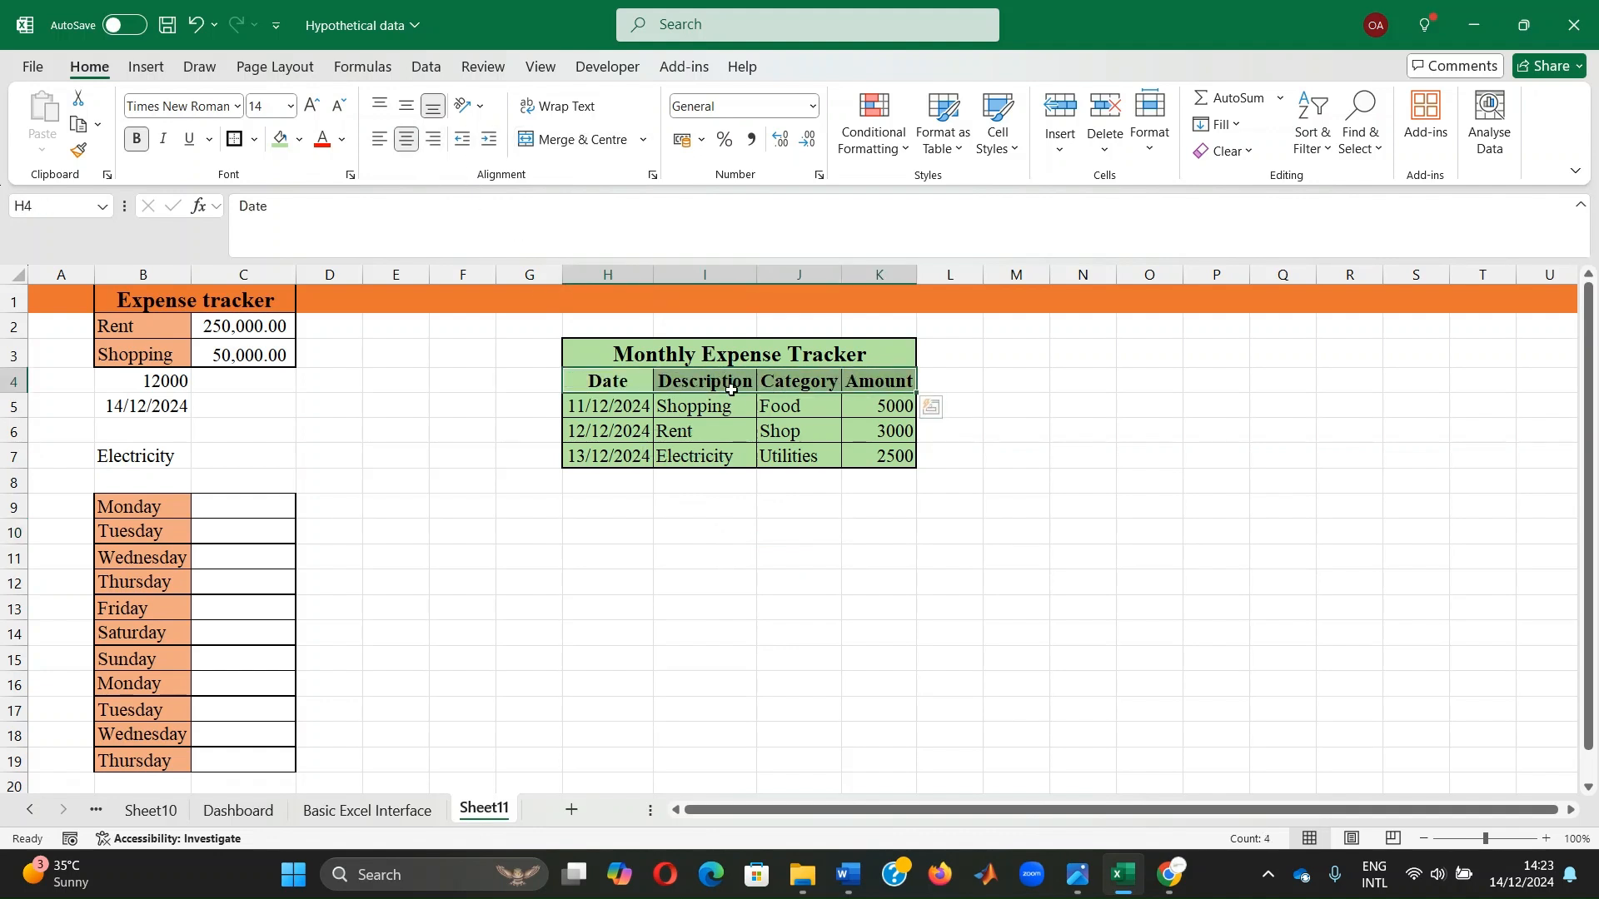
drag(597, 405, 605, 457)
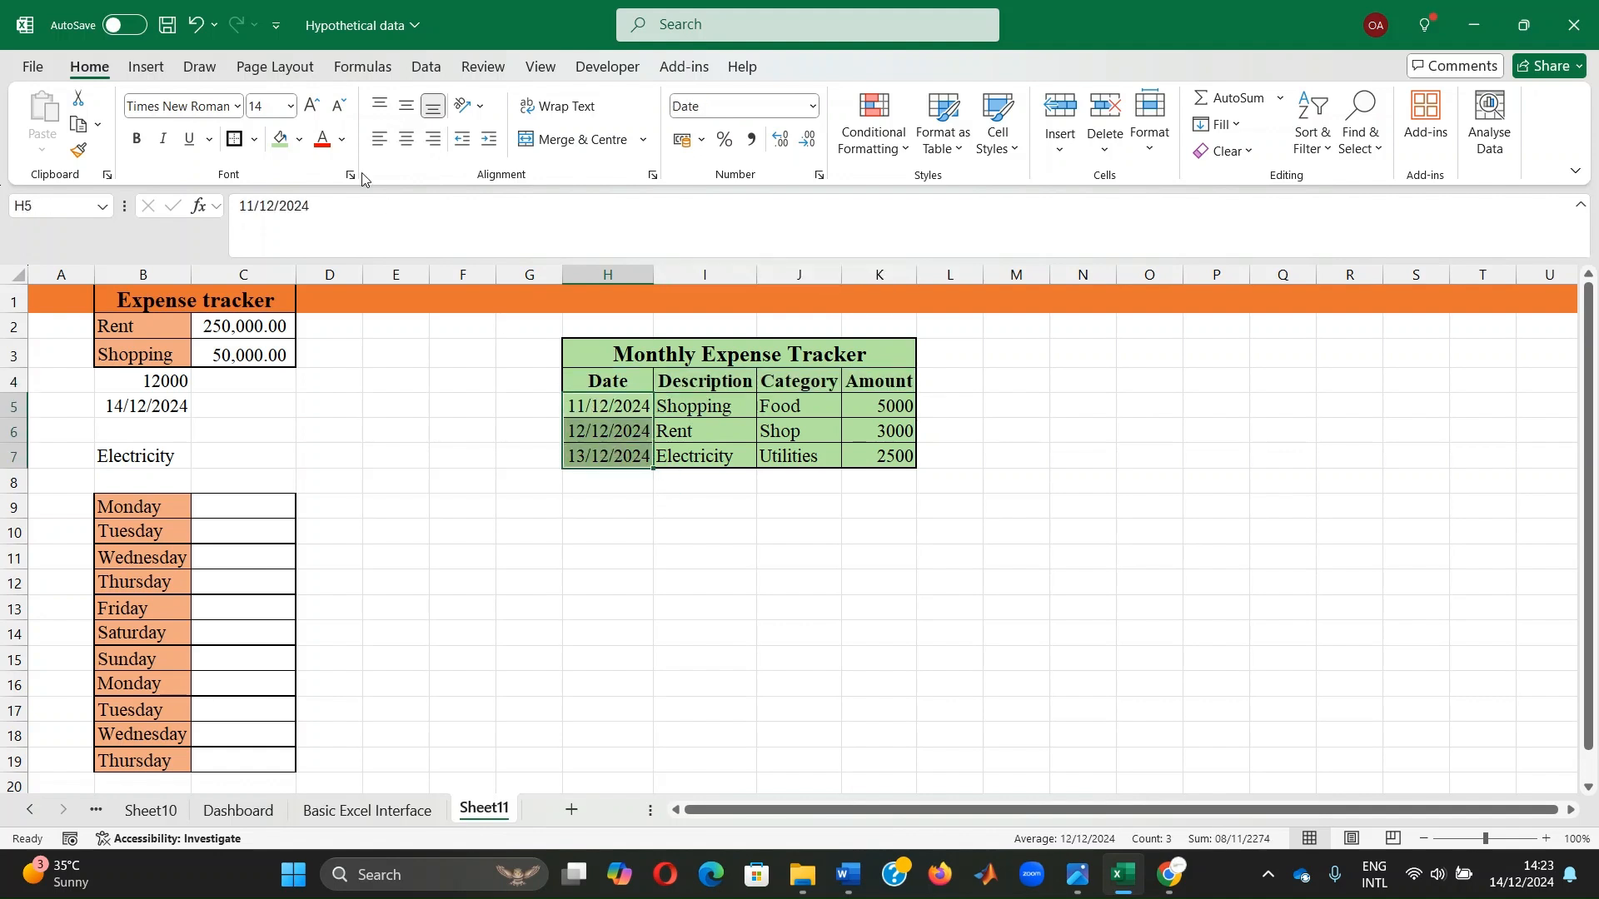
click(406, 139)
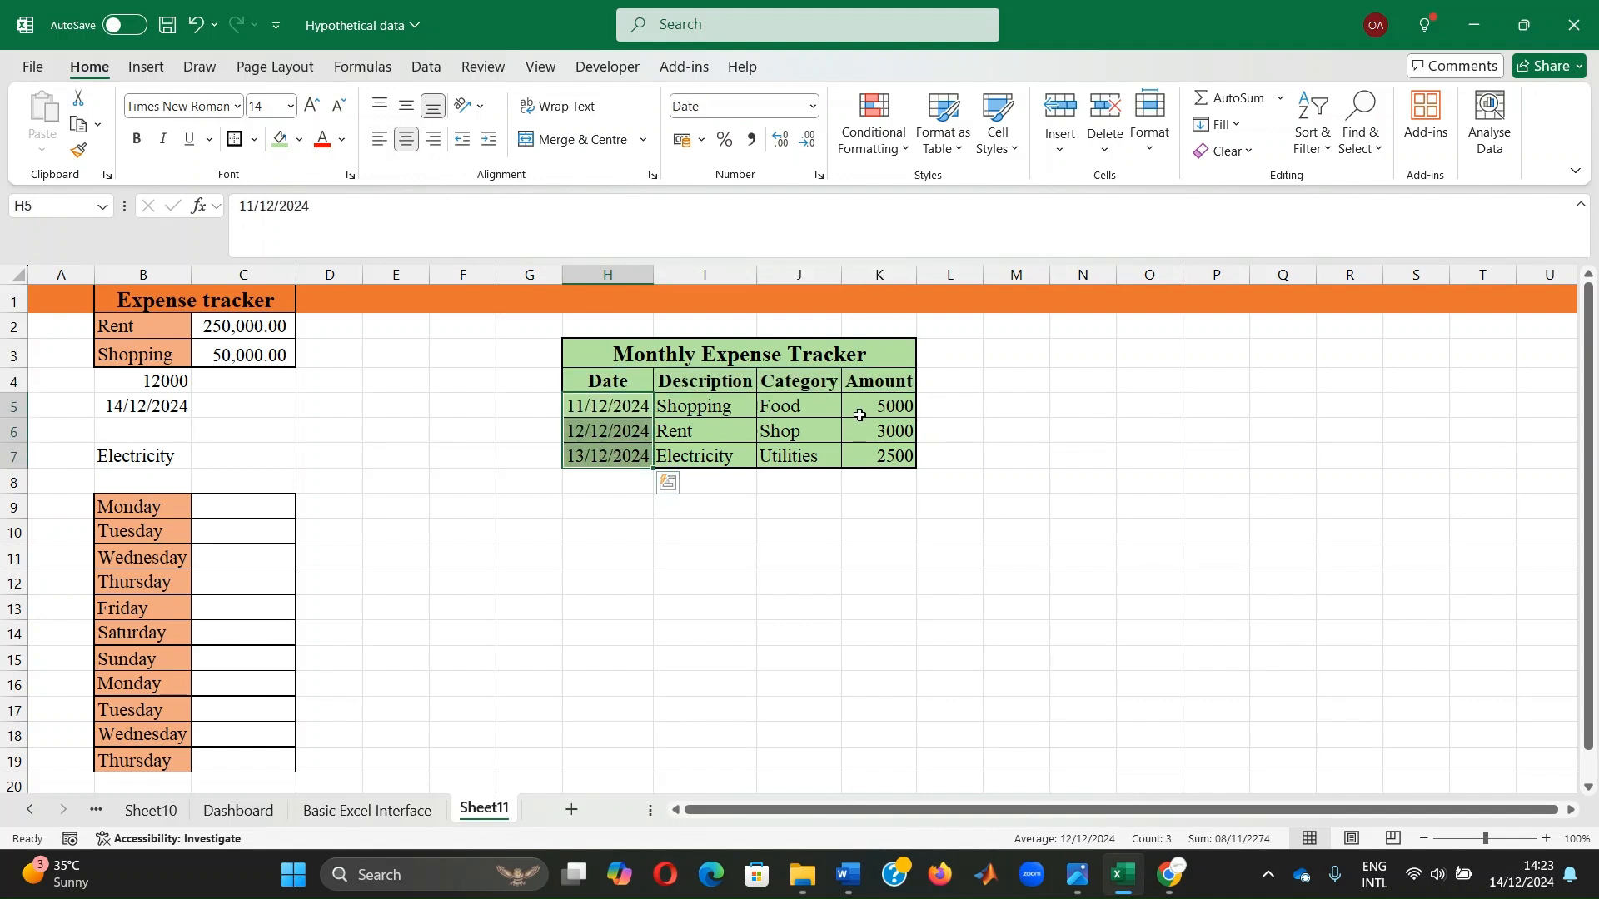
- Apply the comma number style with two decimals to the amounts in K5:K7
click(879, 416)
drag(879, 418, 876, 454)
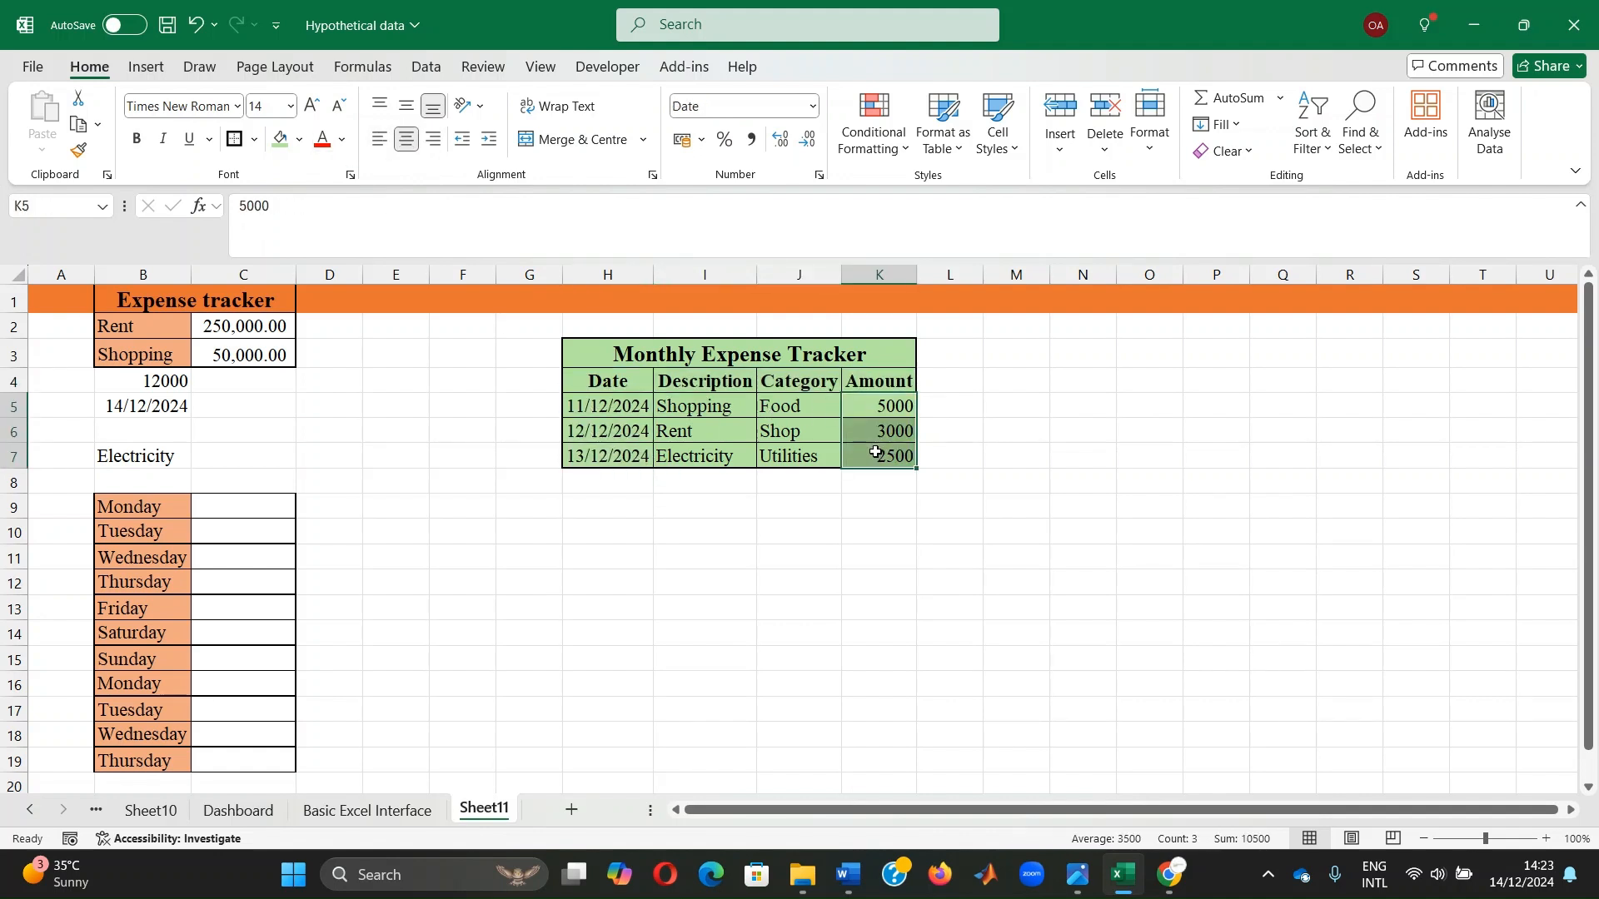
click(751, 139)
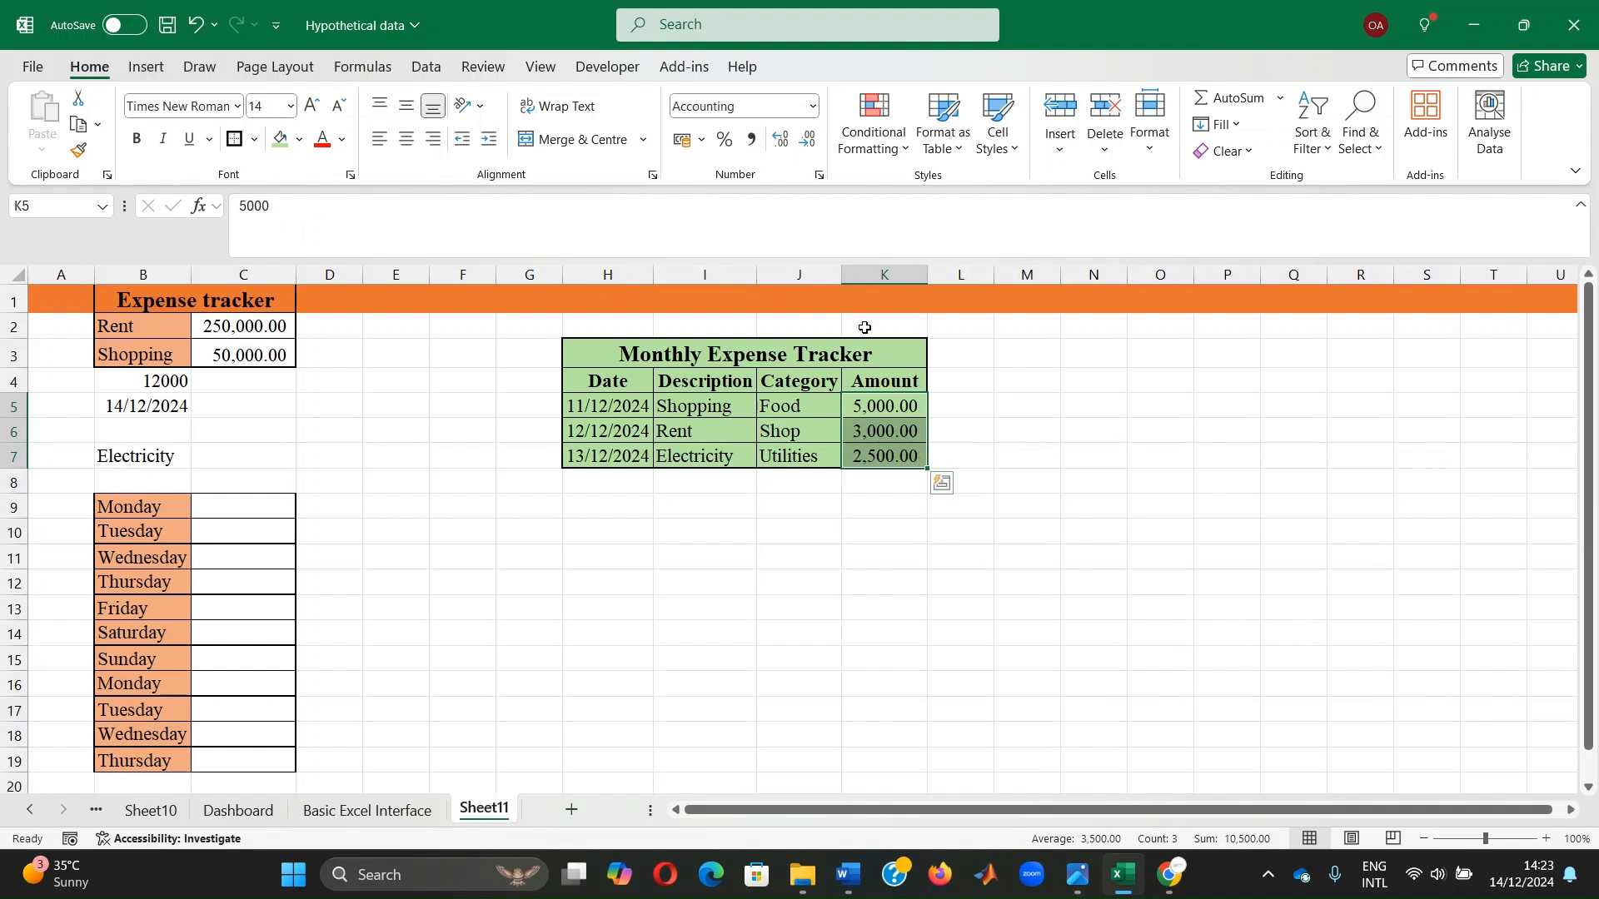
click(853, 525)
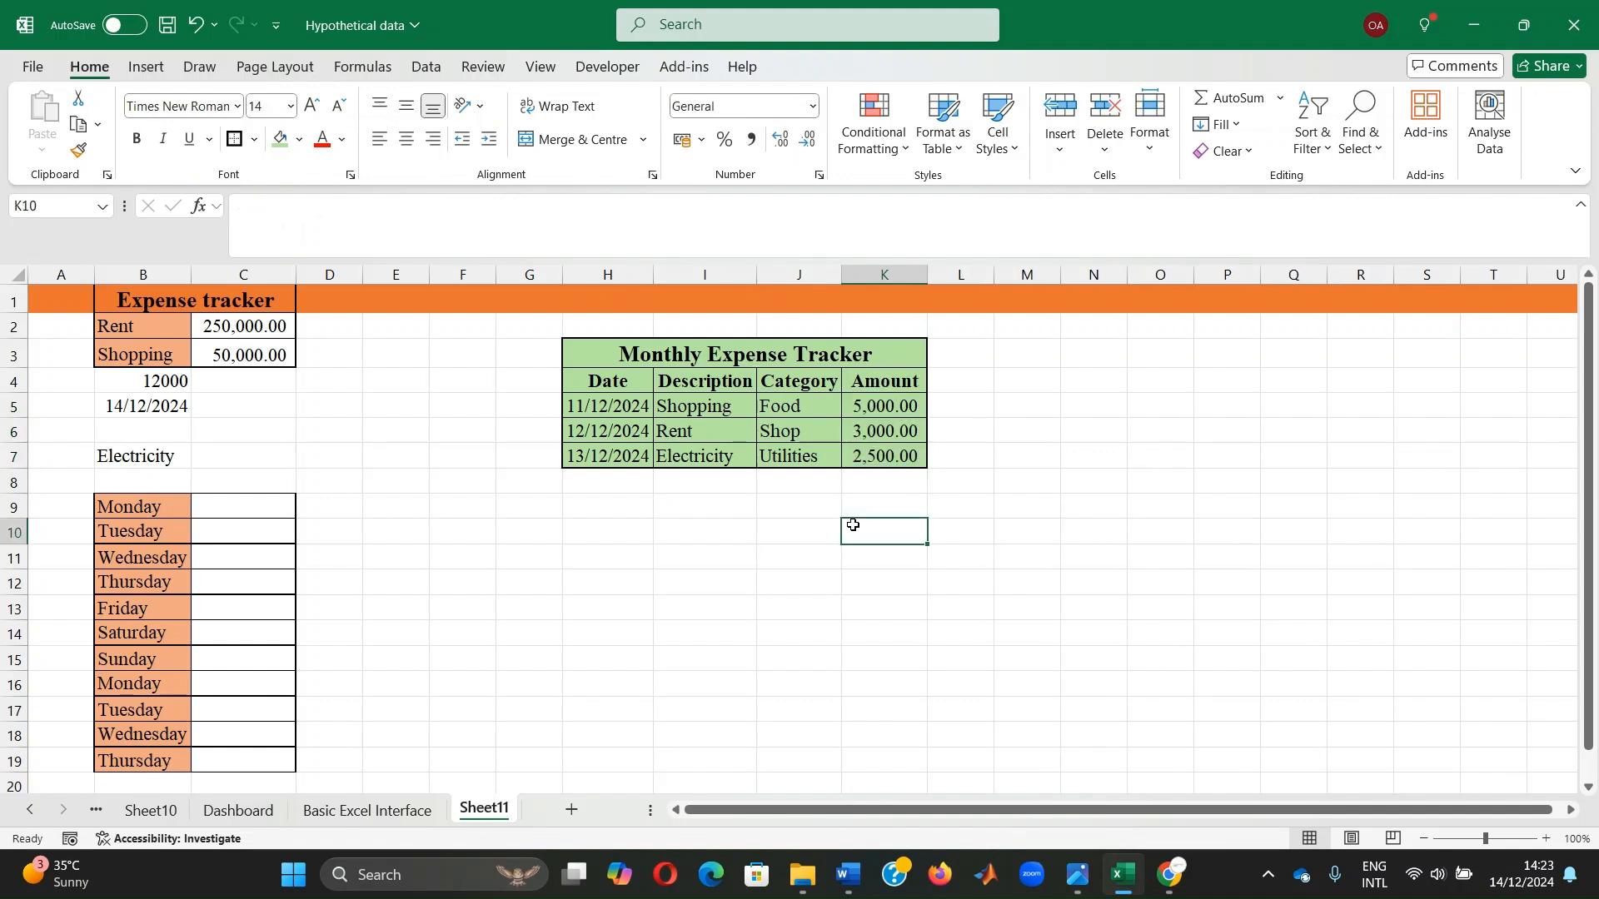